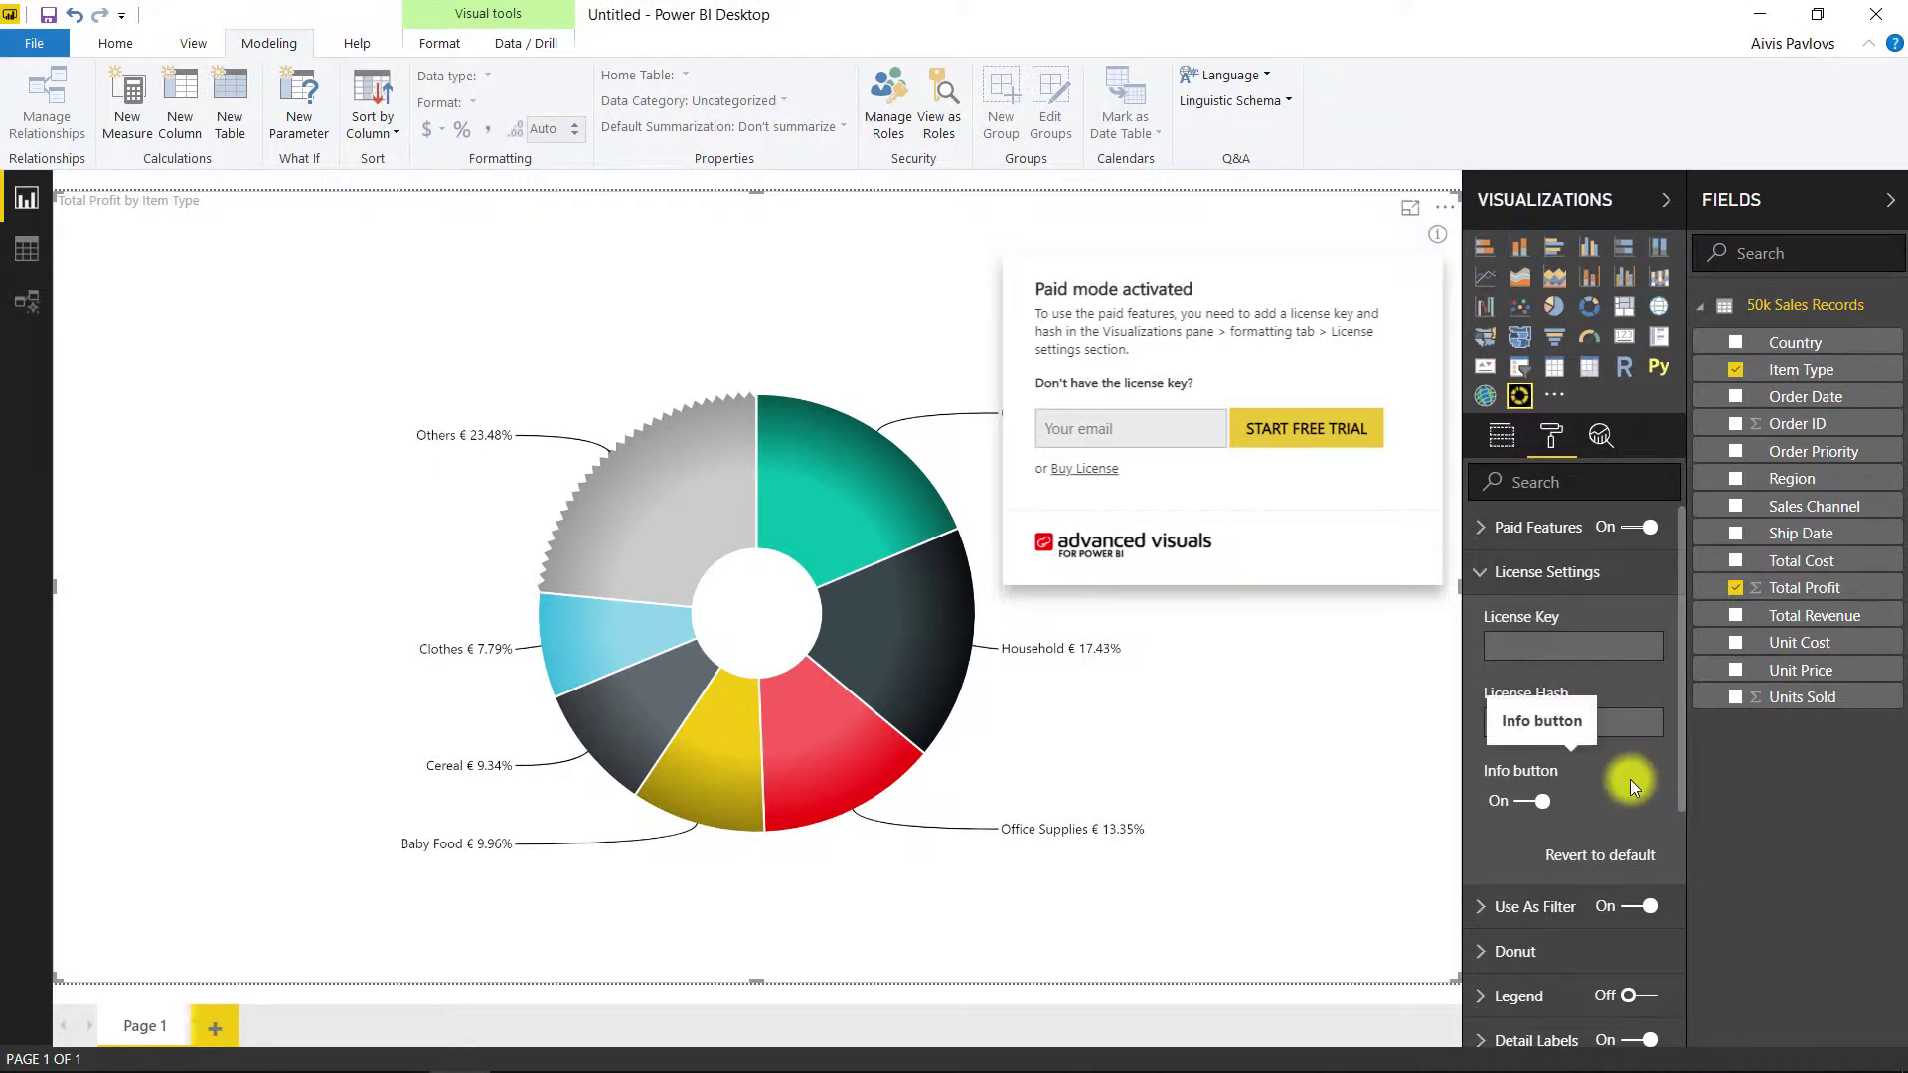
- Switch to the Chrome browser and open zoomcharts.com
key("alt+Tab")
key("Tab")
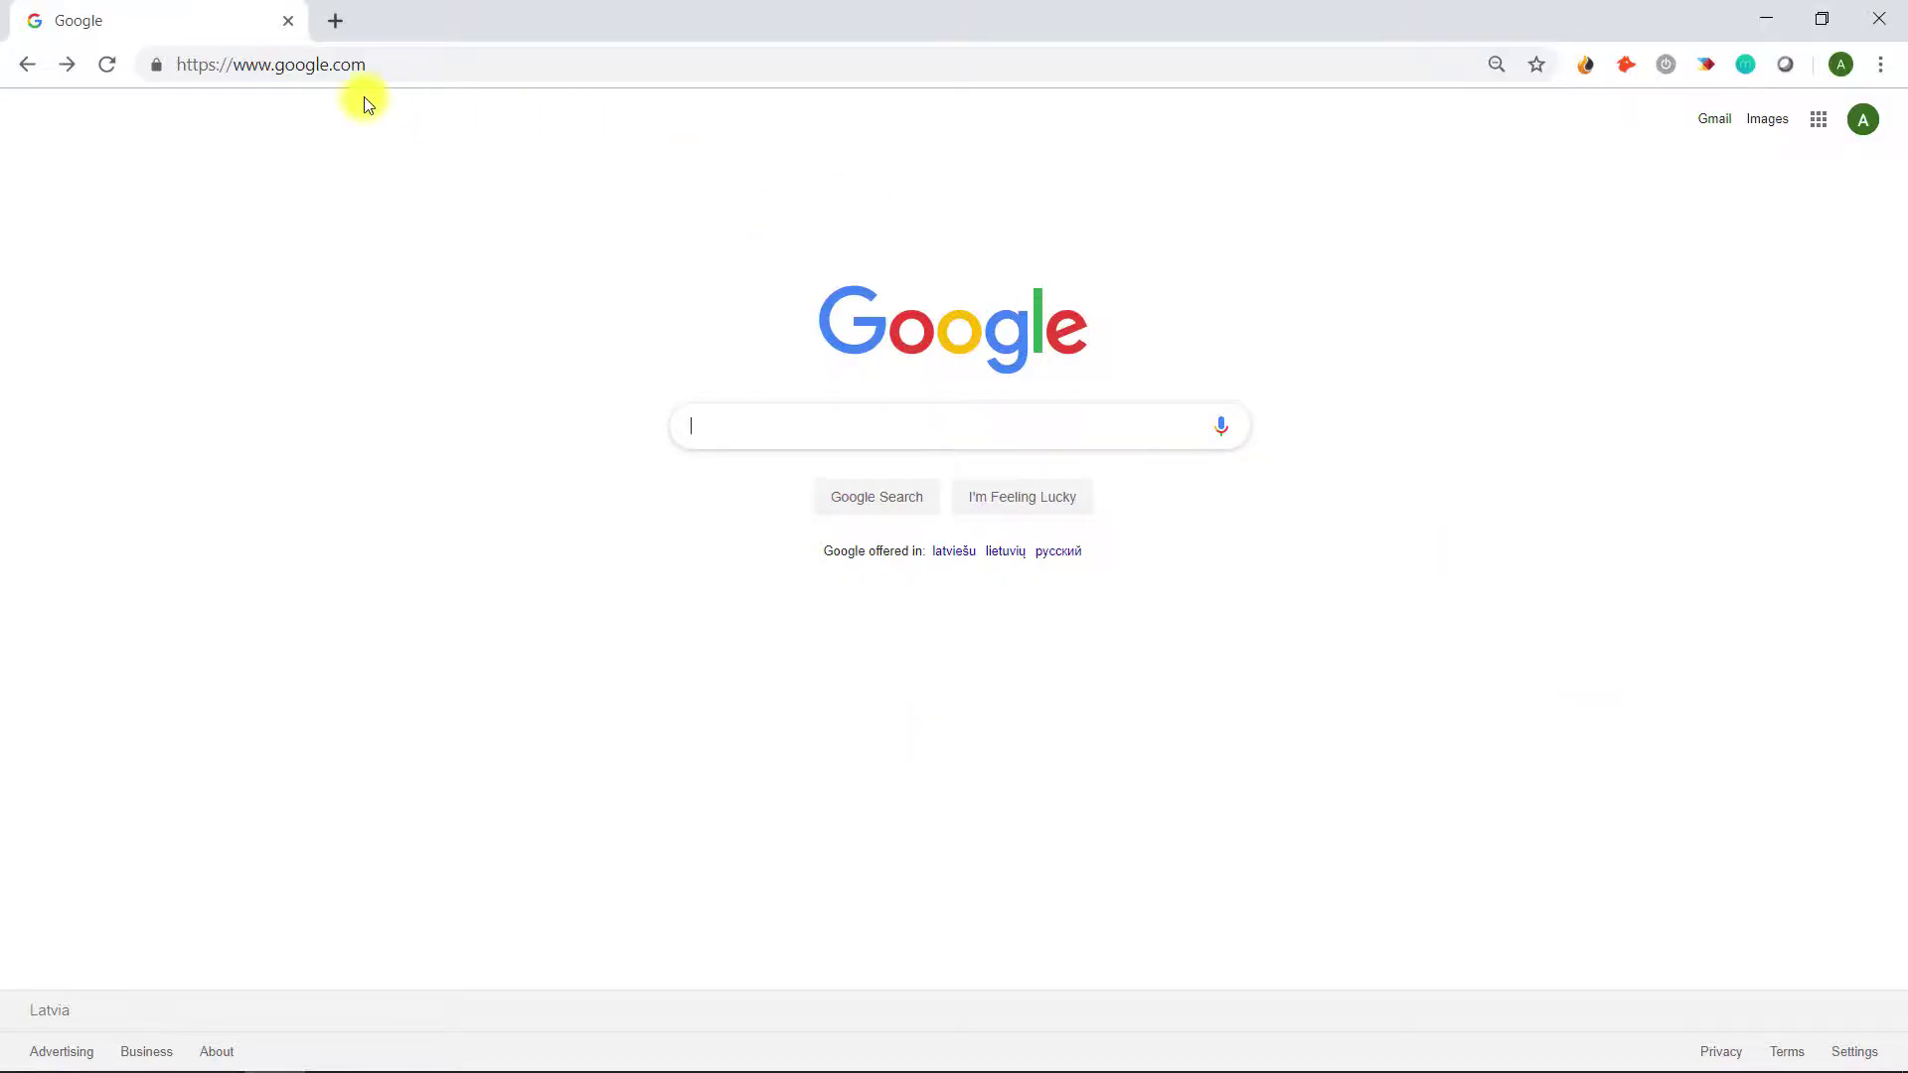
left_click(384, 72)
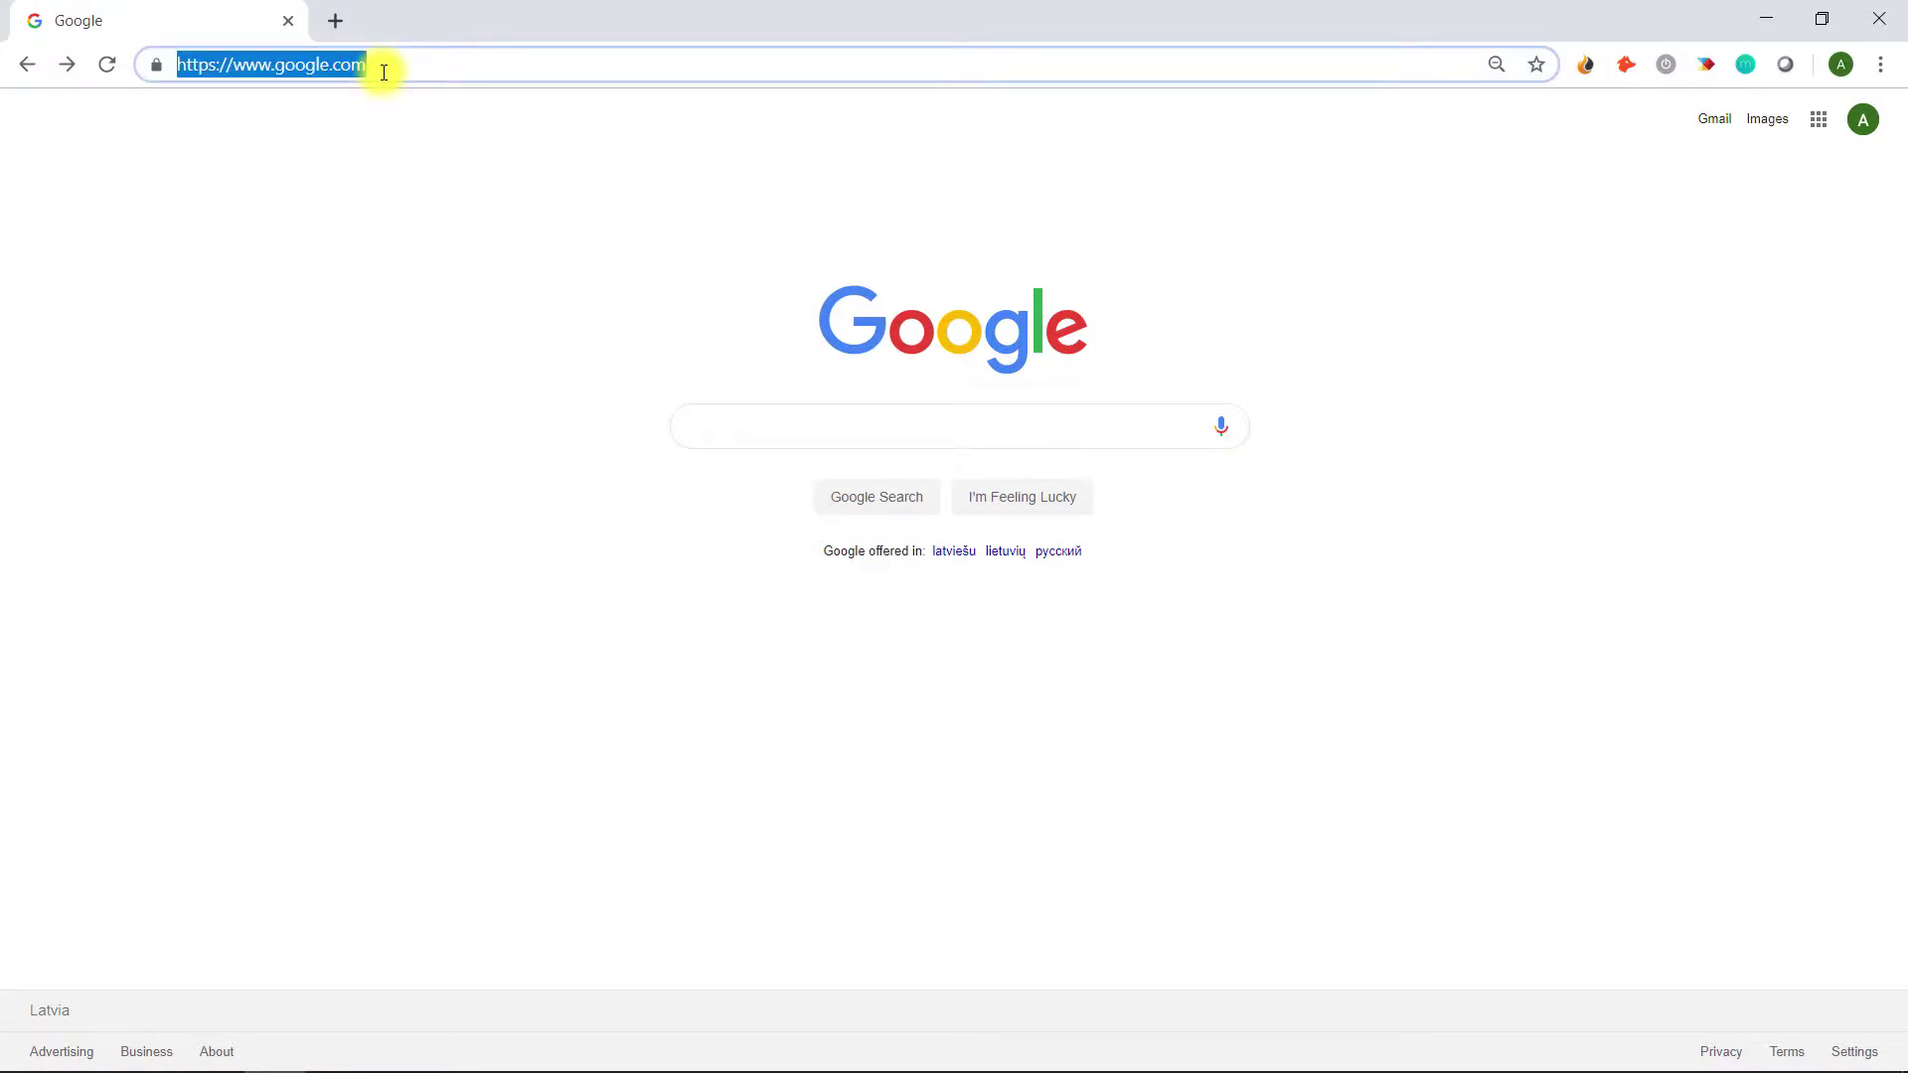
type("zoomcharts")
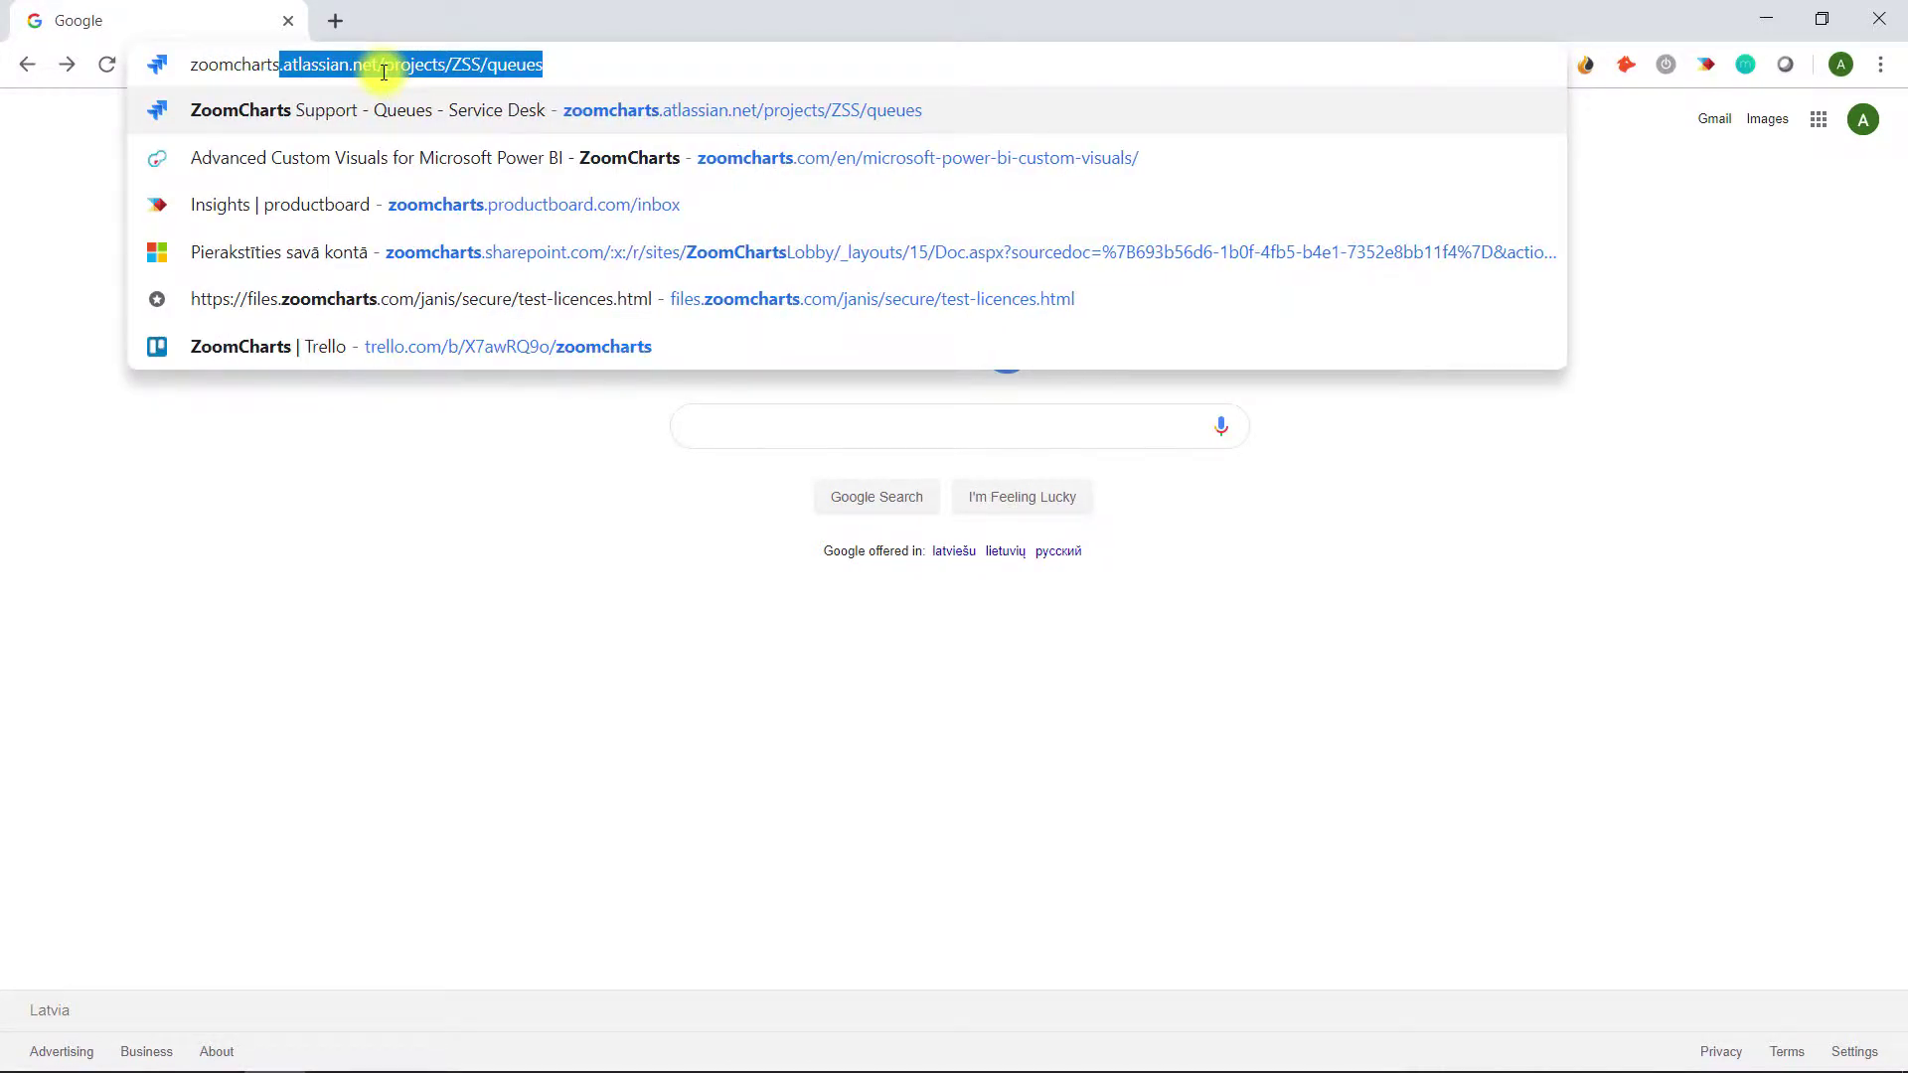
type(".com")
key("Return")
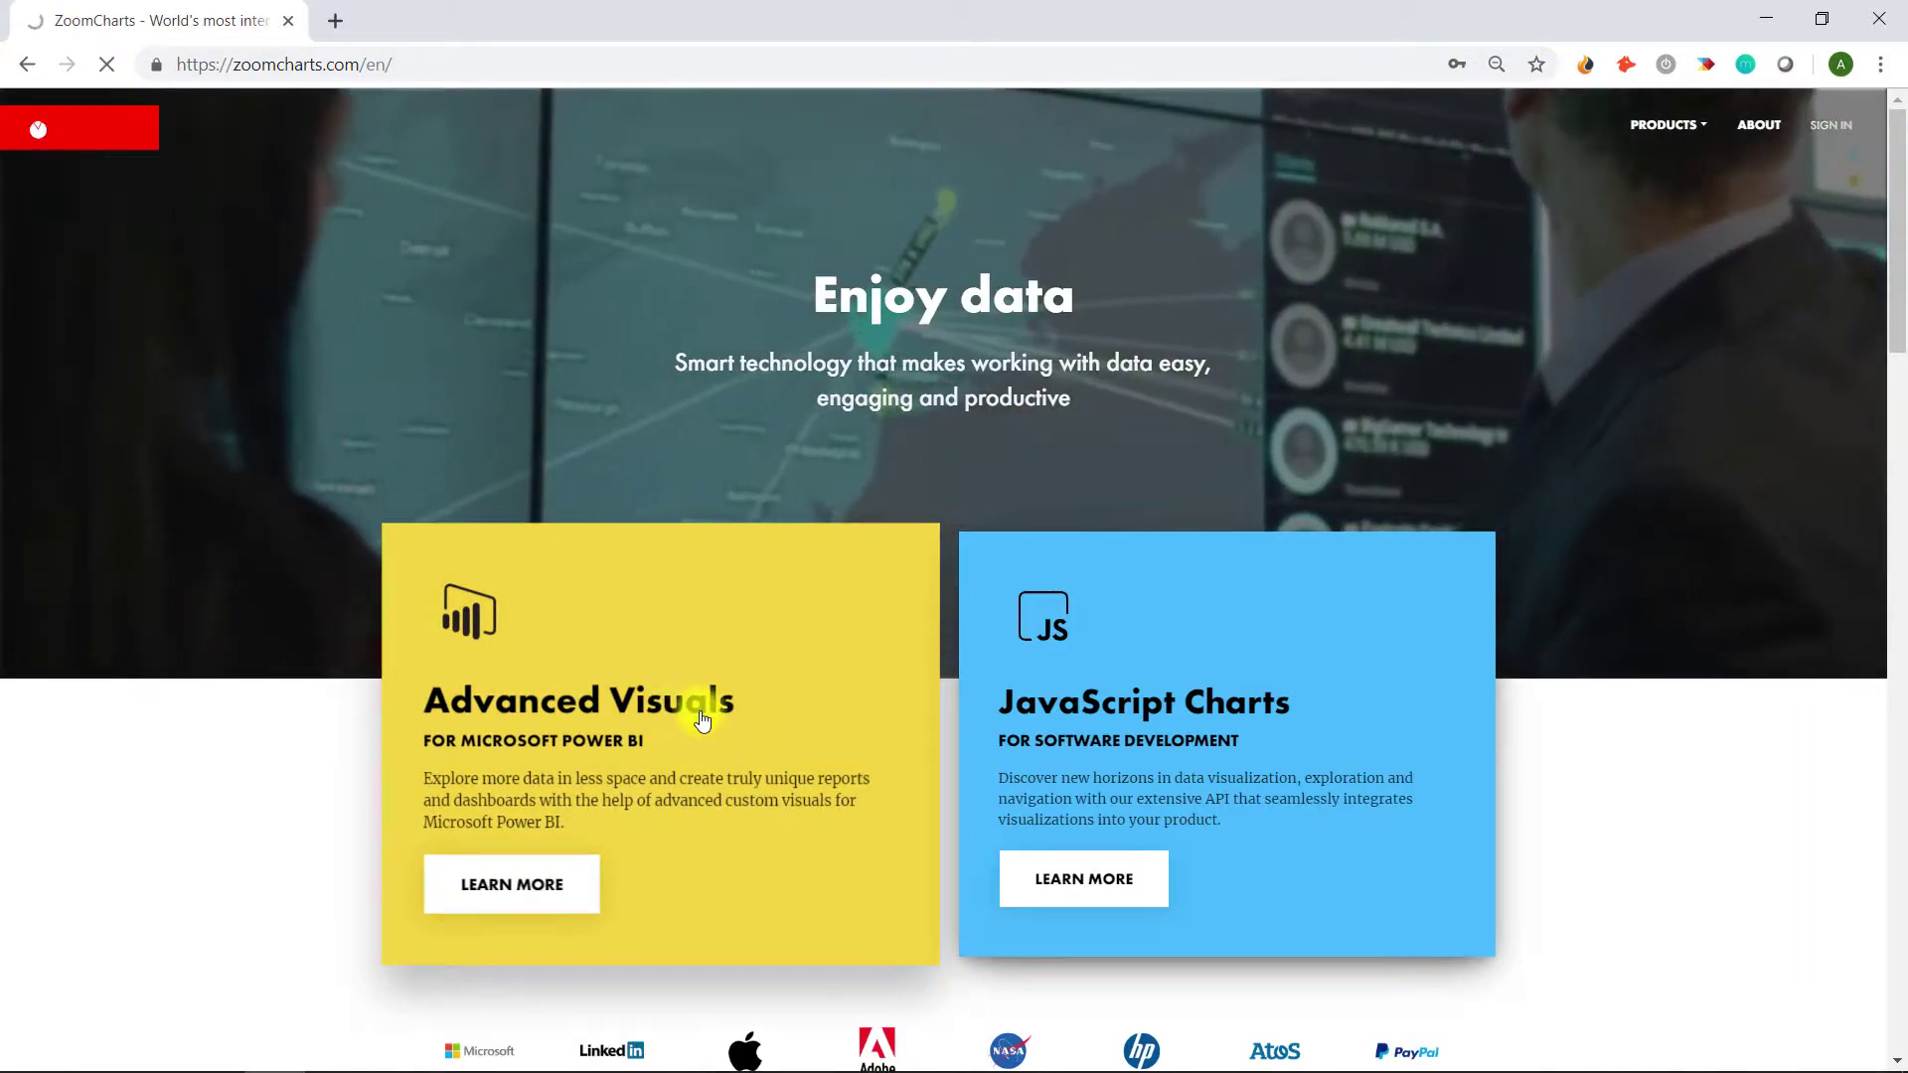
- Log in to the ZoomCharts account with the prefilled credentials
left_click(701, 719)
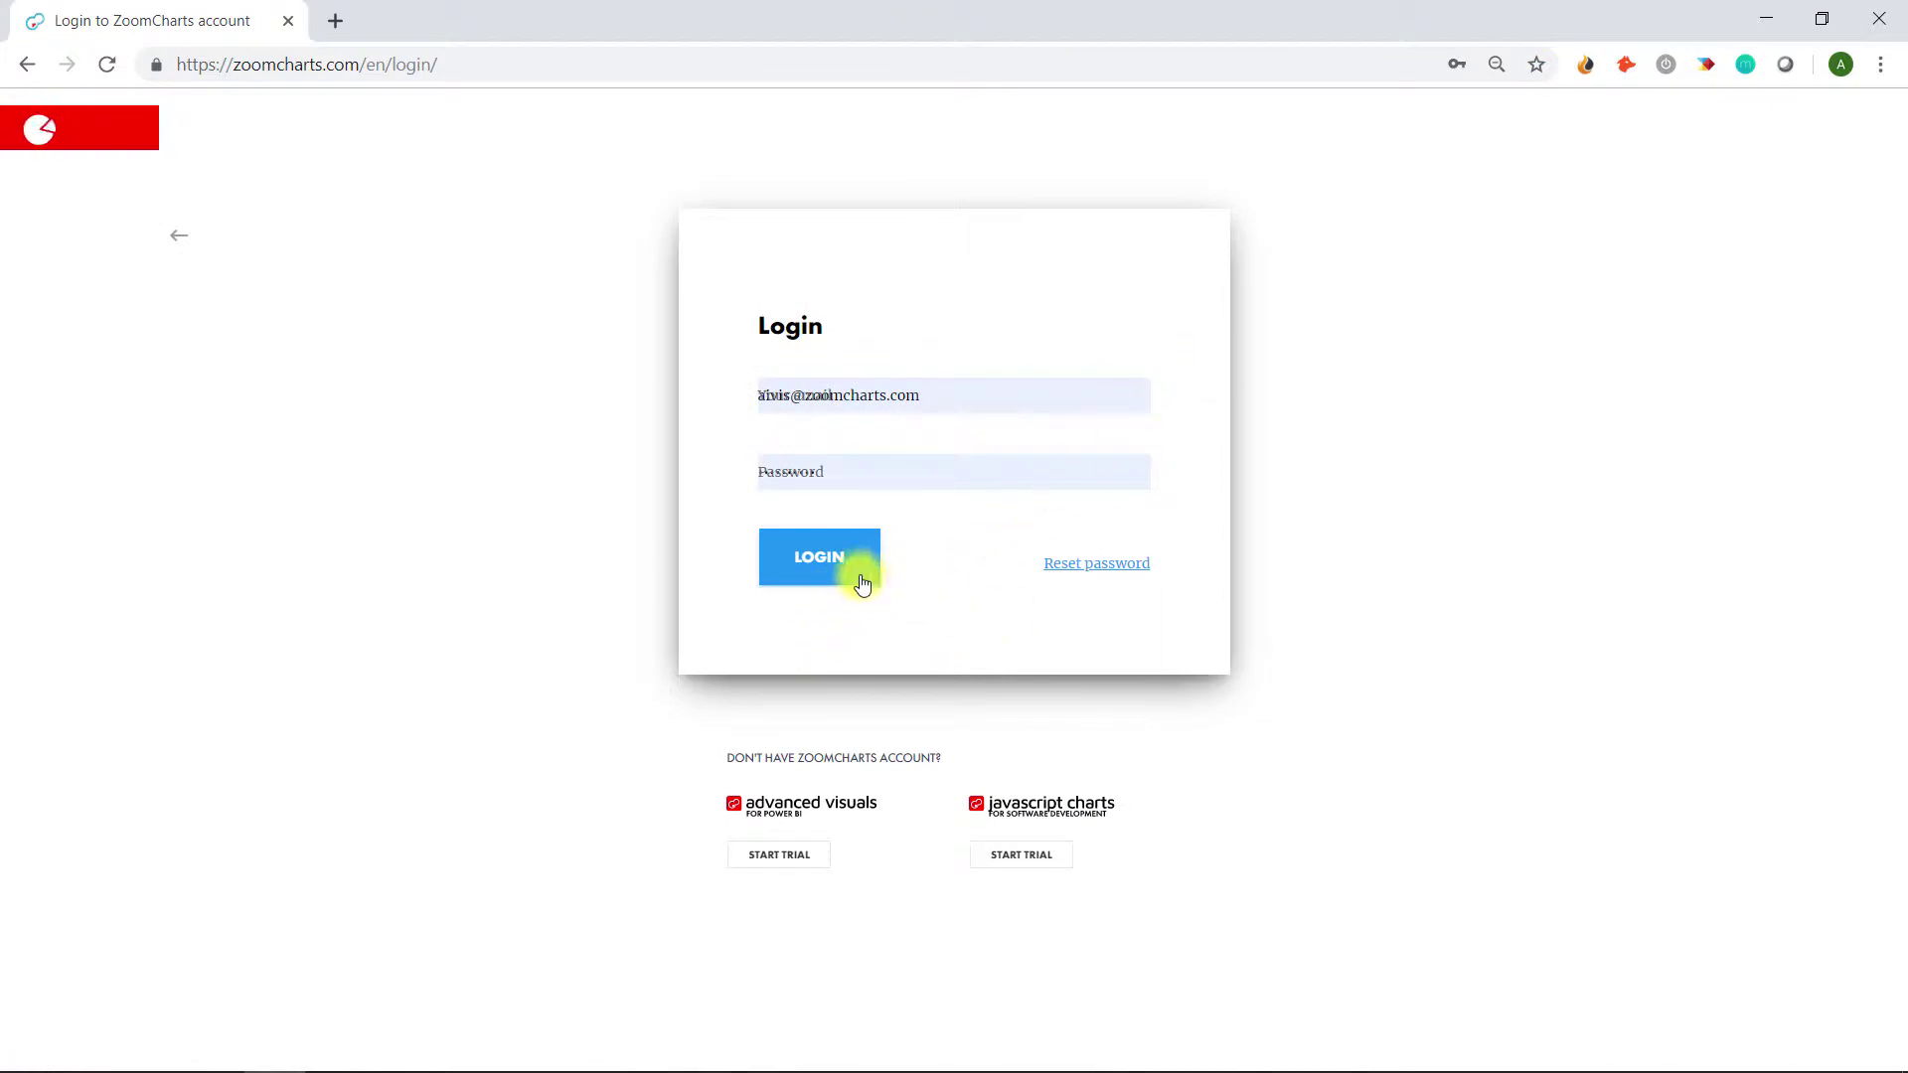
left_click(860, 582)
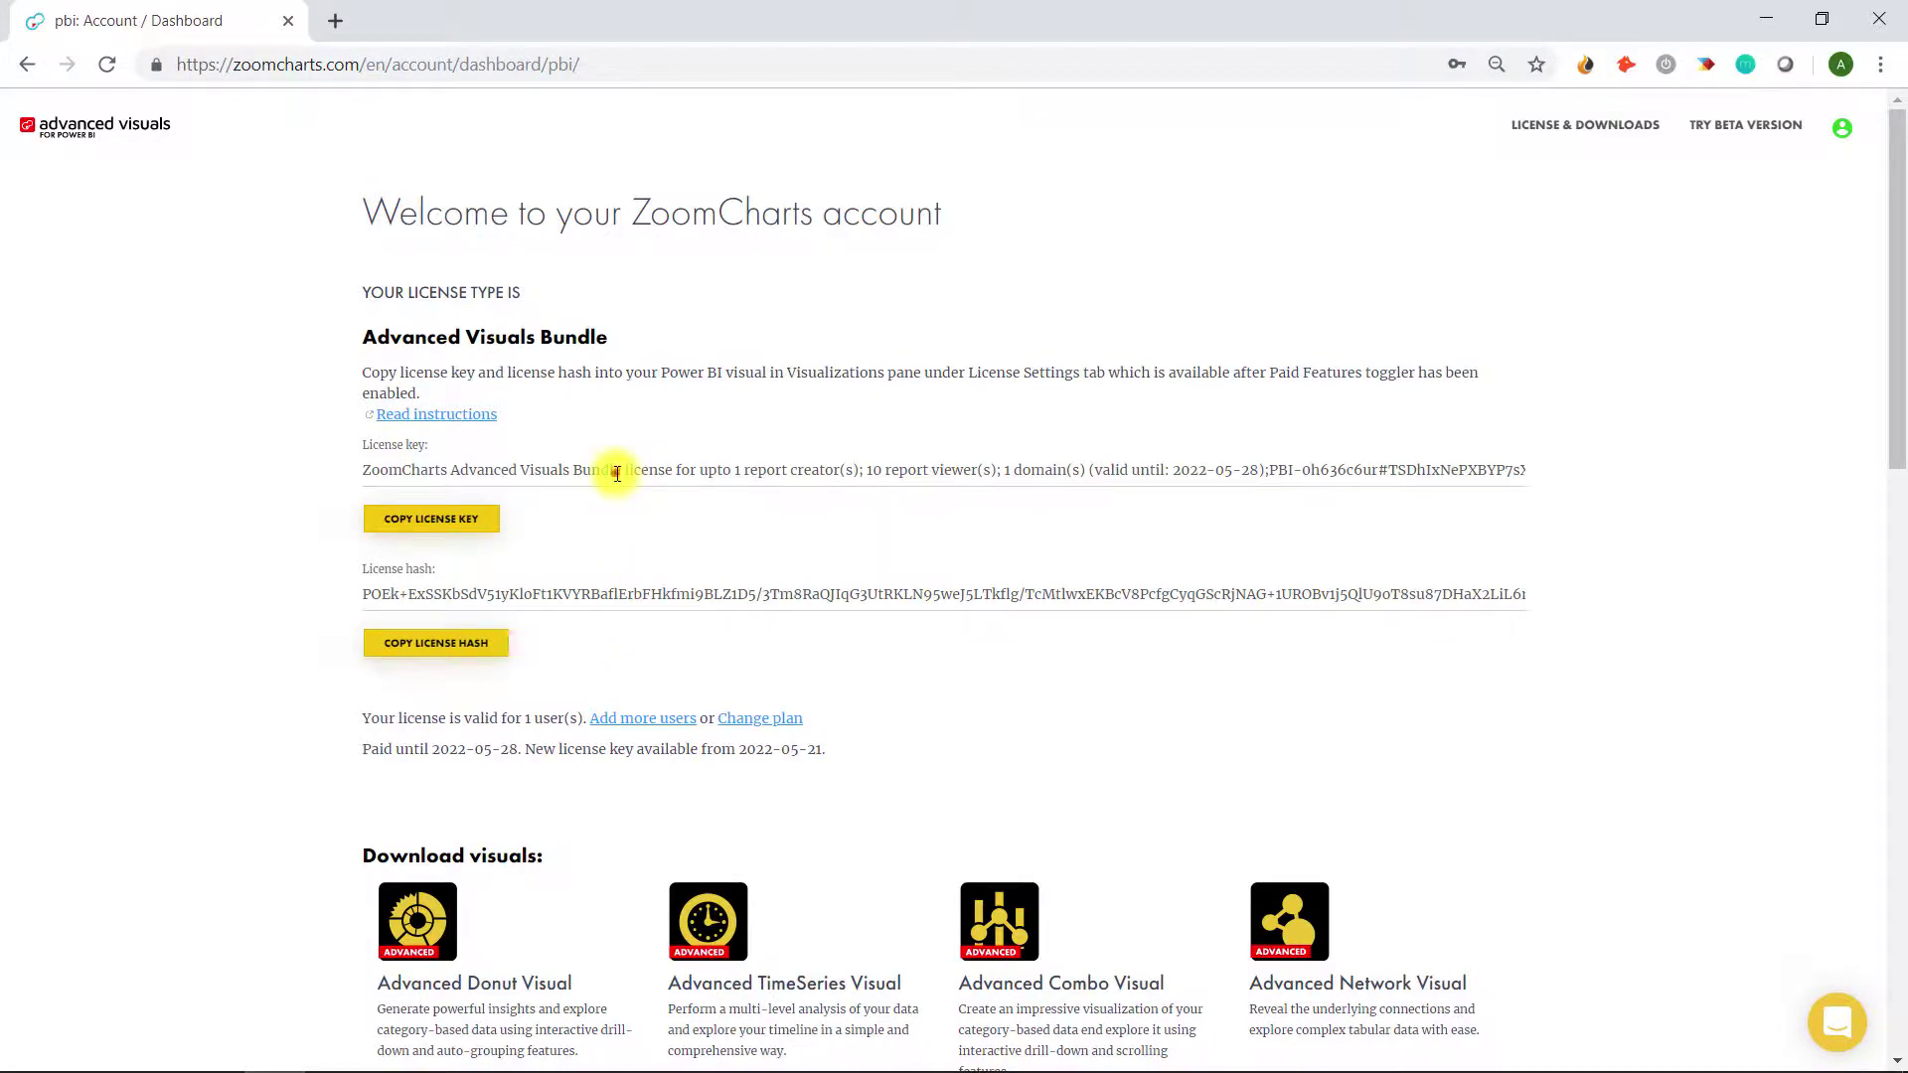
triple_click(616, 474)
right_click(616, 474)
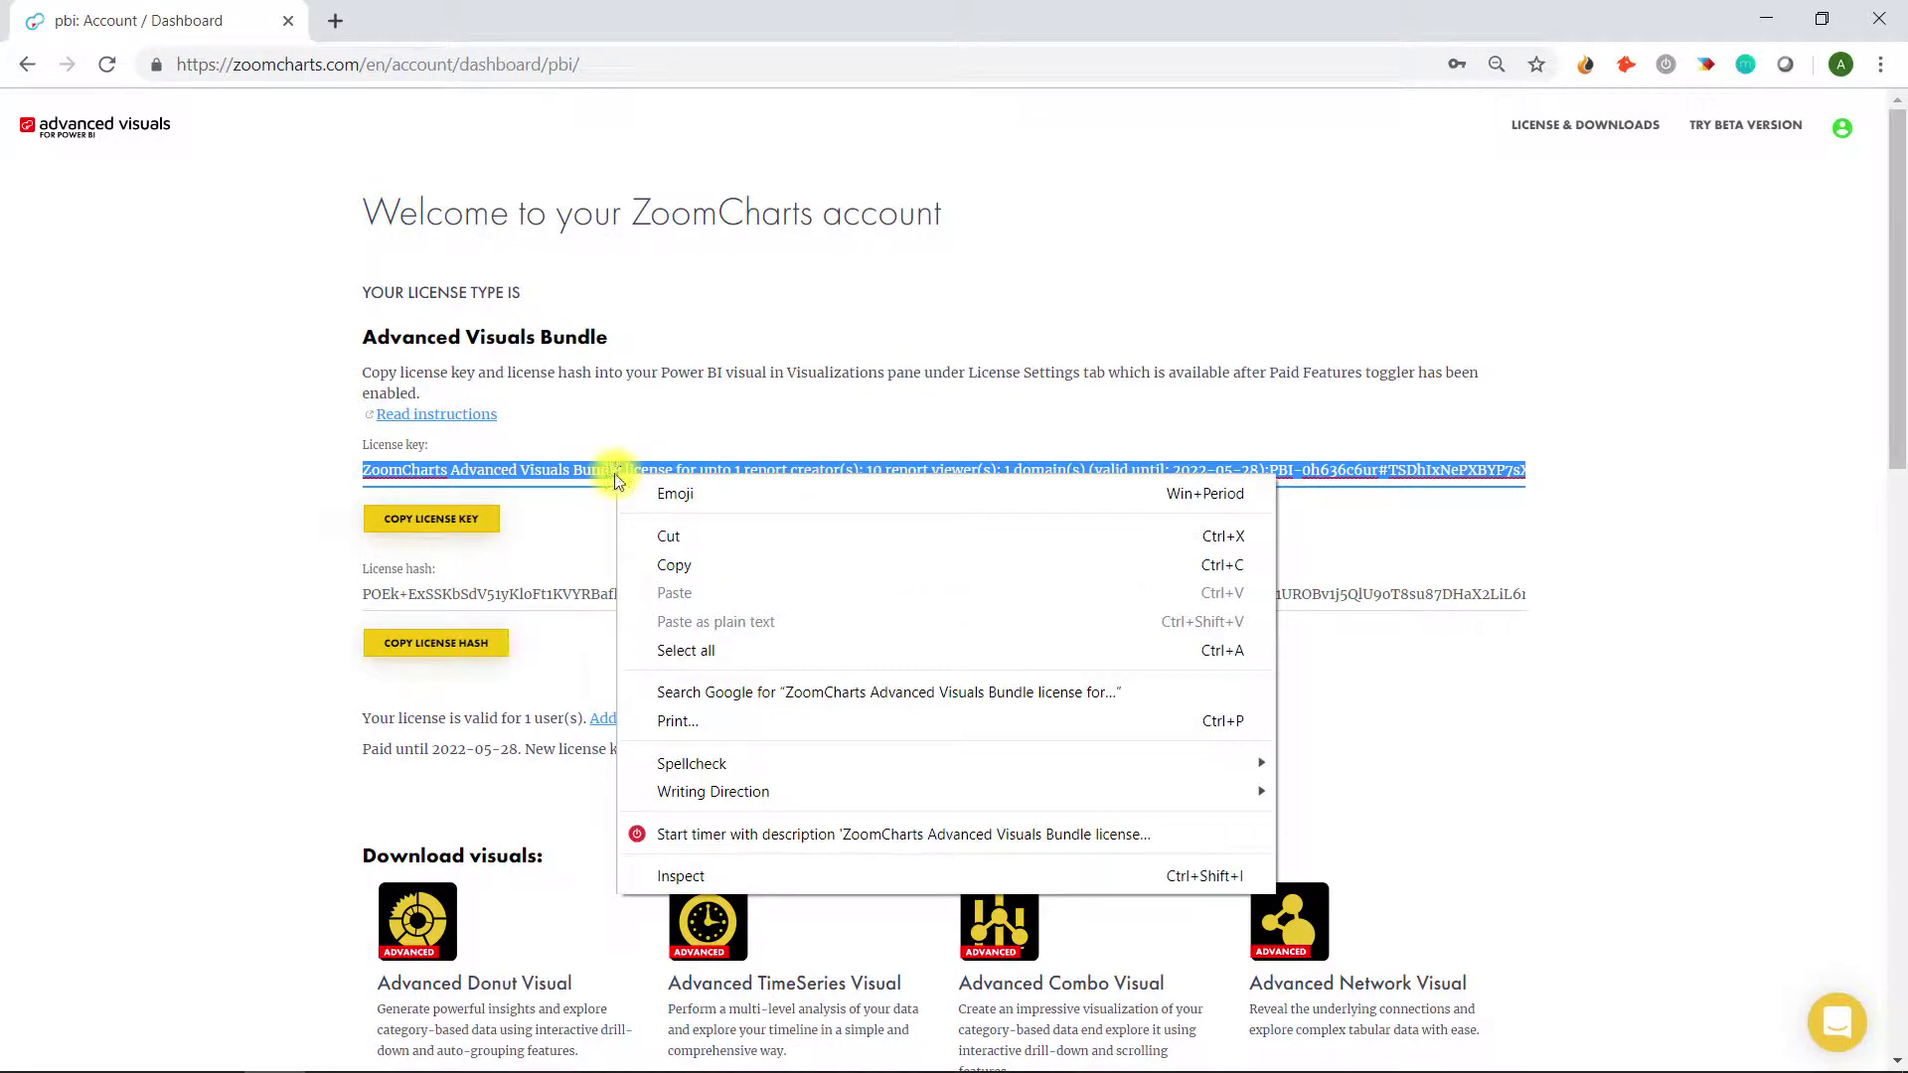
left_click(574, 563)
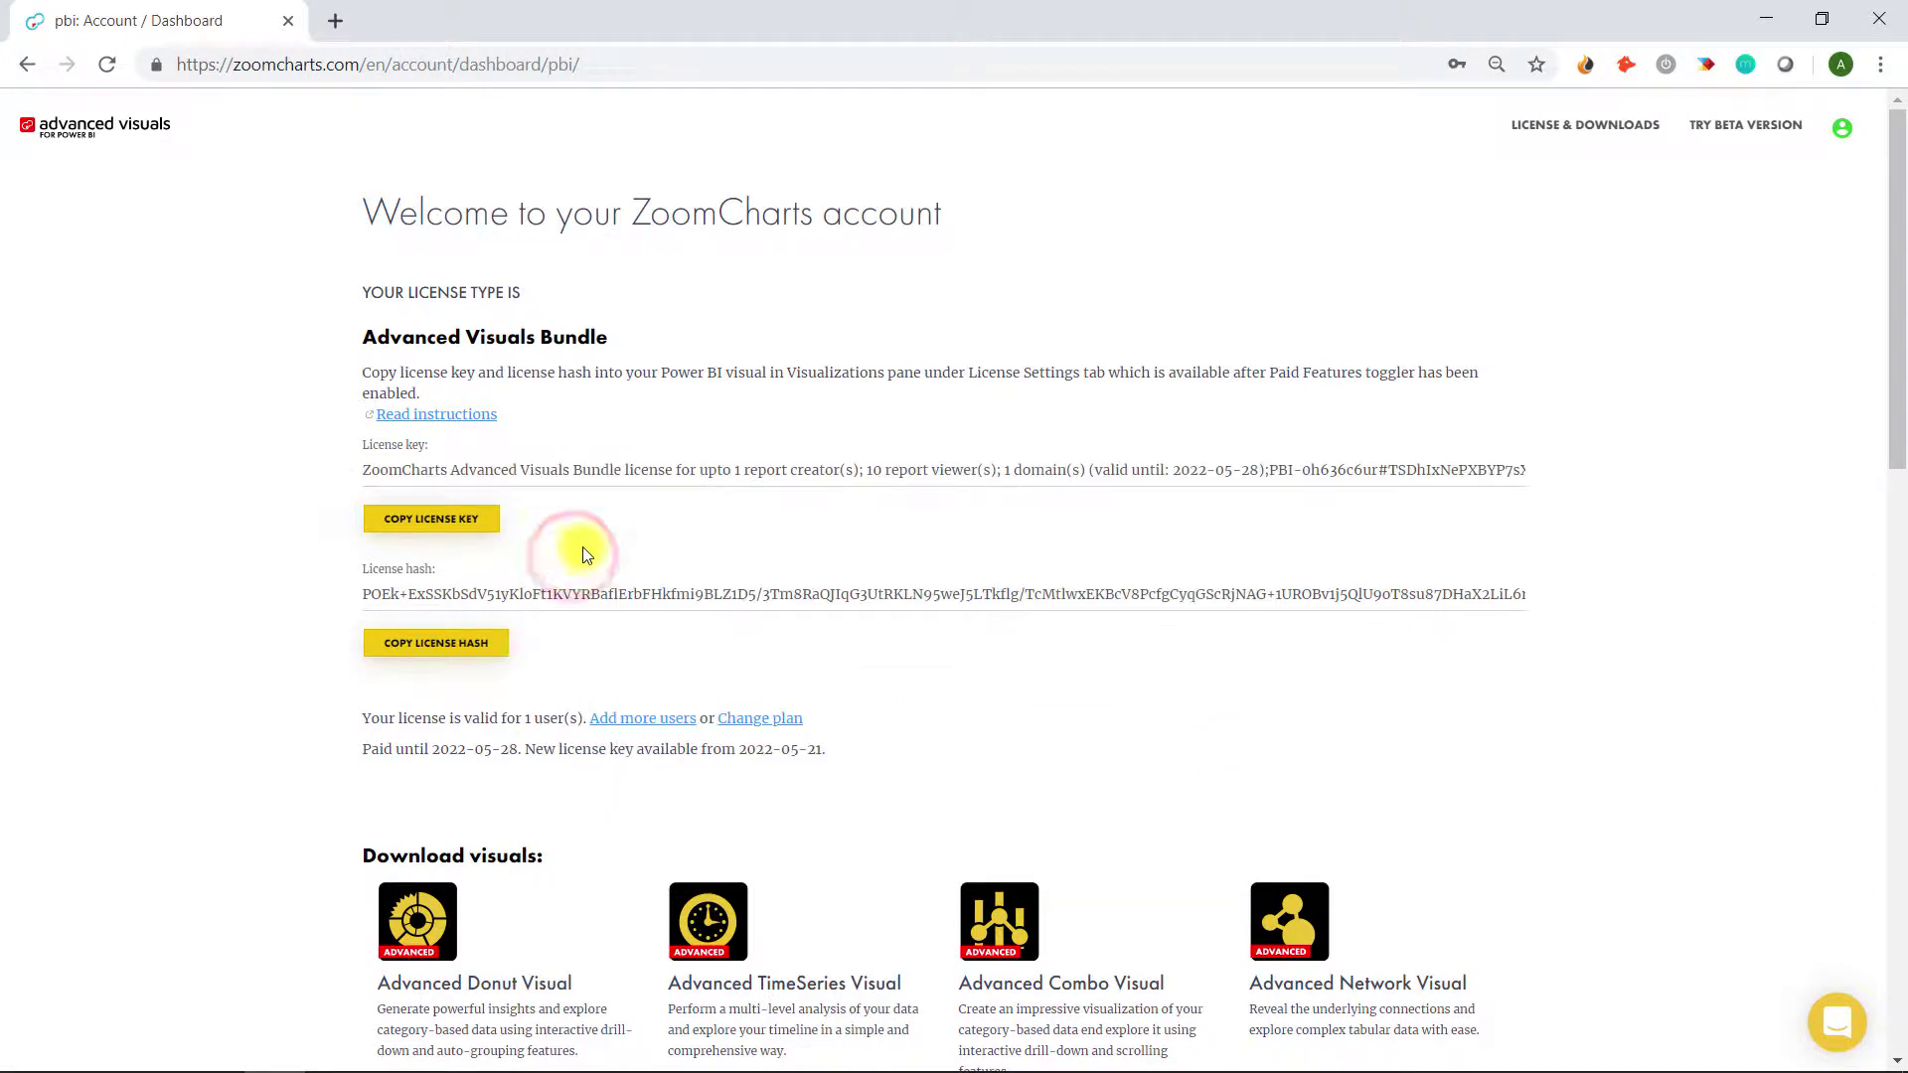
left_click(455, 537)
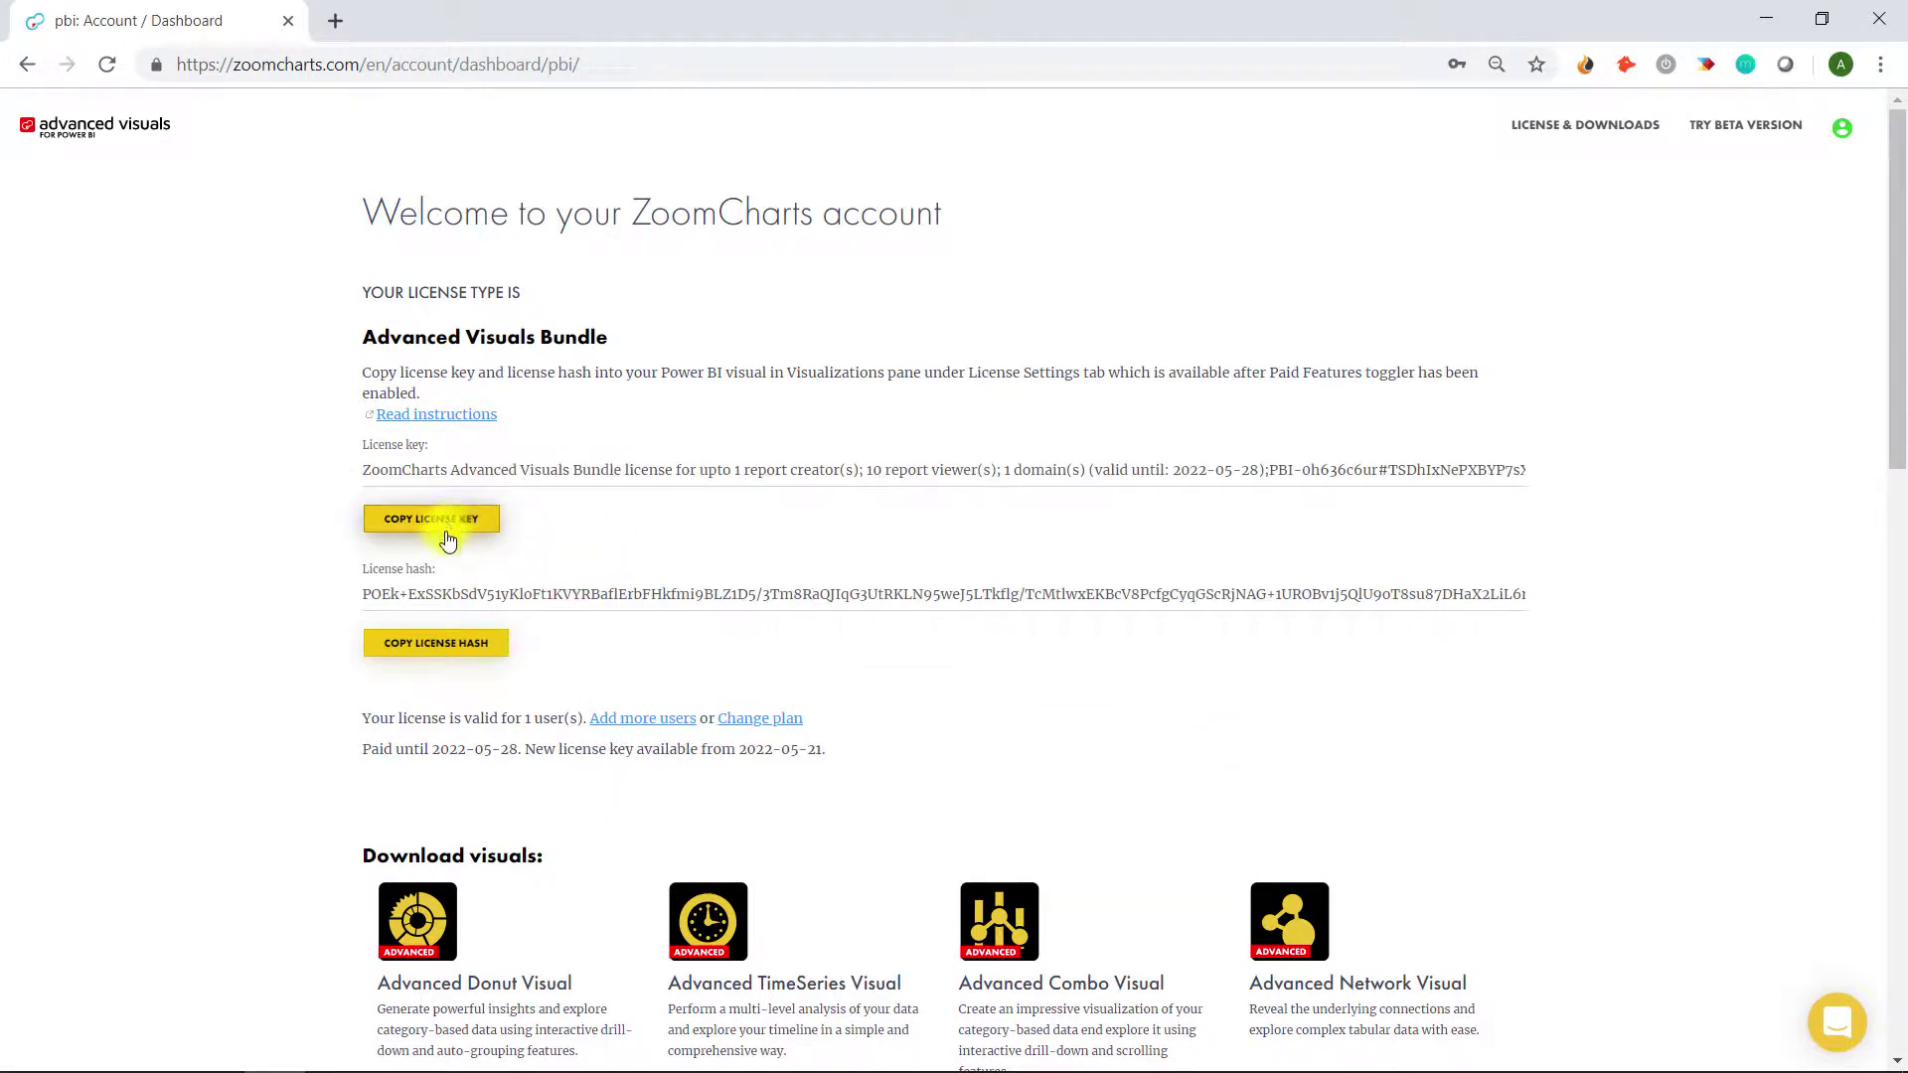
left_click(453, 648)
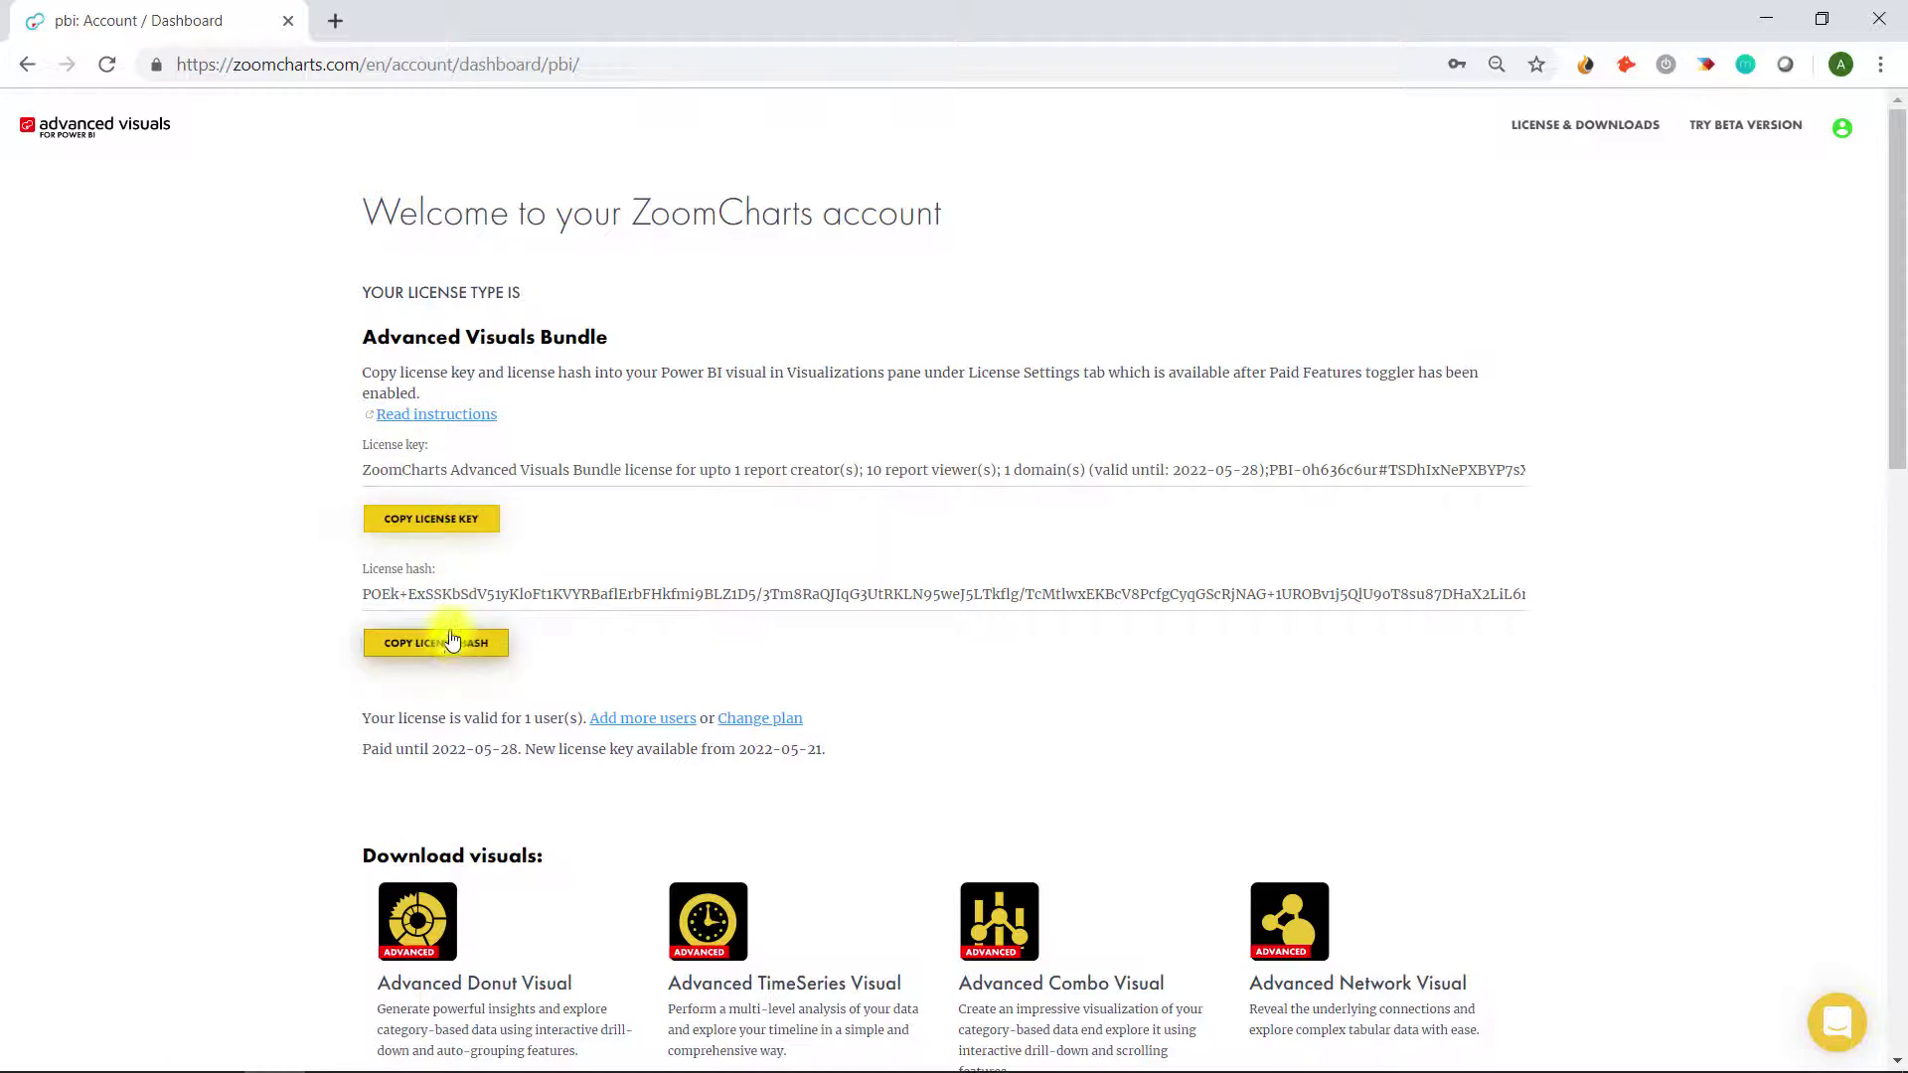
- Copy the license key from the account dashboard and paste it into the donut visual's License Key field in Power BI Desktop
left_click(467, 521)
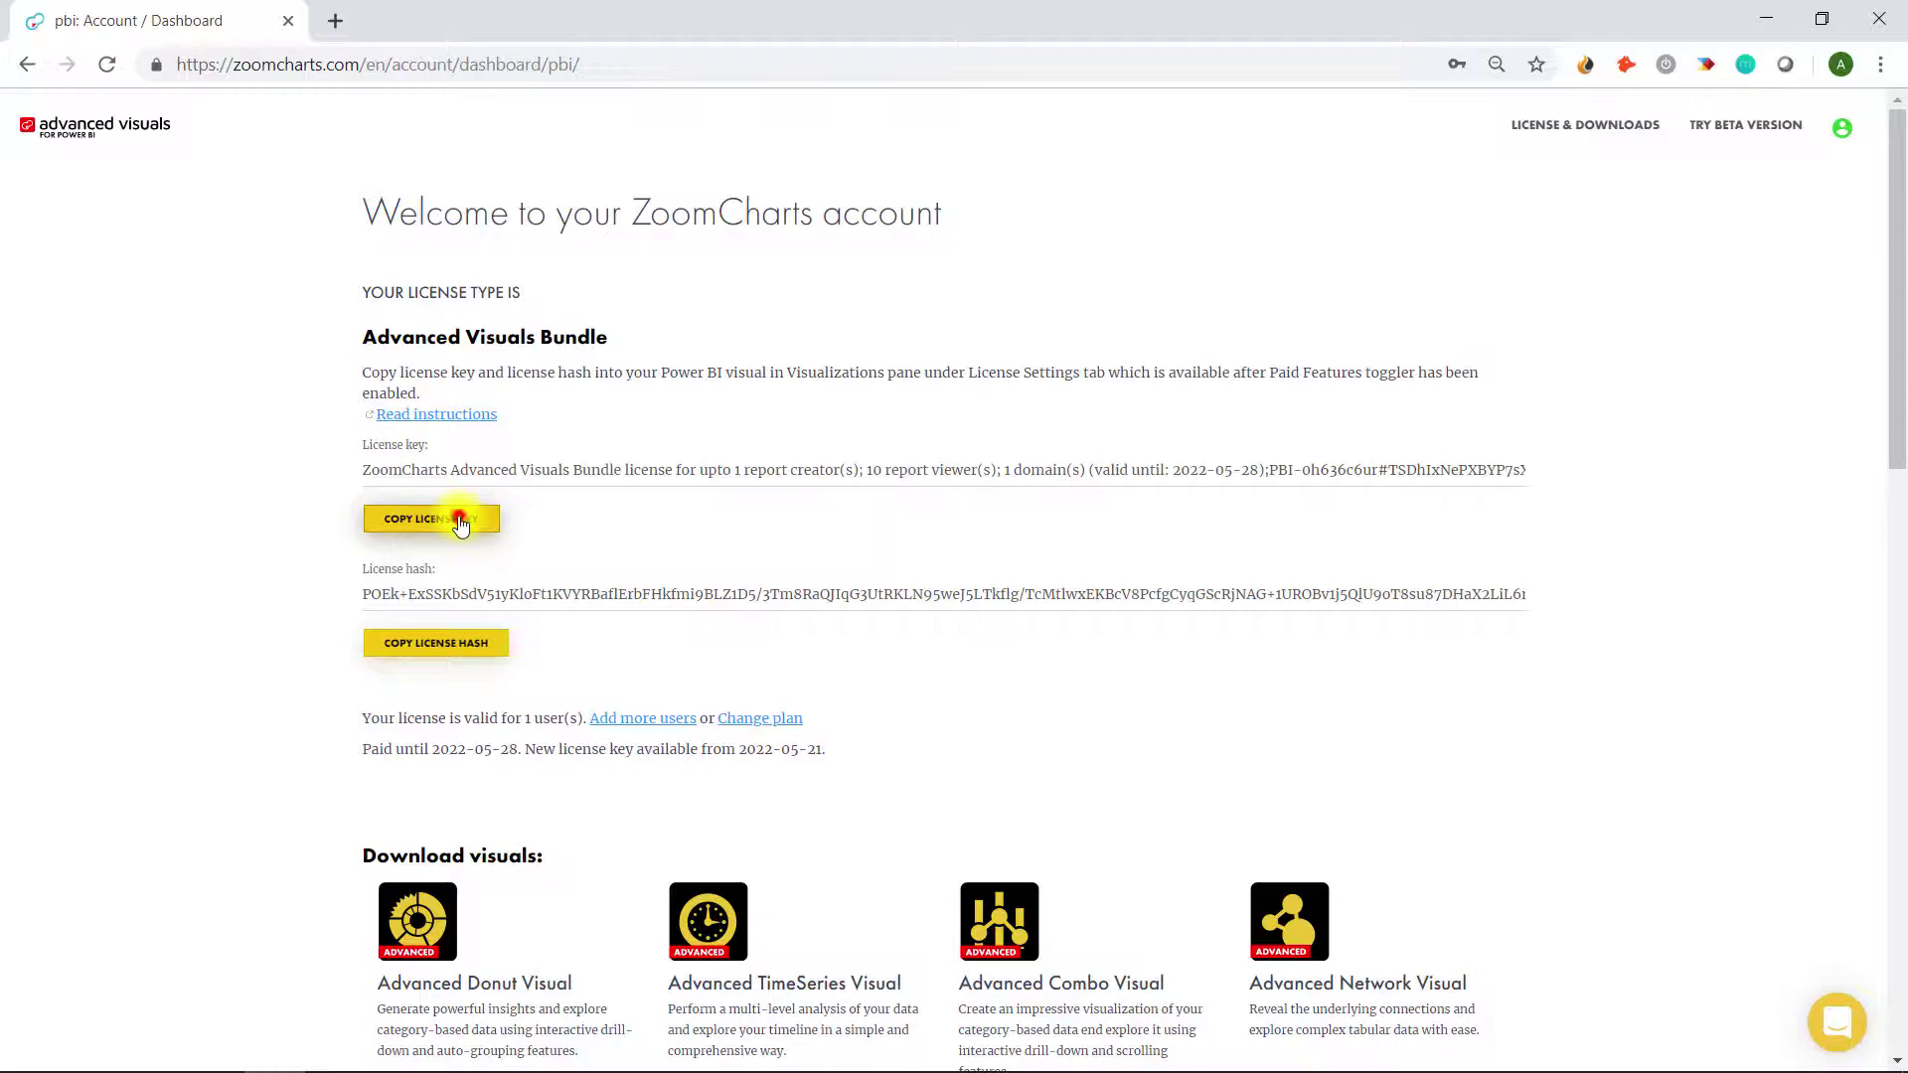
key("alt+Tab")
left_click(1516, 647)
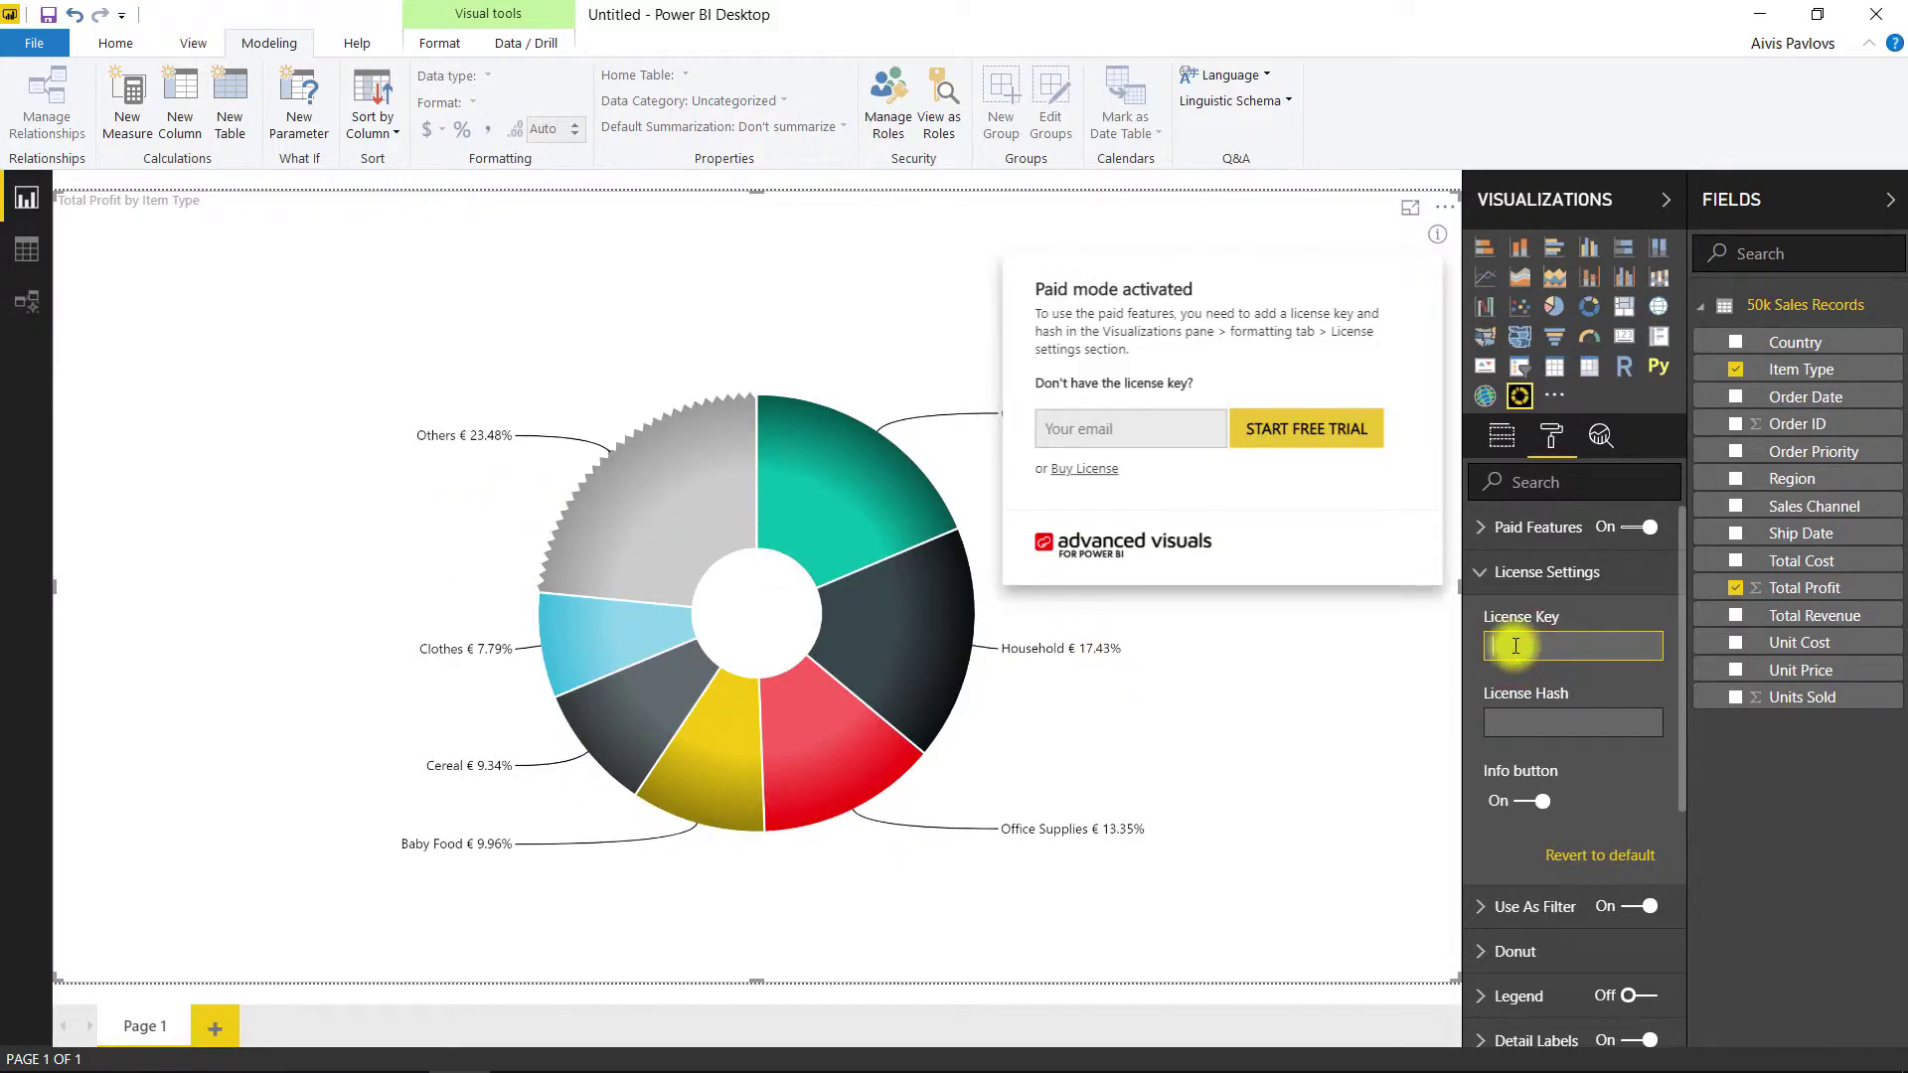
key("ctrl+v")
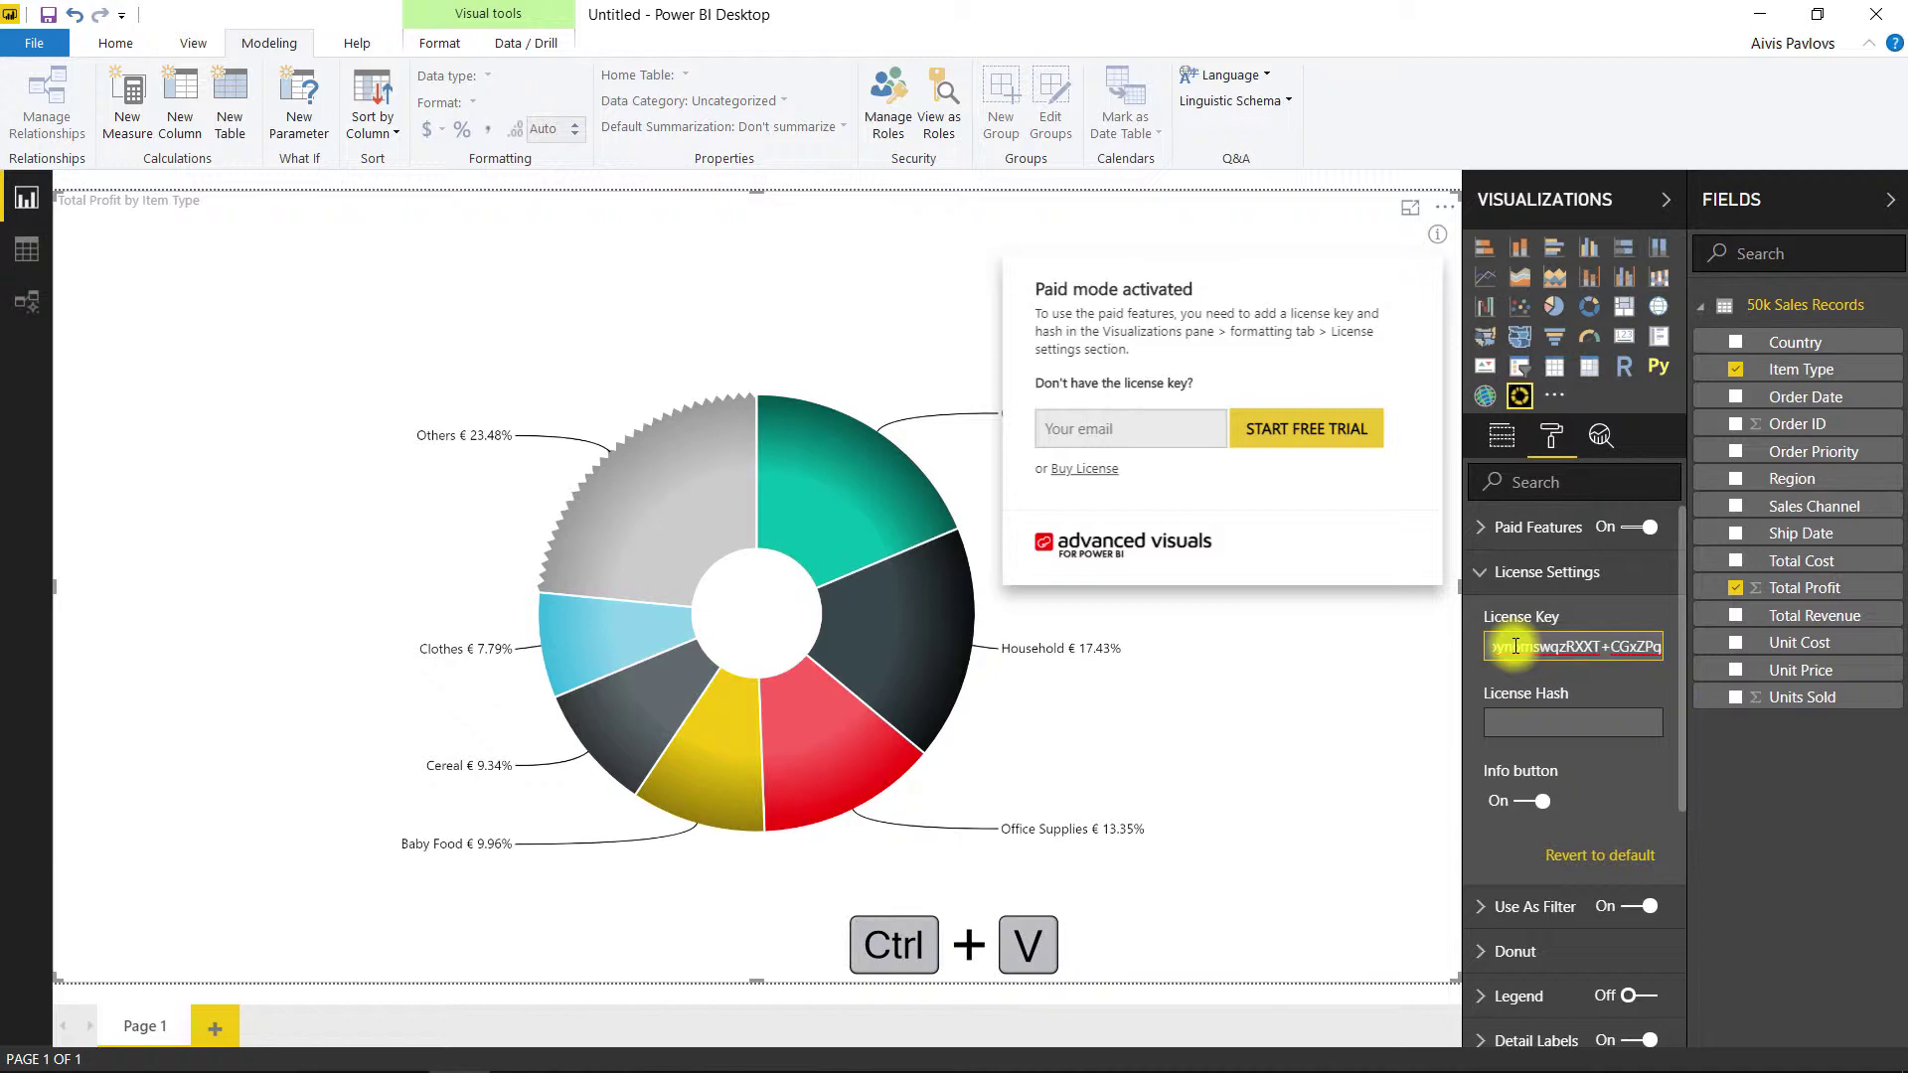
- Copy the license hash from the account dashboard in the browser and paste it into the donut visual's License Hash field in Power BI Desktop
key("alt+Tab")
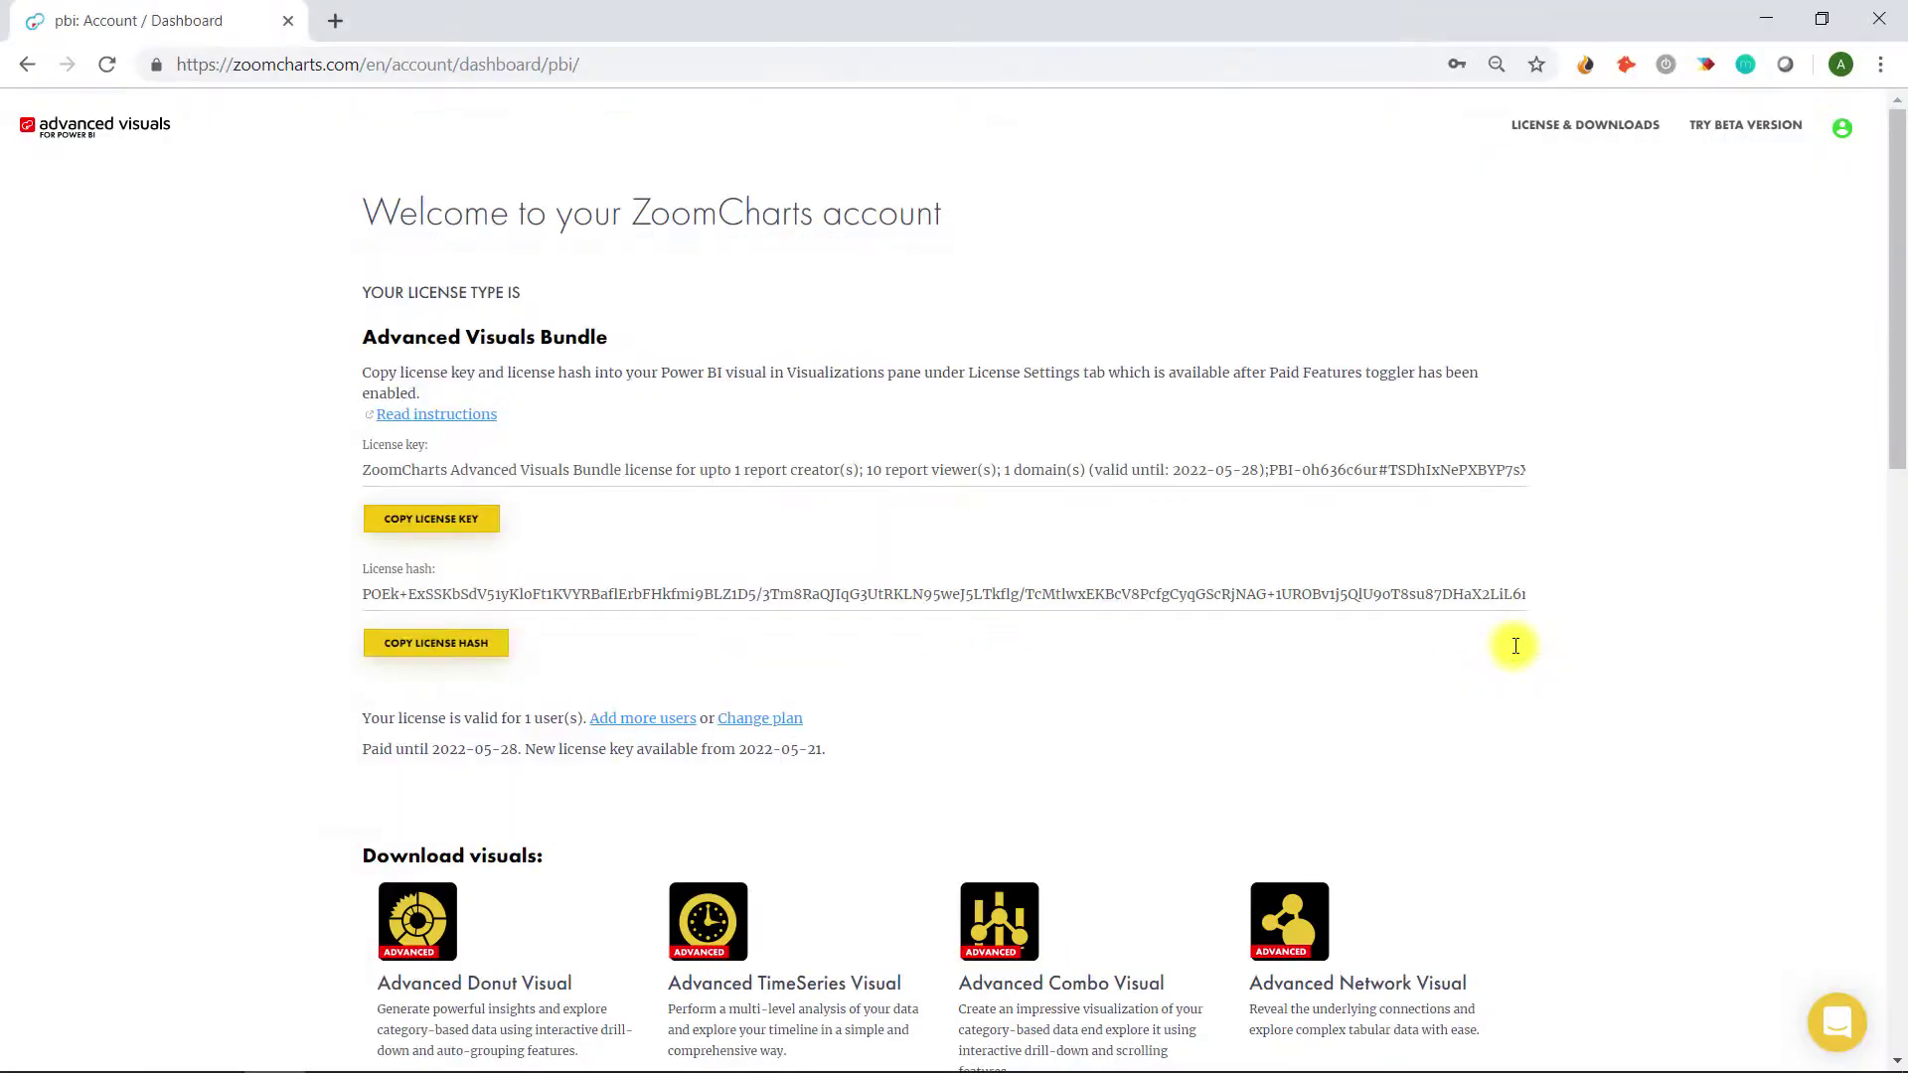
left_click(432, 648)
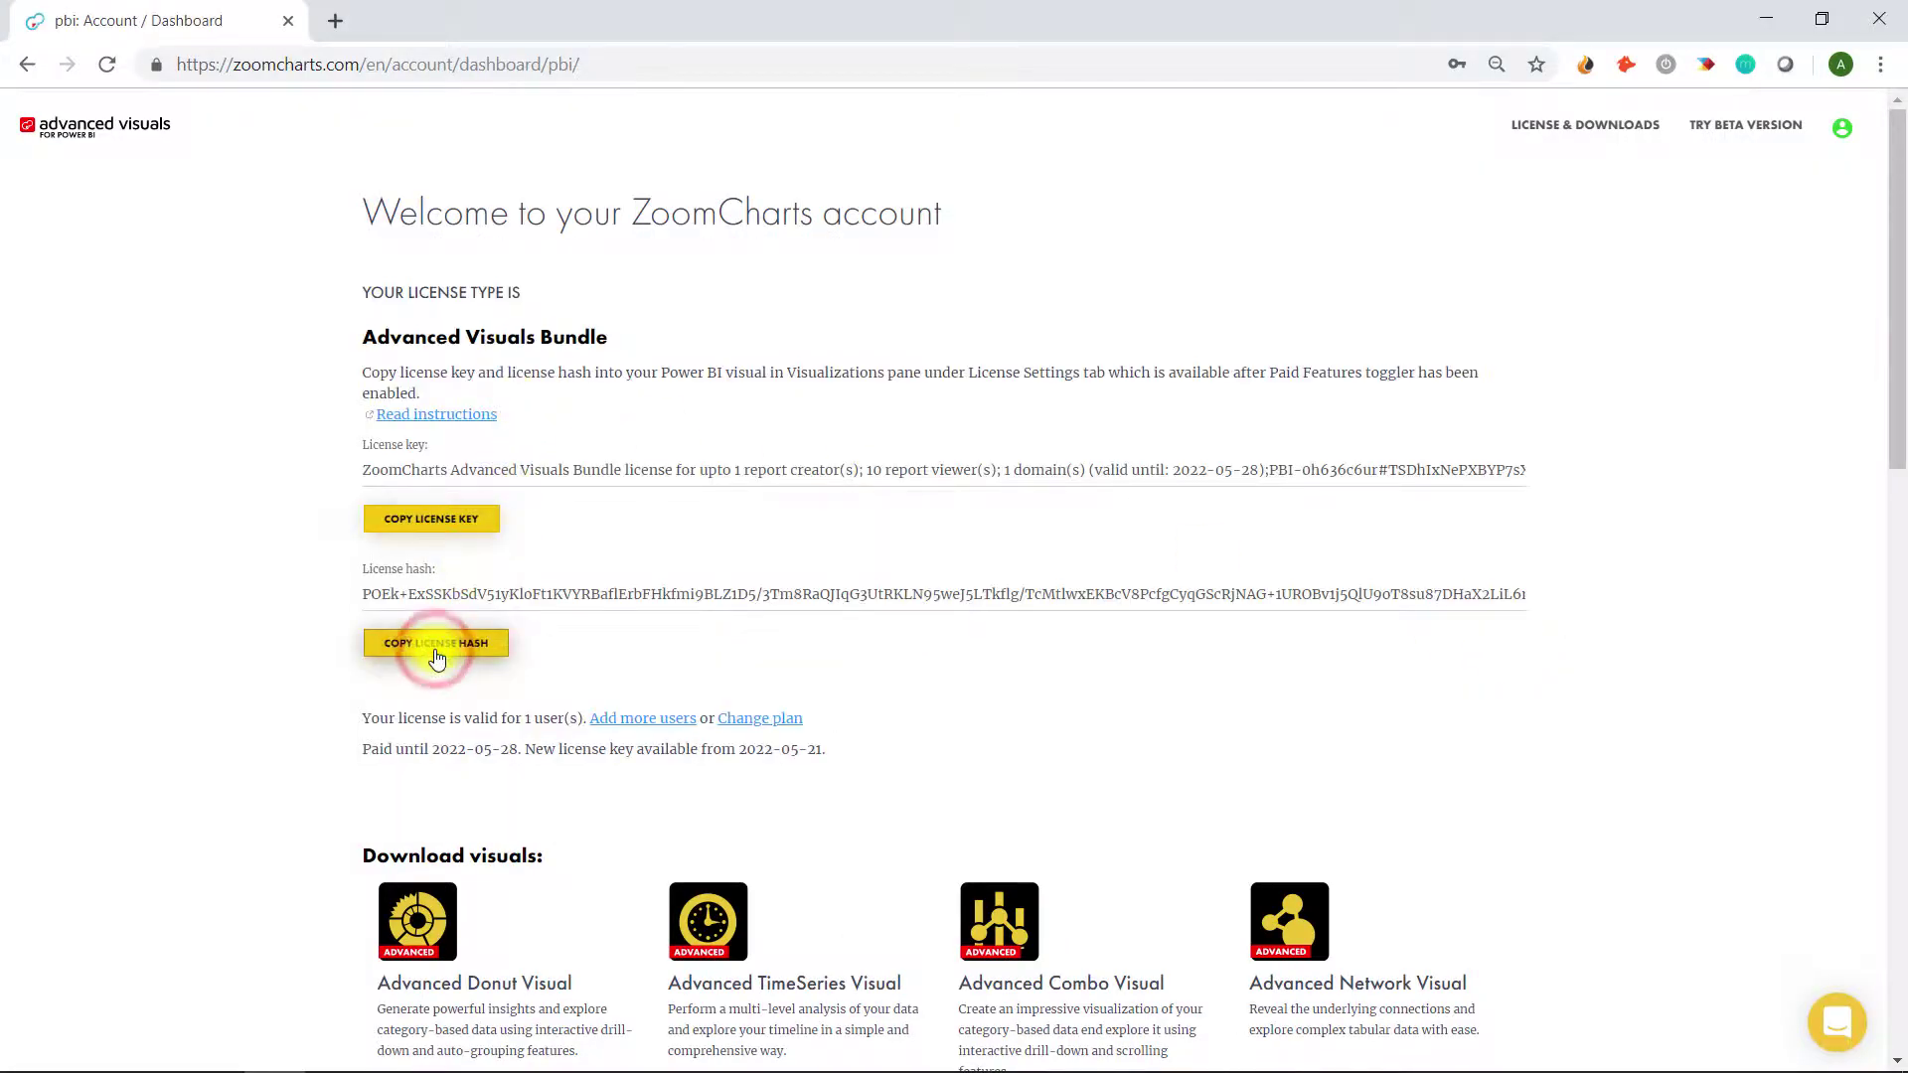
key("alt+Tab")
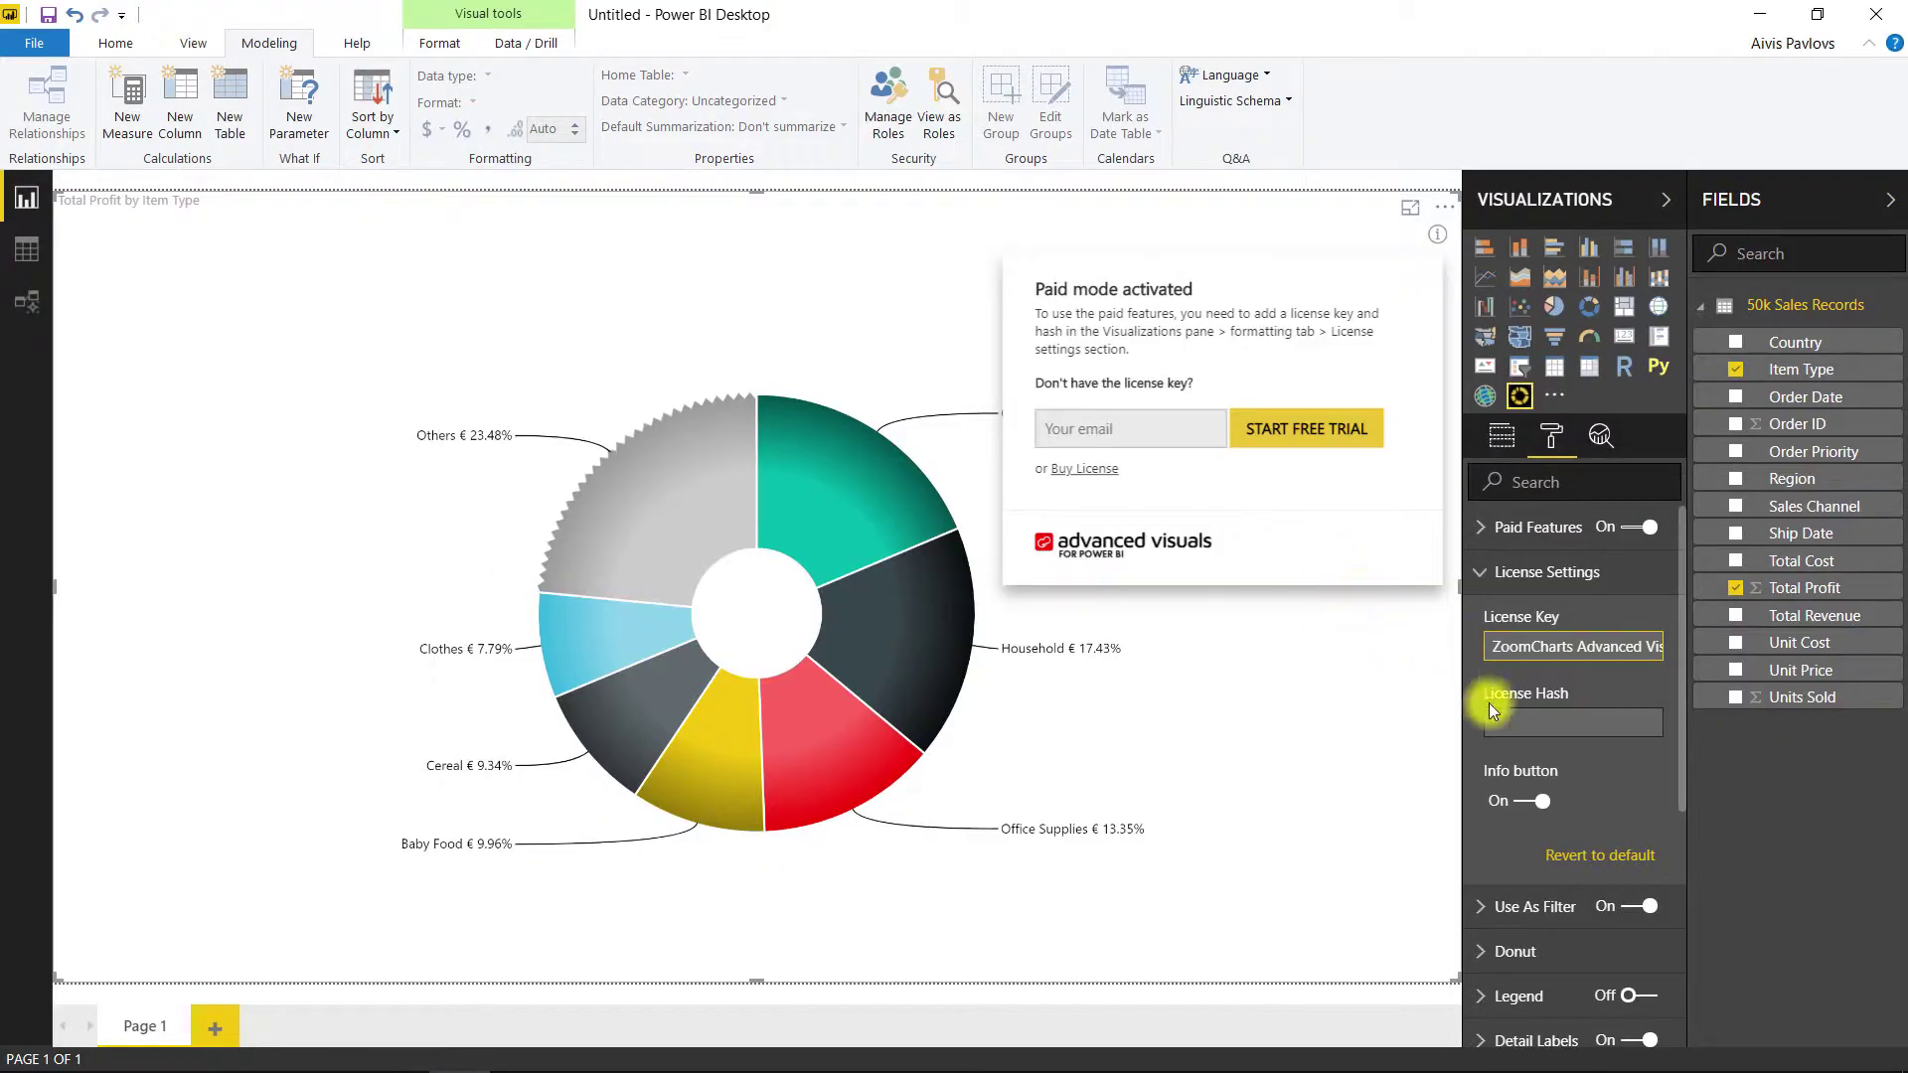
left_click(1537, 722)
key("ctrl+v")
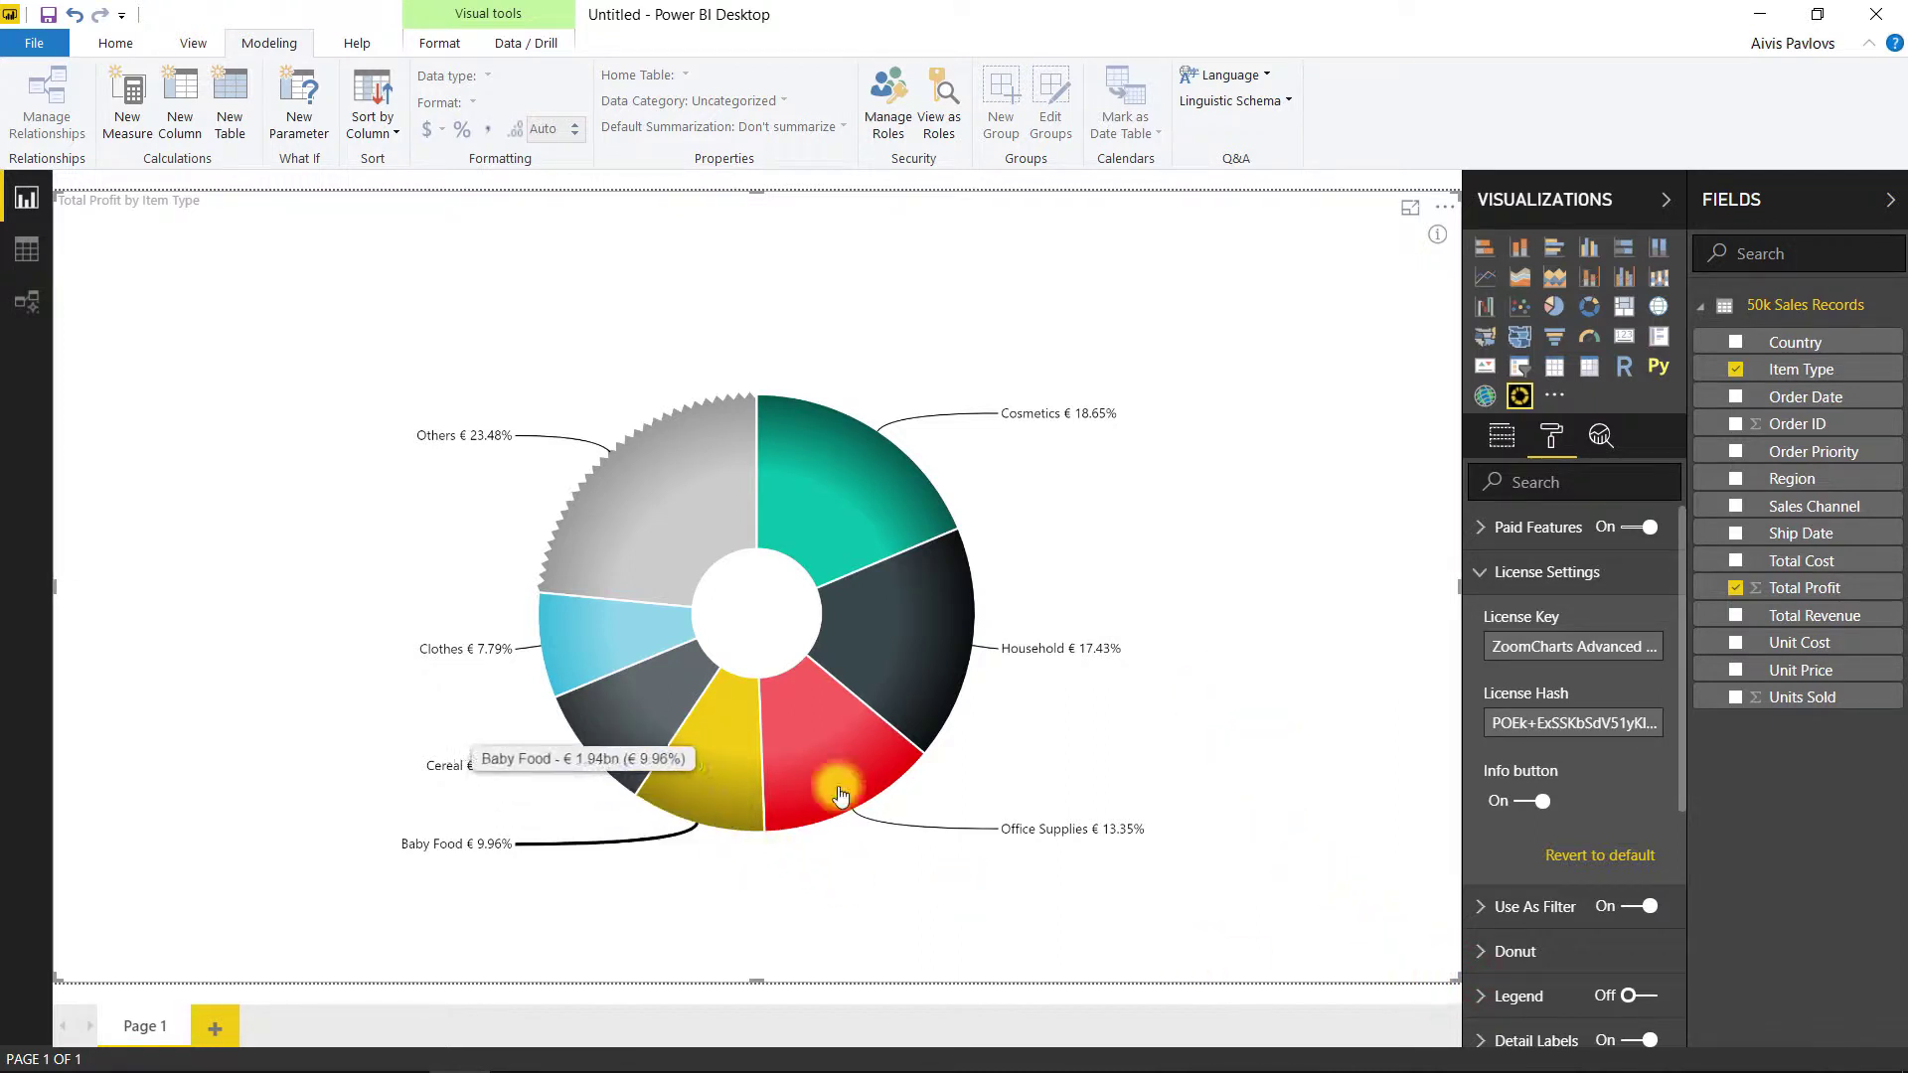
- Shrink the donut visual to the upper-left part of the report page and deselect it
left_click_drag(1449, 967, 575, 626)
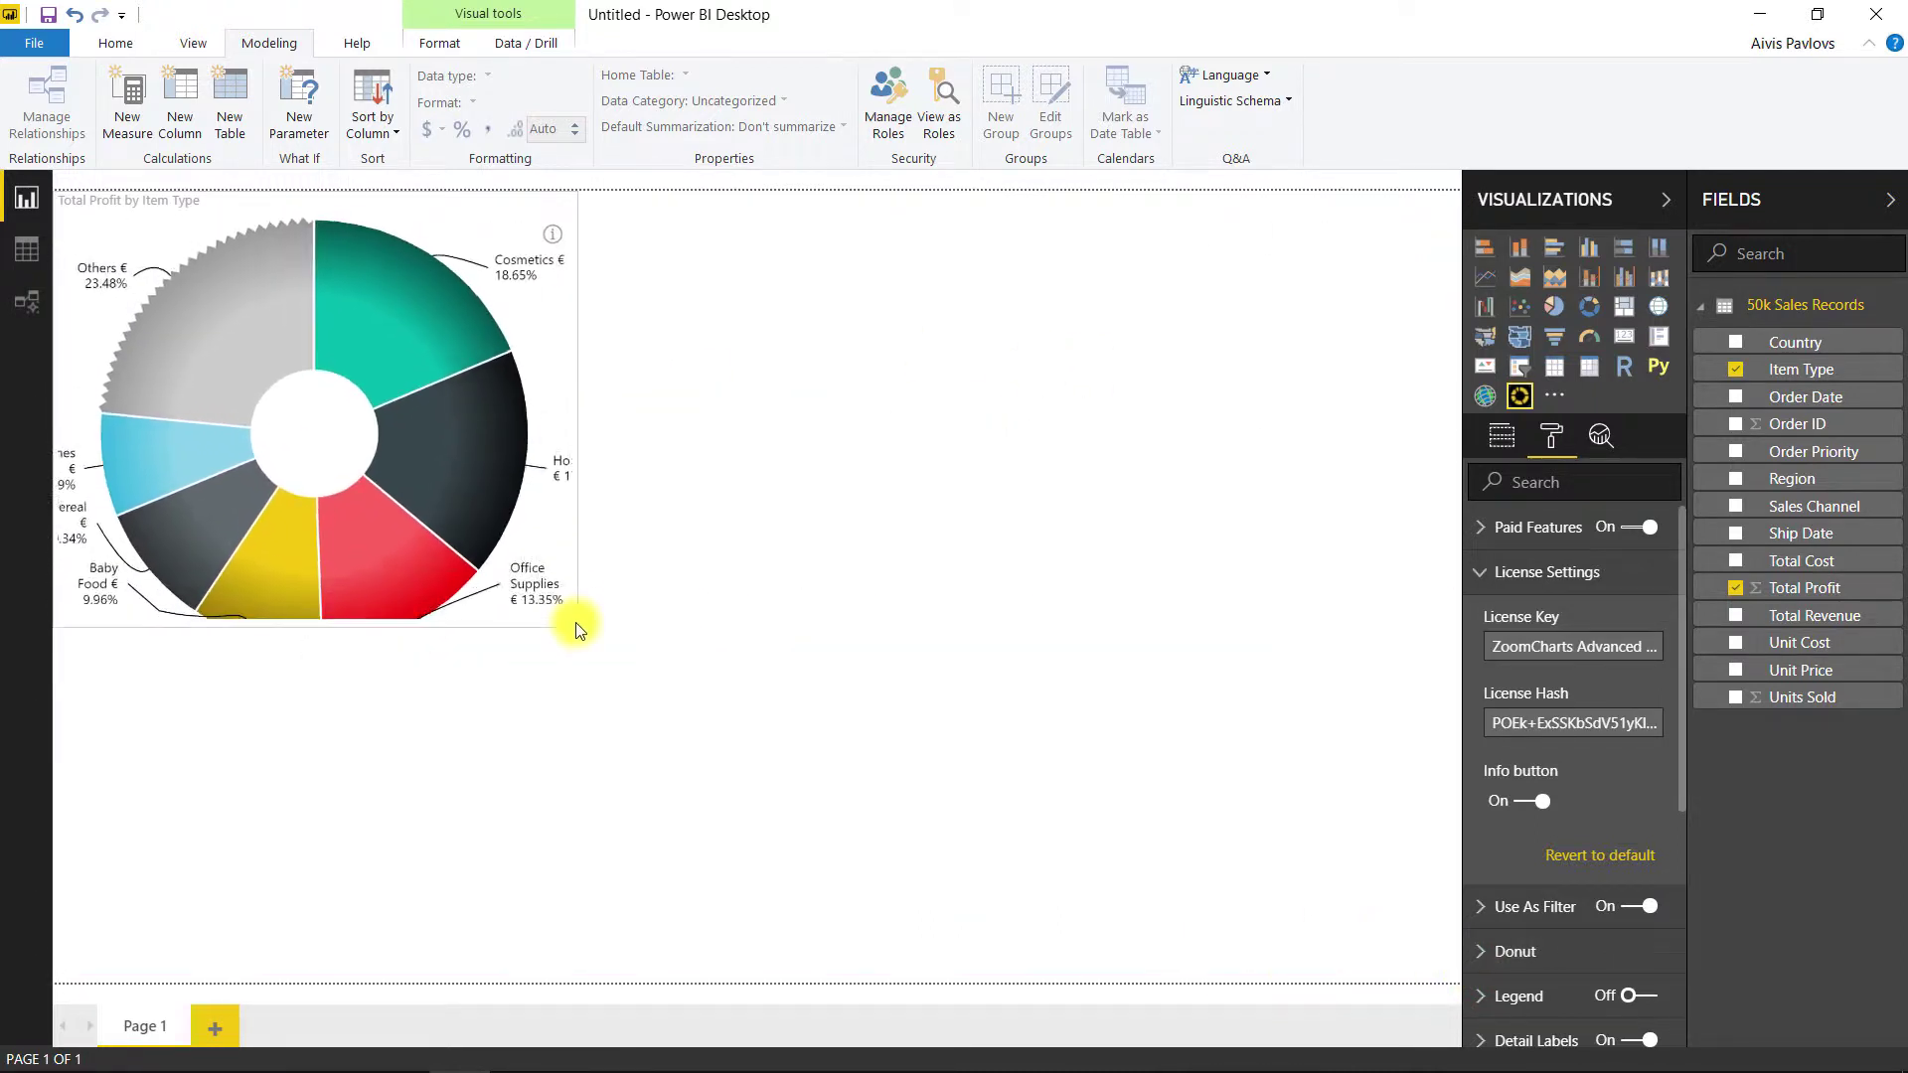
left_click(826, 545)
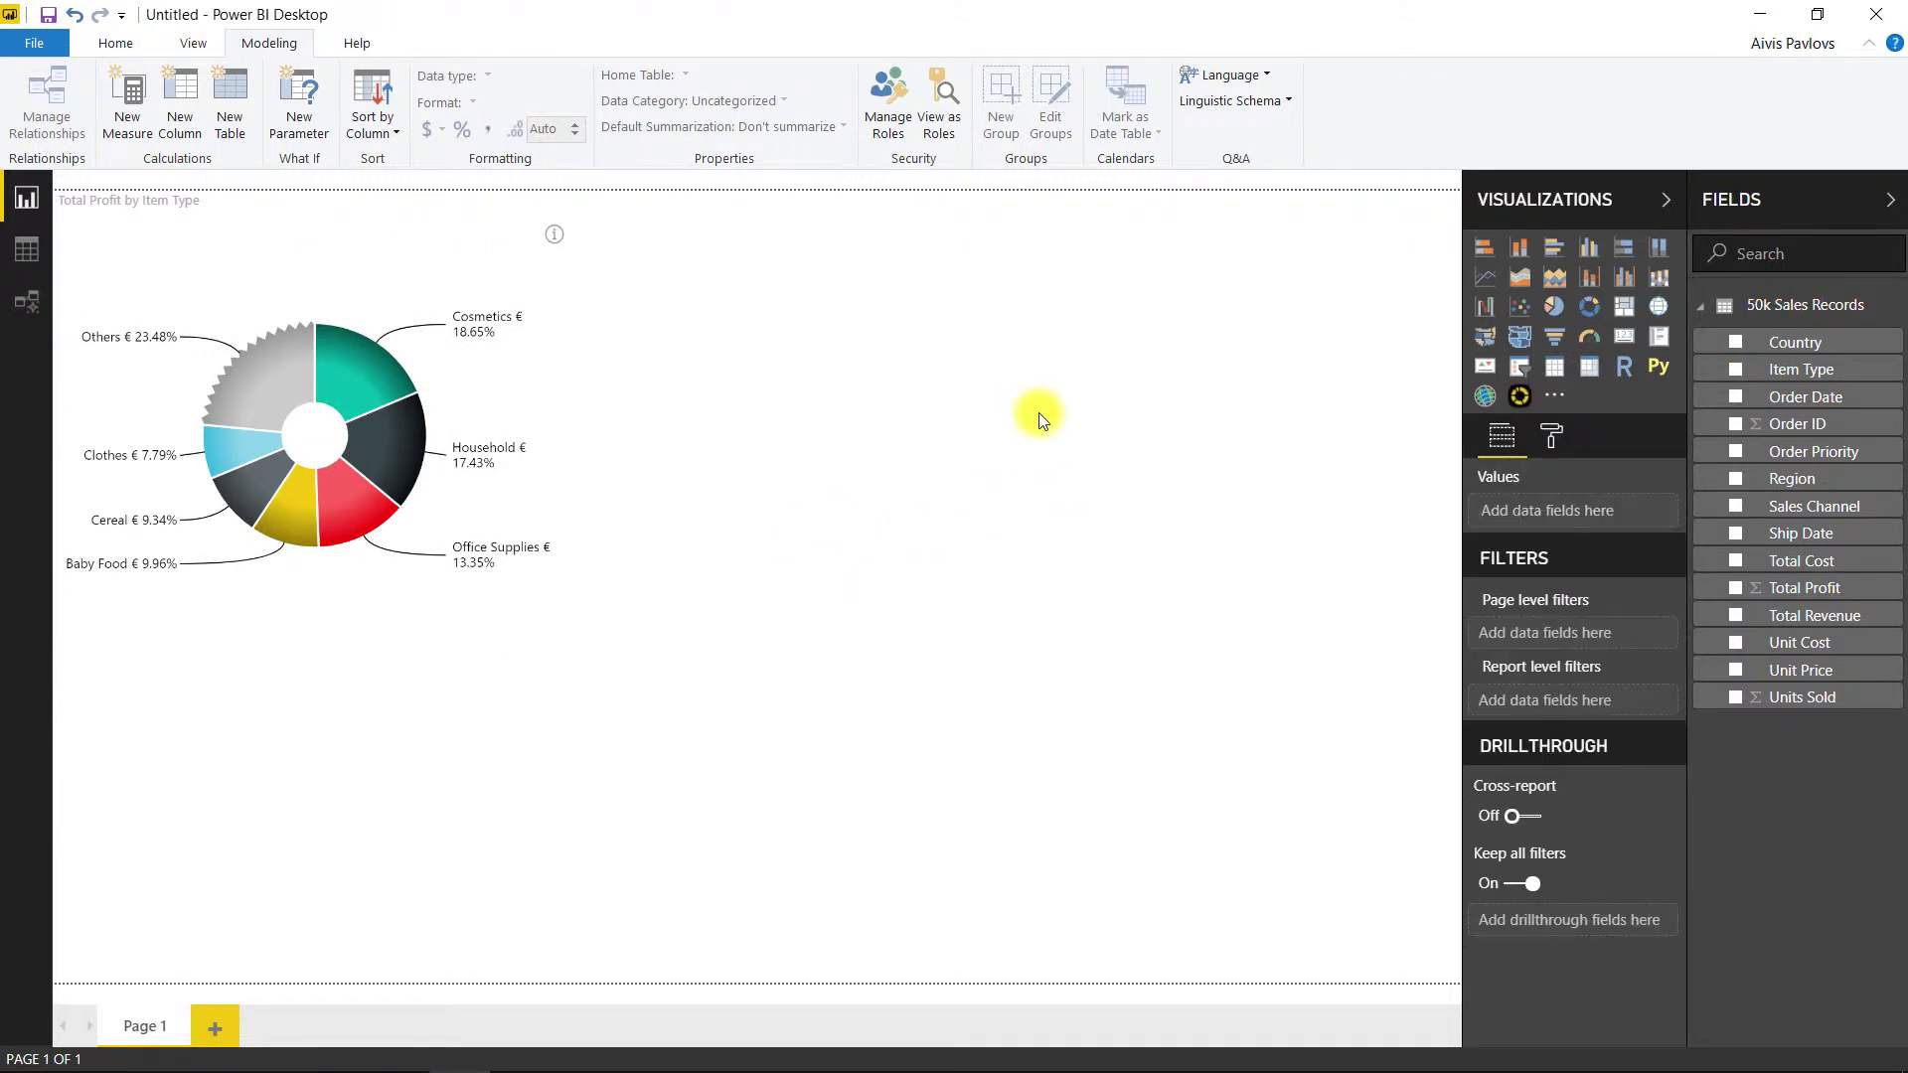
- Add a second donut visual with Region as the category and Total Profit as the value
left_click(1519, 396)
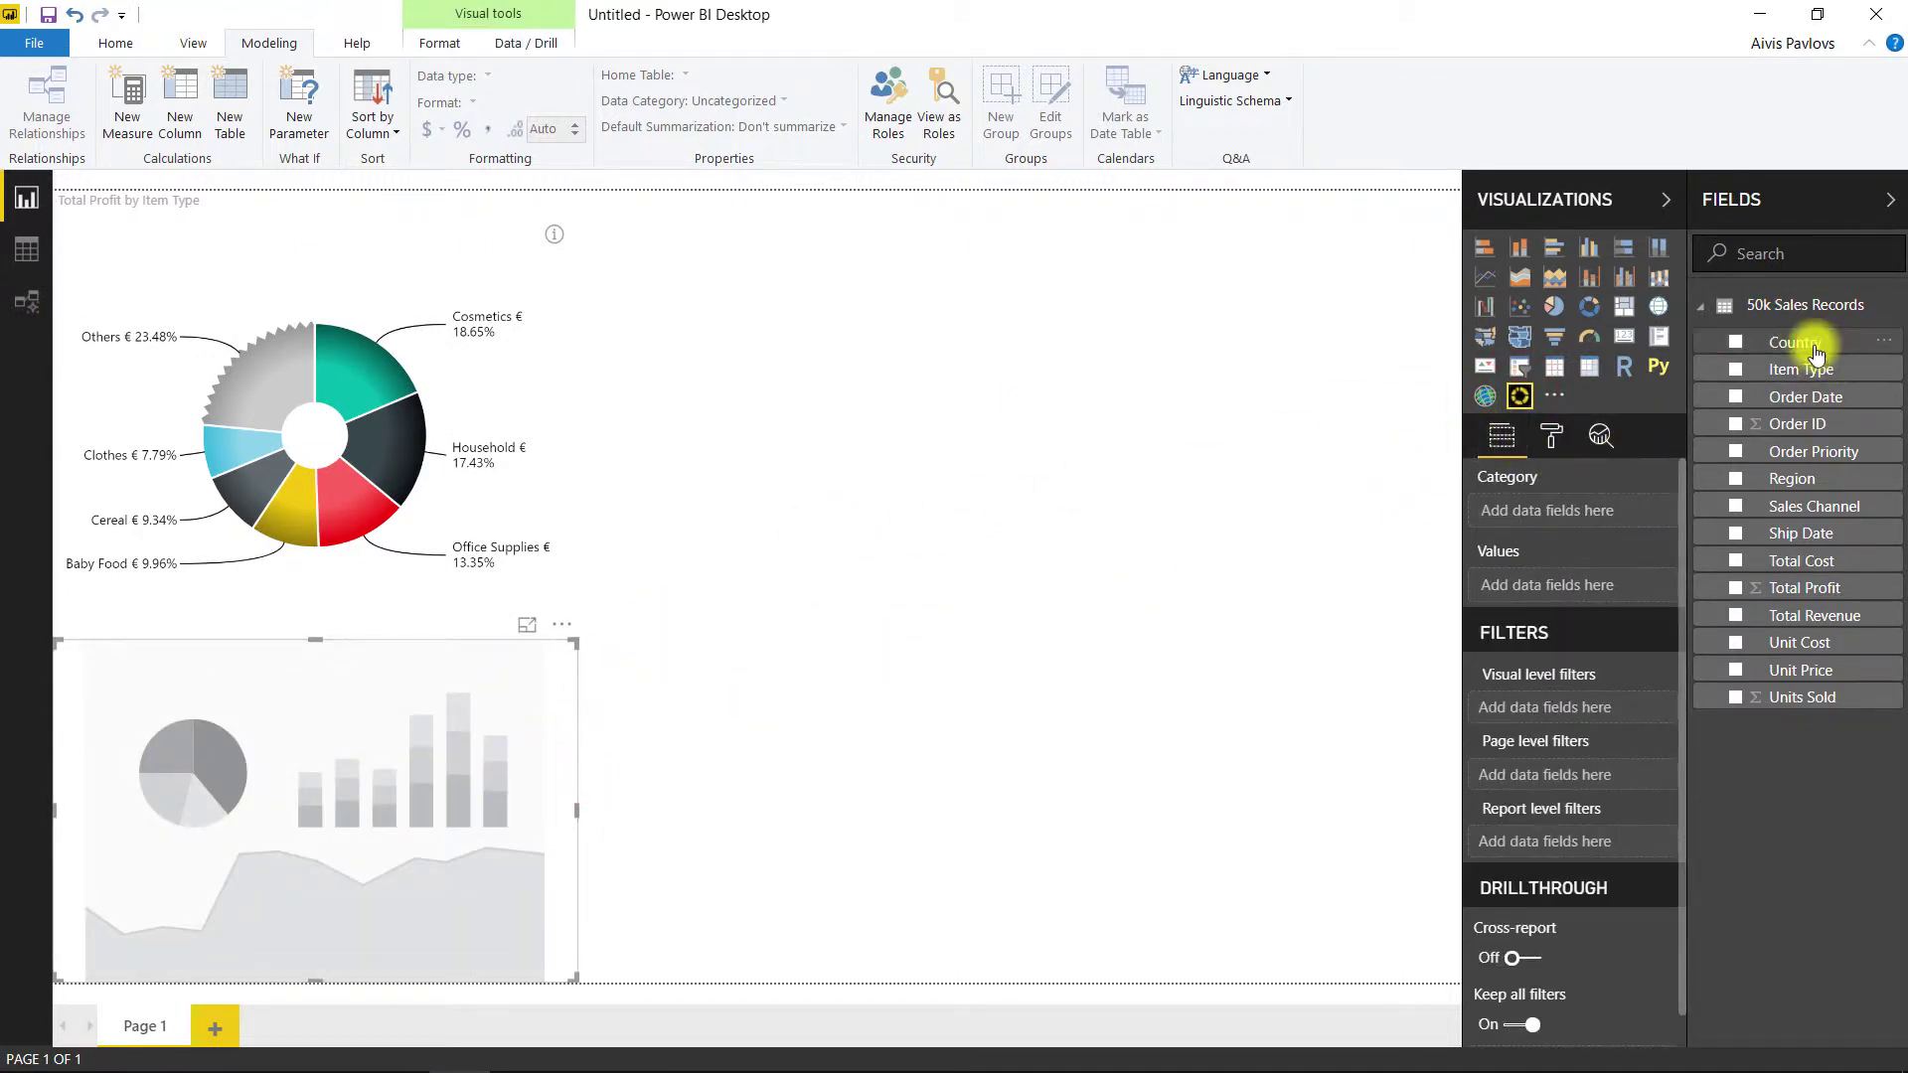
left_click_drag(1801, 490, 1580, 513)
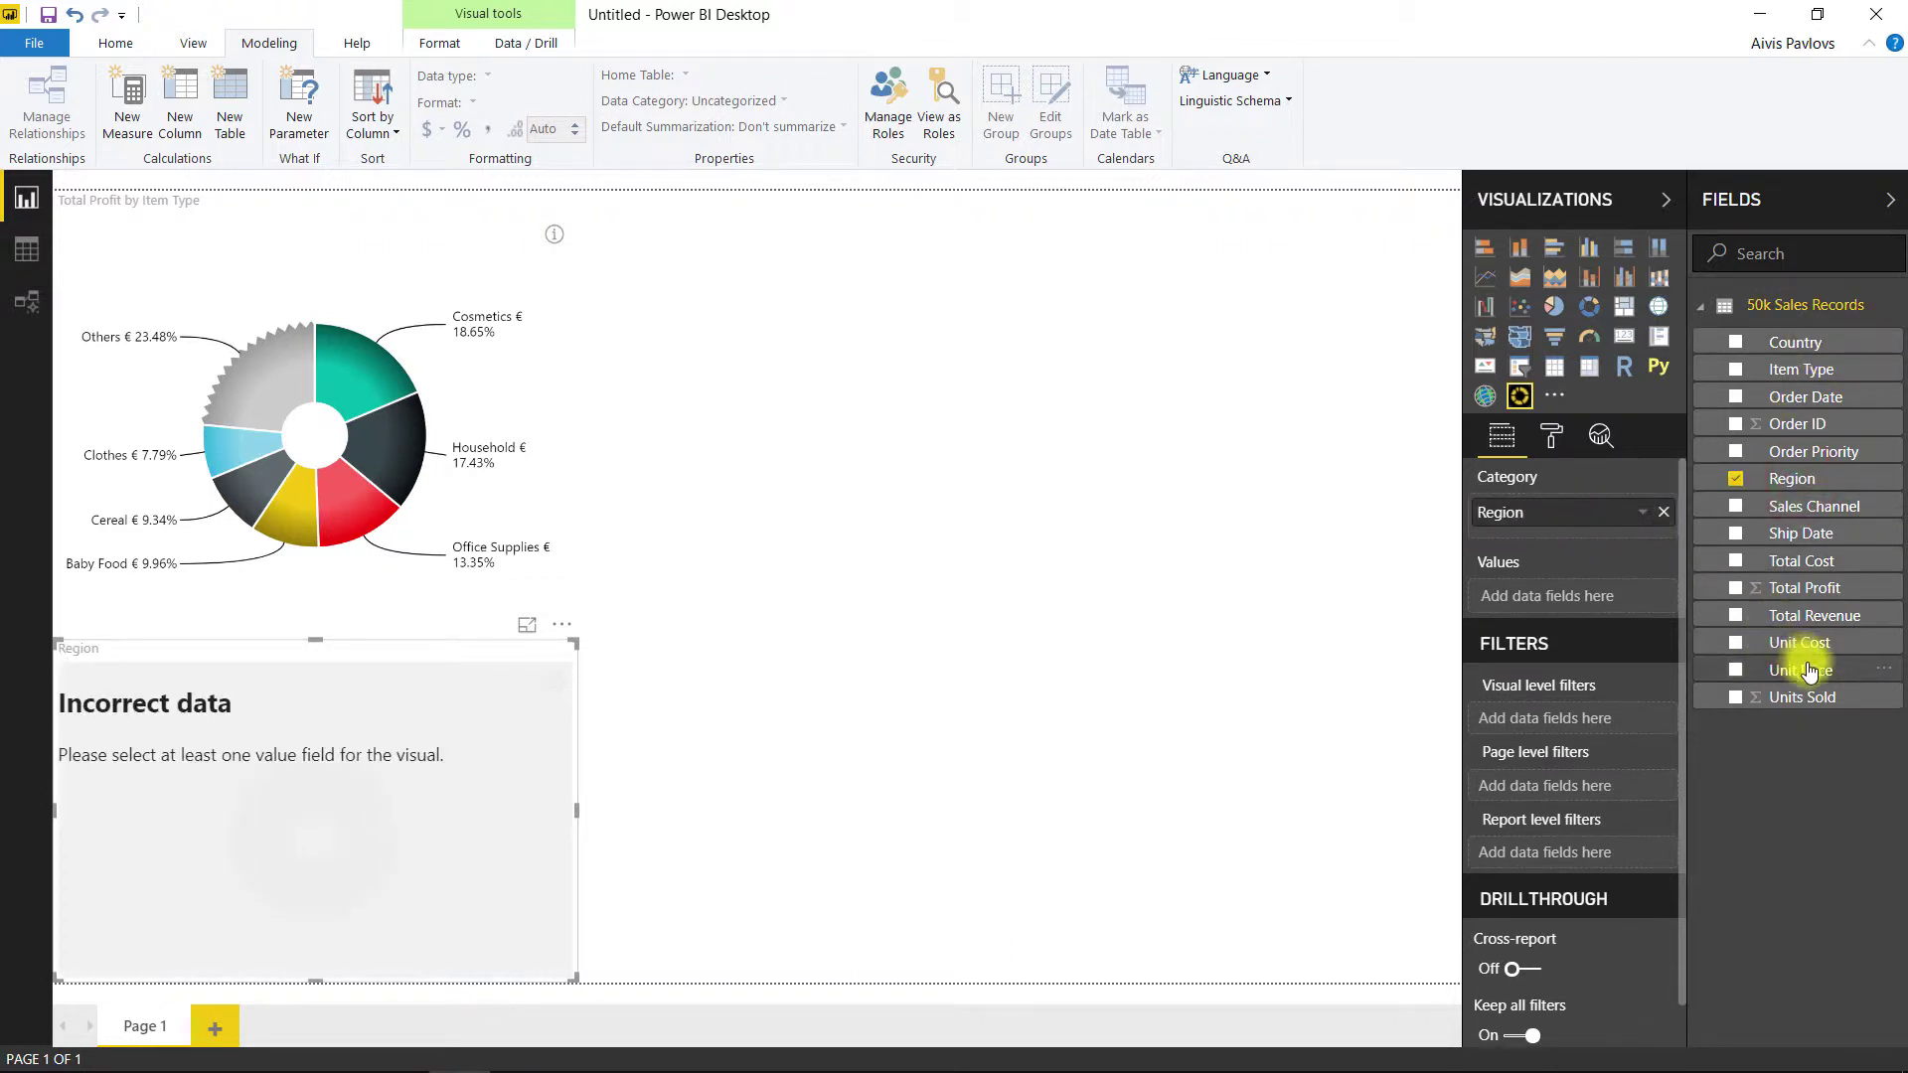
left_click_drag(1789, 594, 1495, 597)
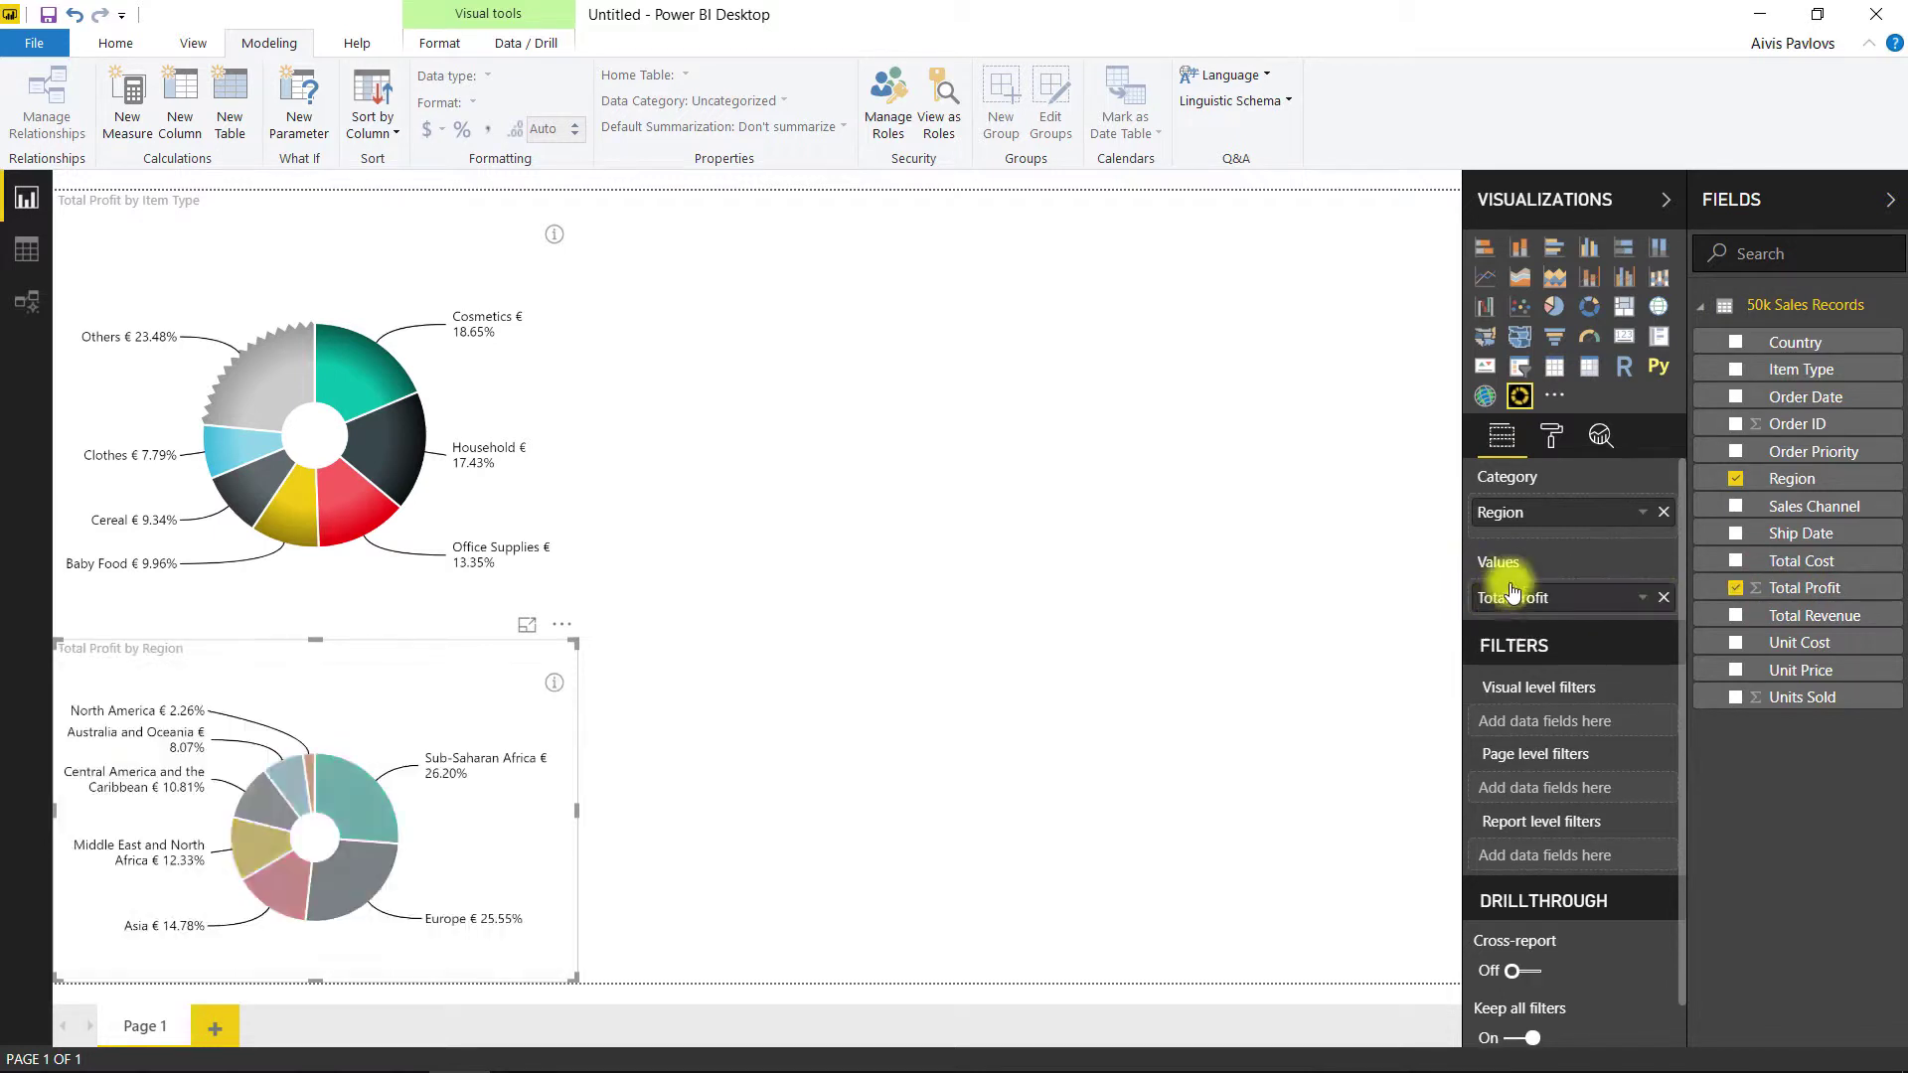
- Turn on Paid Features for the Total Profit by Region donut and expand its License Settings
left_click(1553, 436)
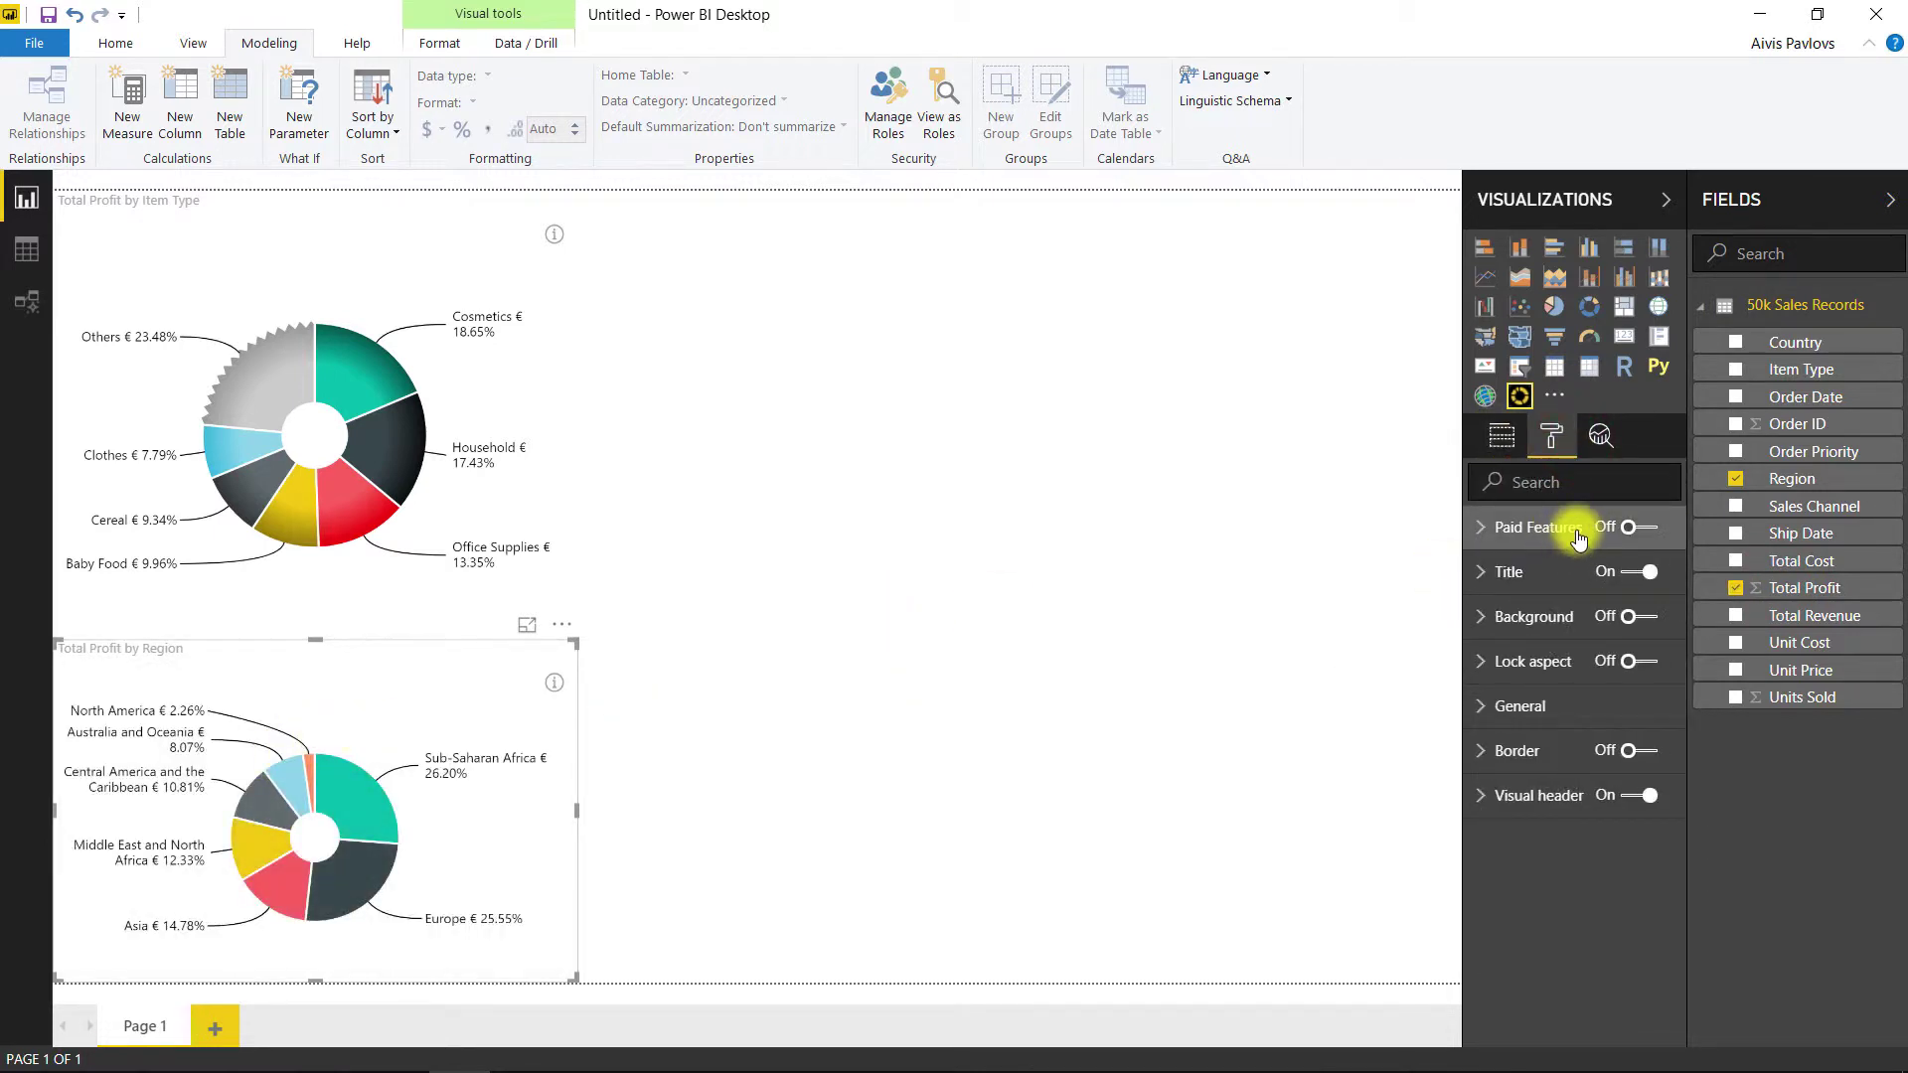
left_click(1659, 528)
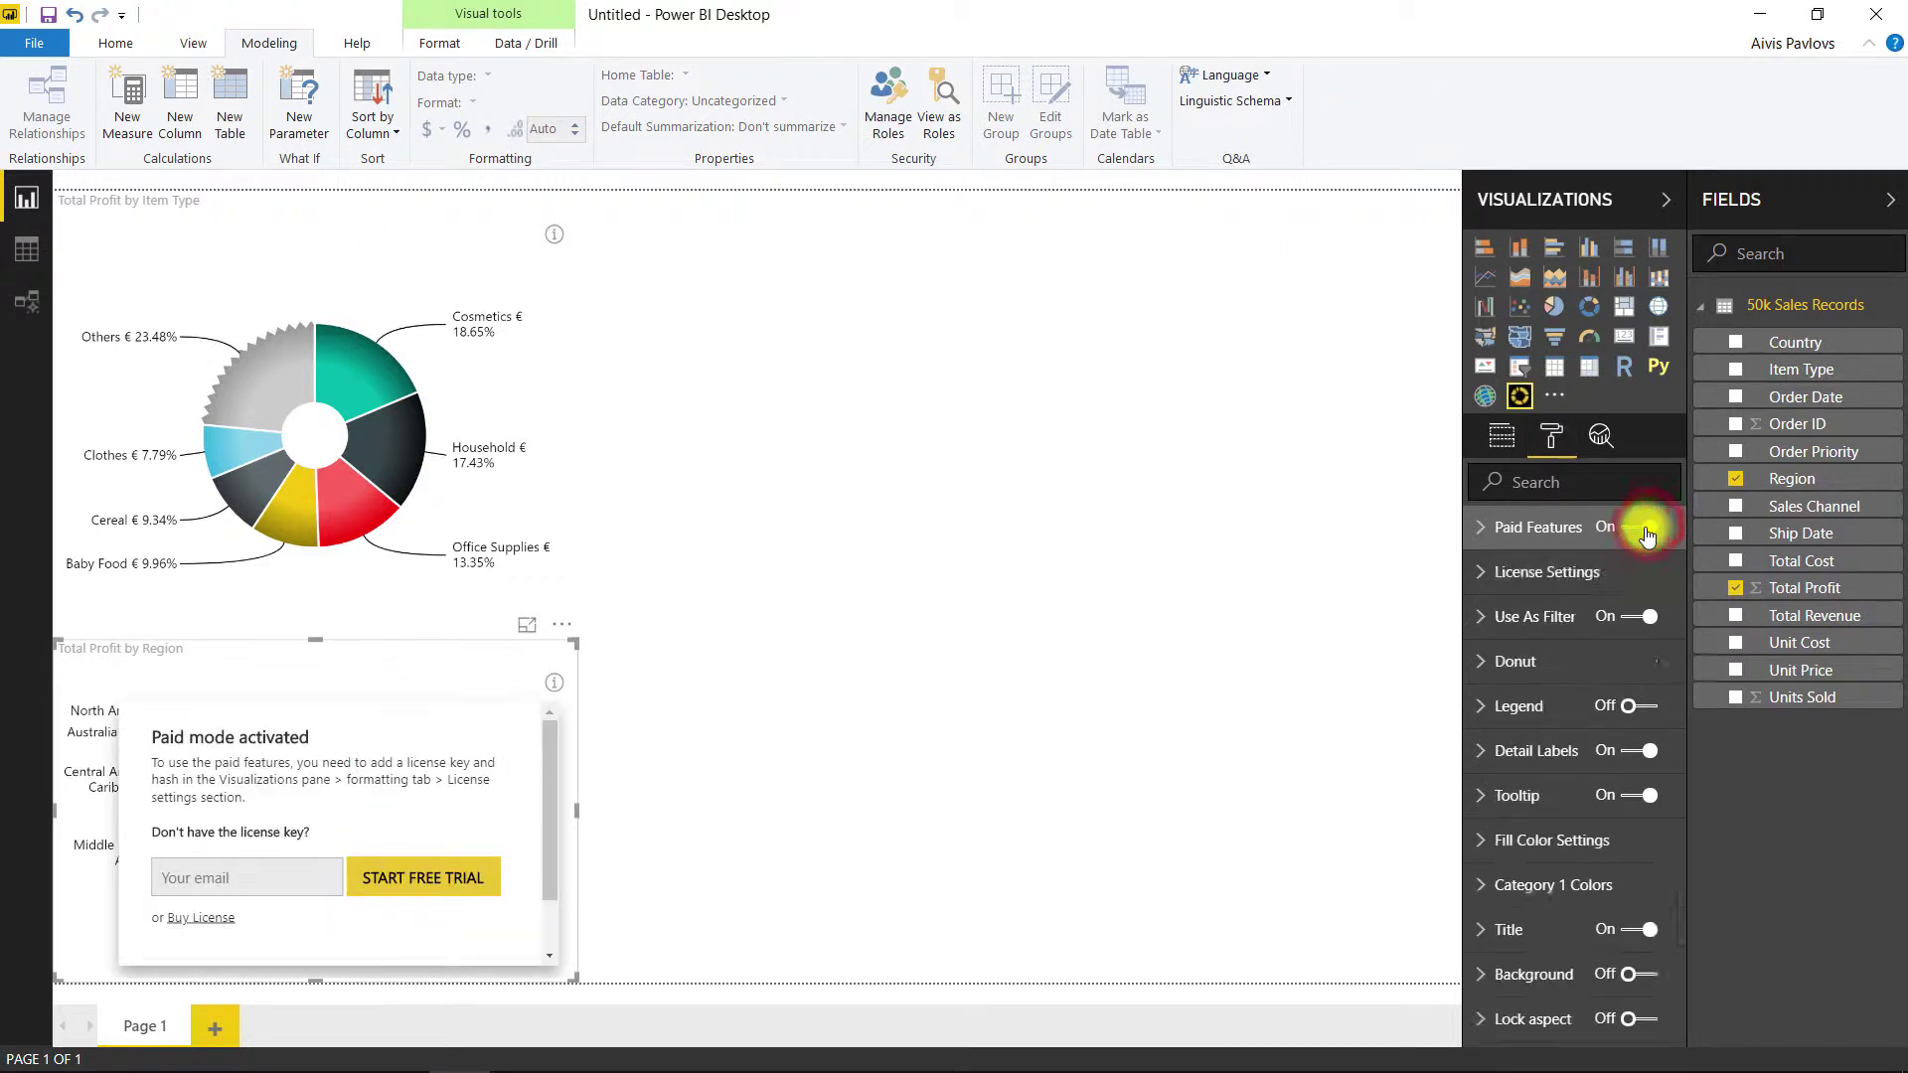
left_click(1585, 574)
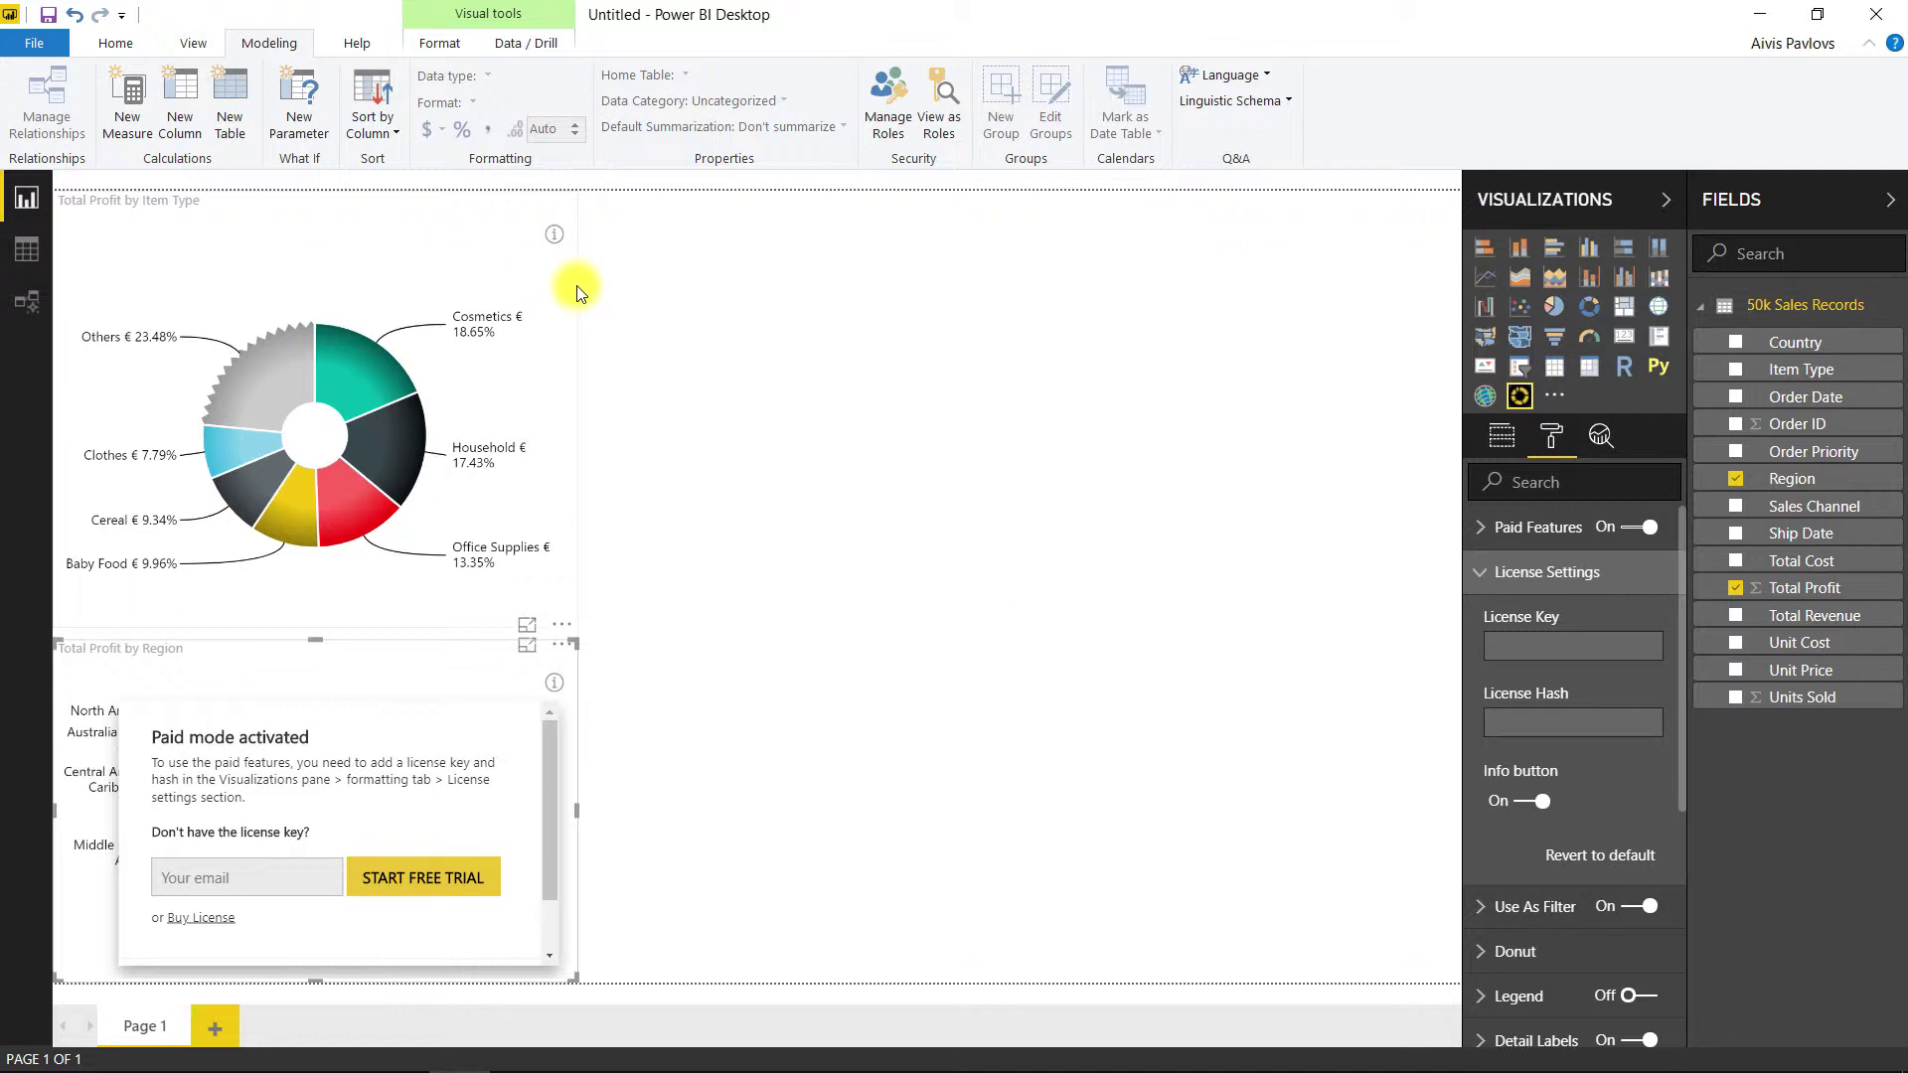
- Duplicate the licensed Total Profit by Item Type donut and place the copy directly beside the original
left_click(614, 361)
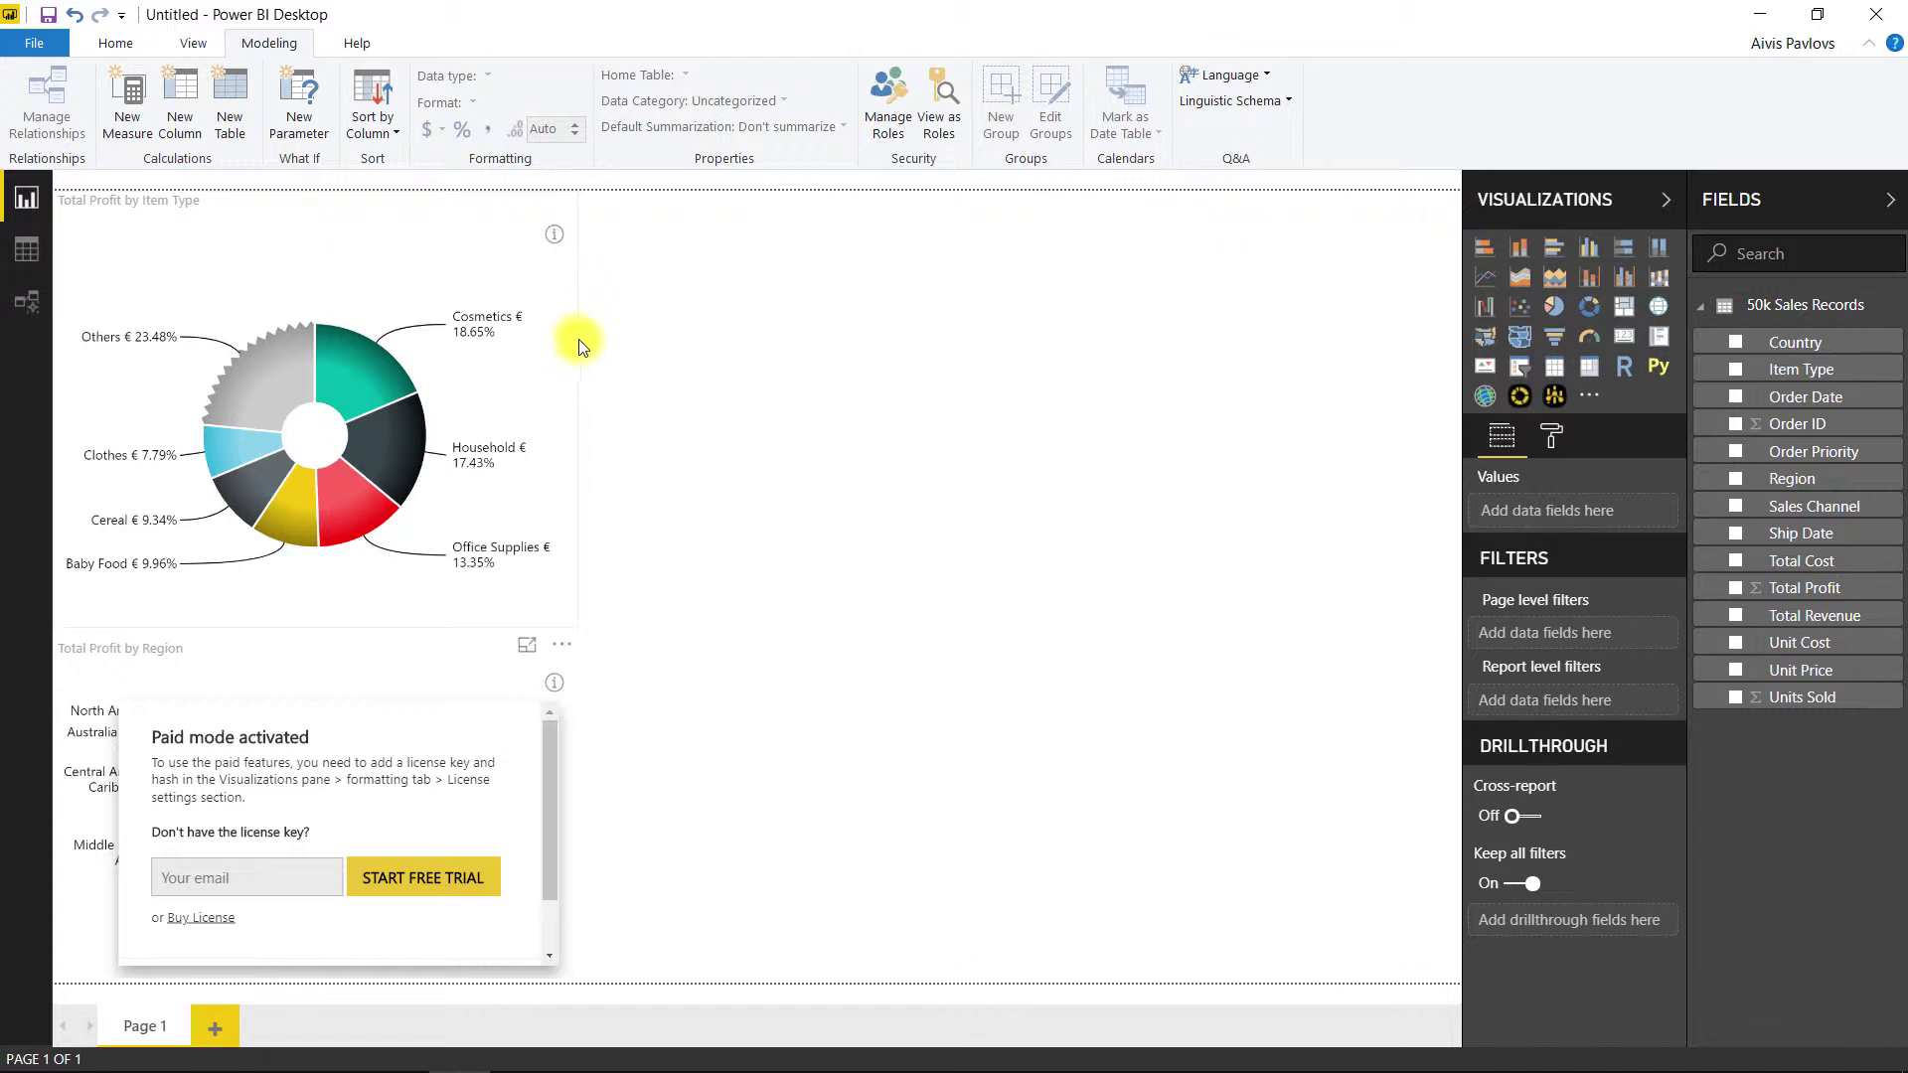
left_click(580, 345)
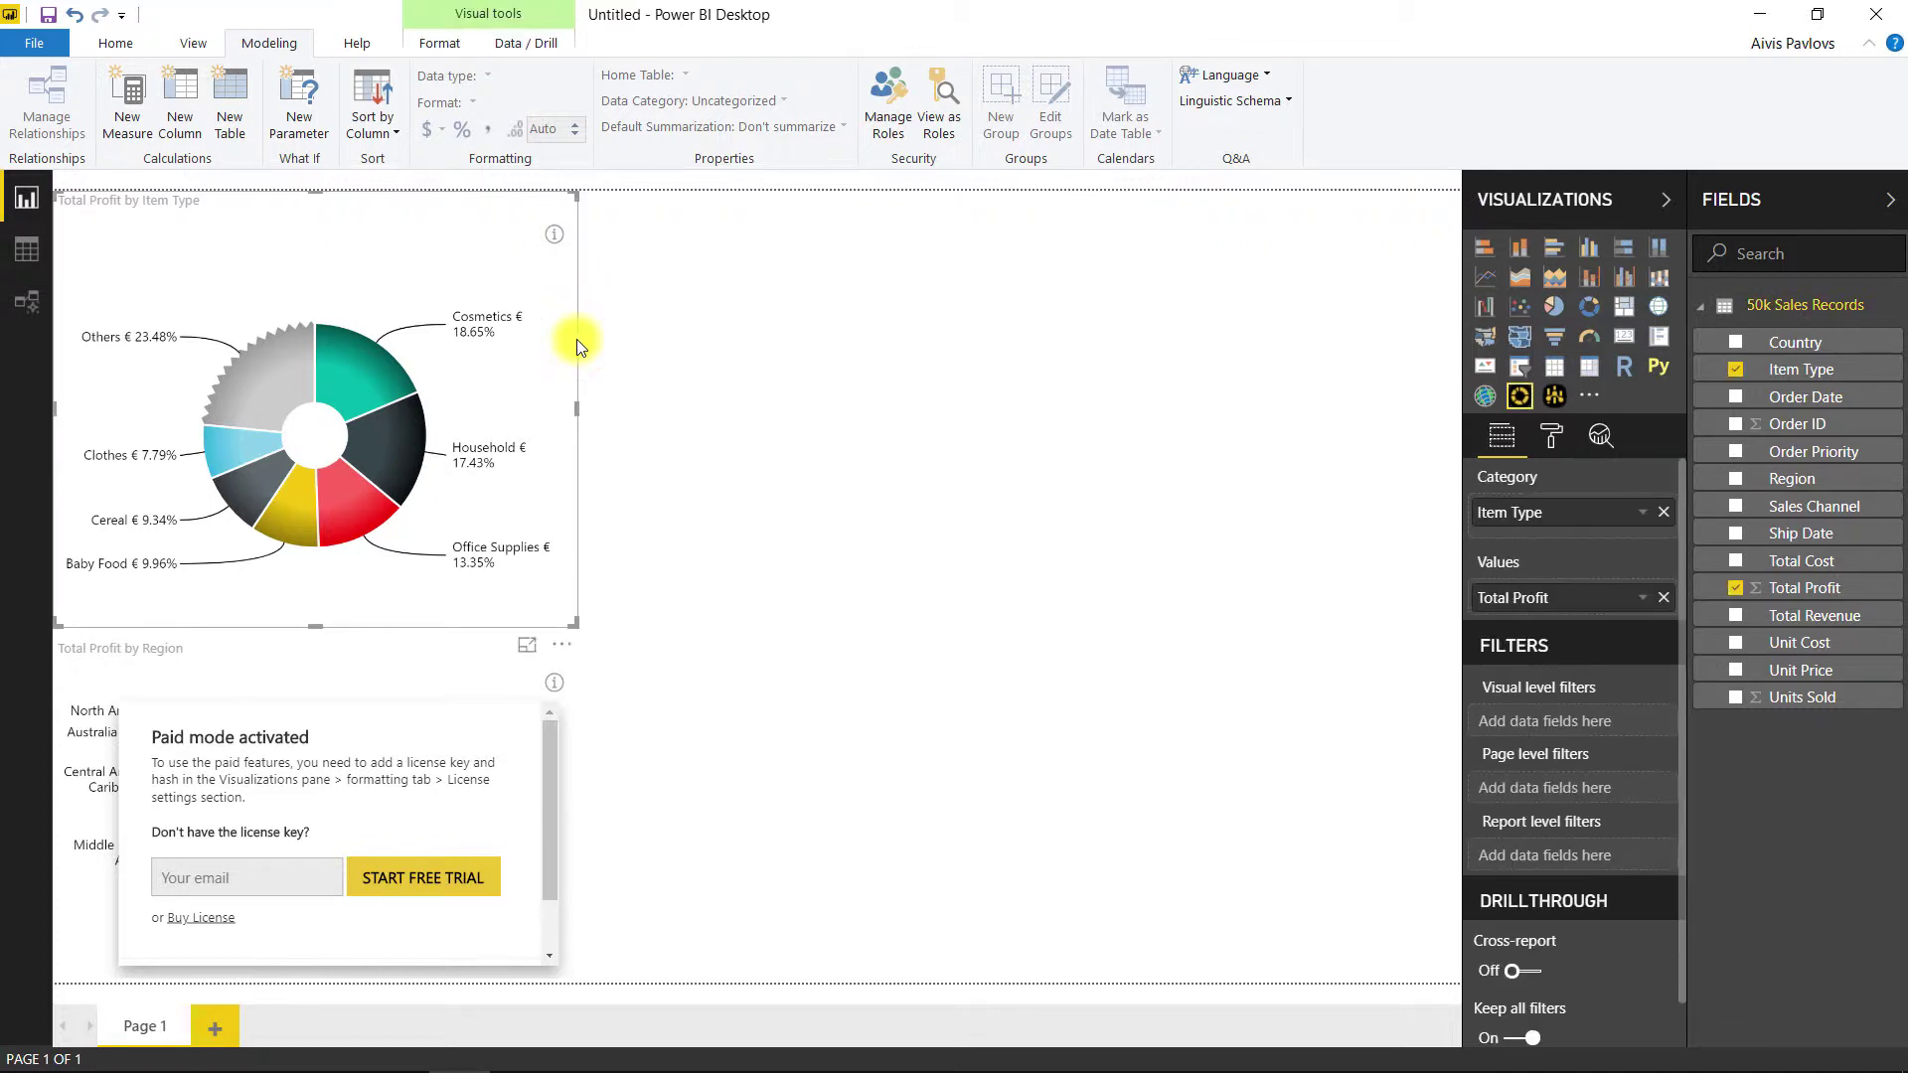
key("ctrl+c")
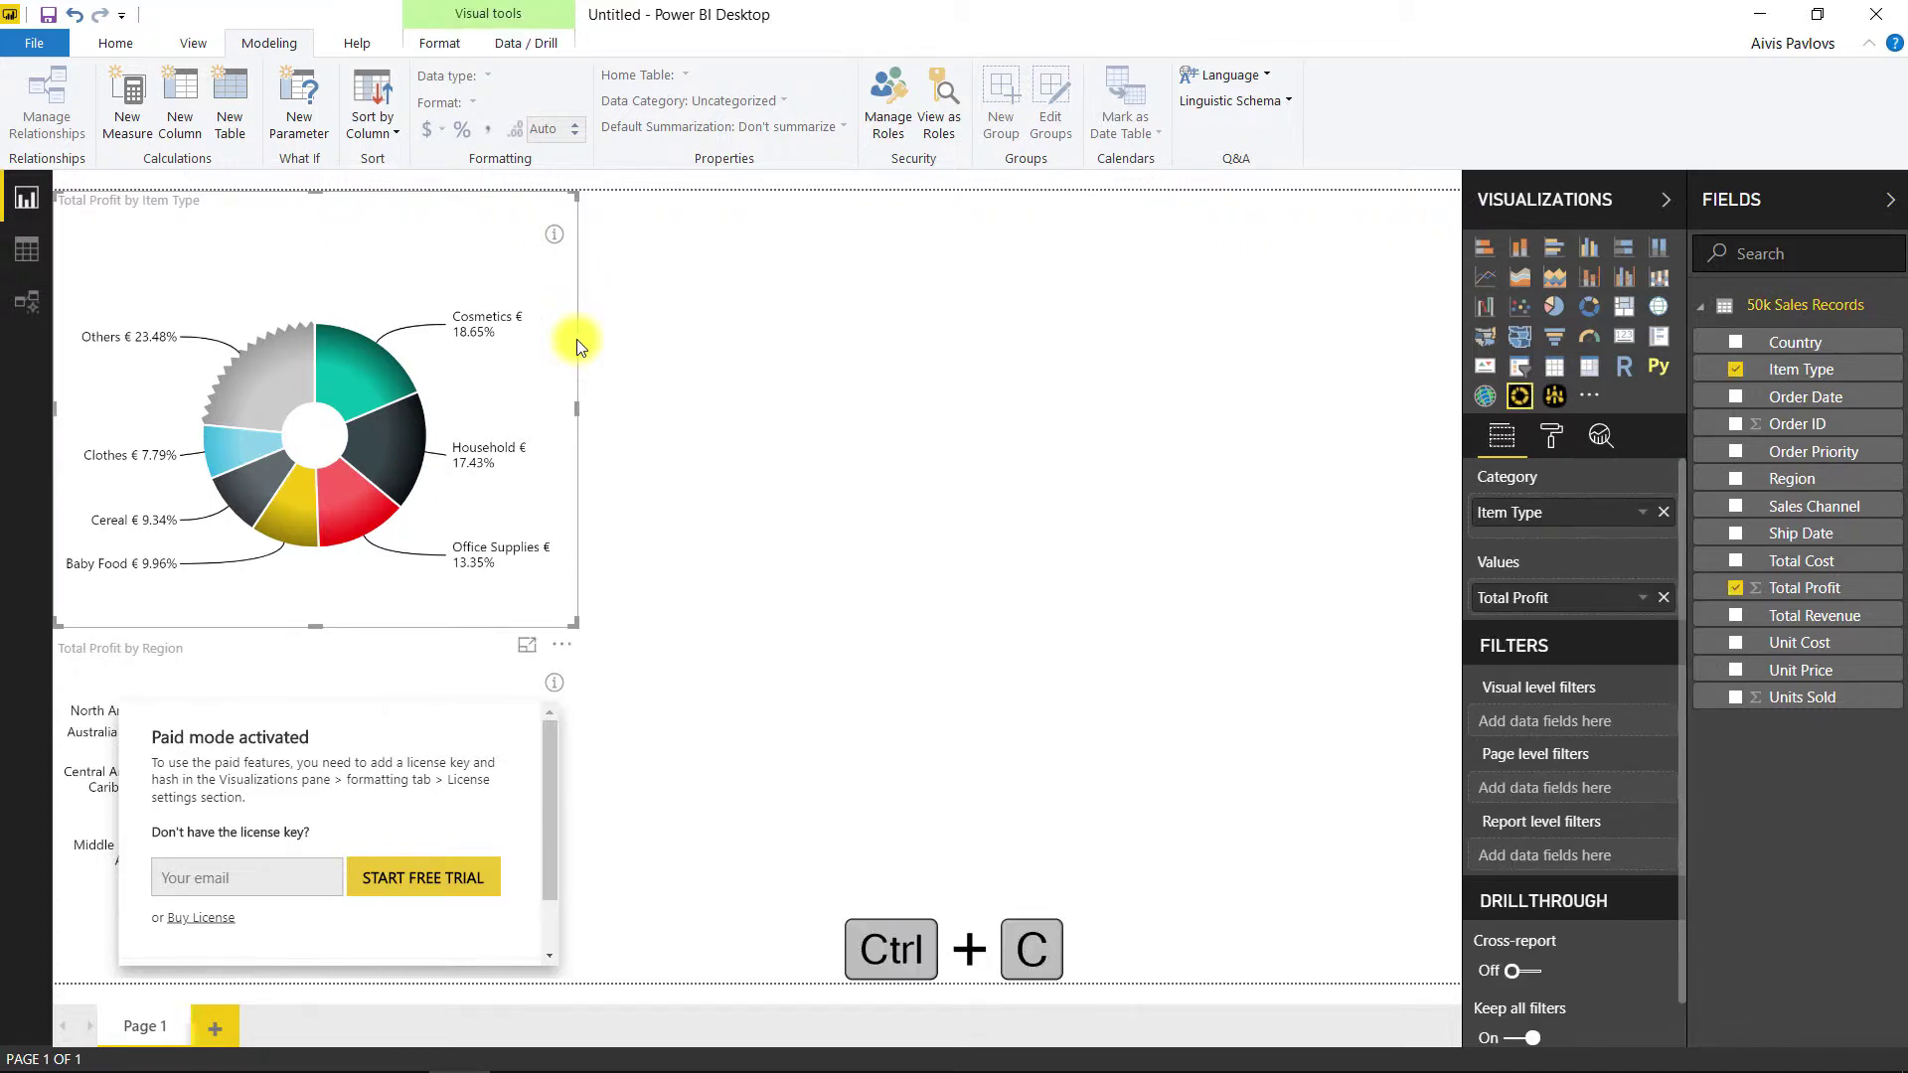
left_click(633, 341)
key("ctrl+v")
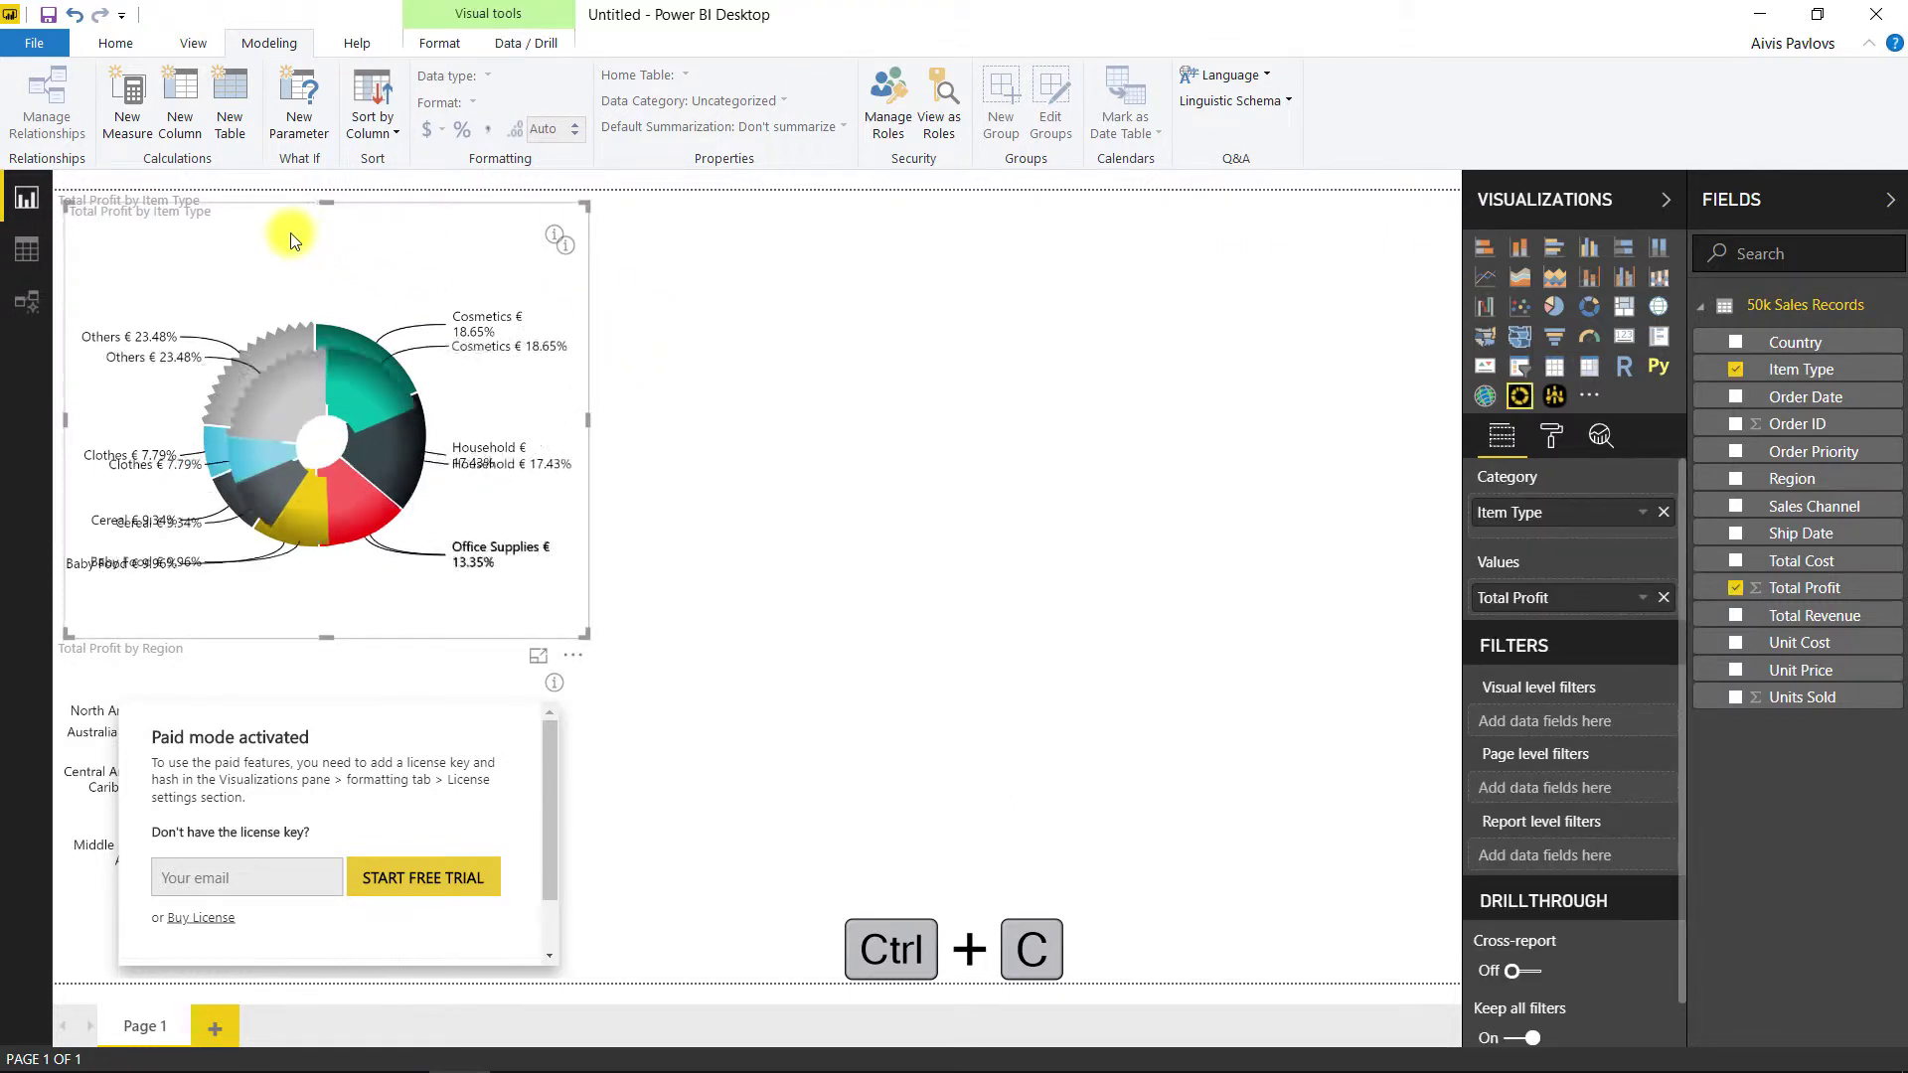
left_click(292, 228)
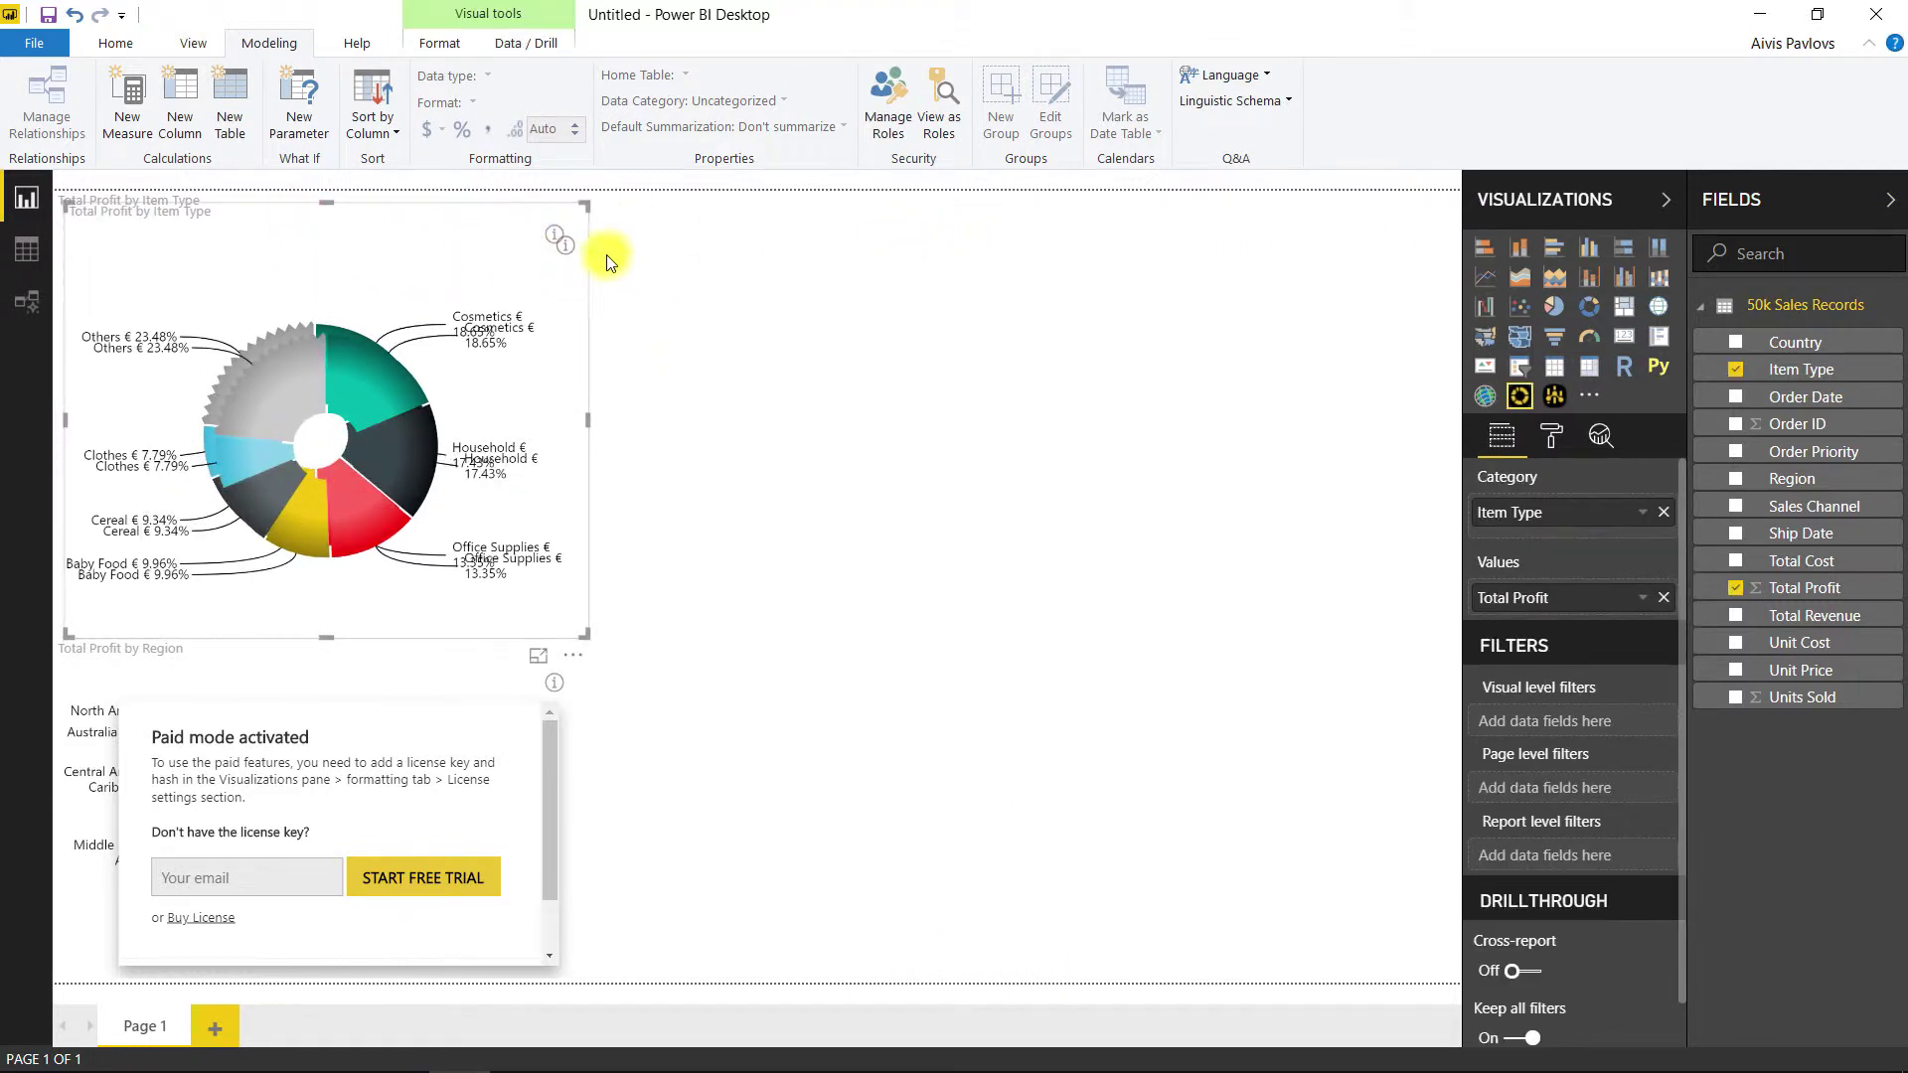
left_click_drag(437, 217, 958, 211)
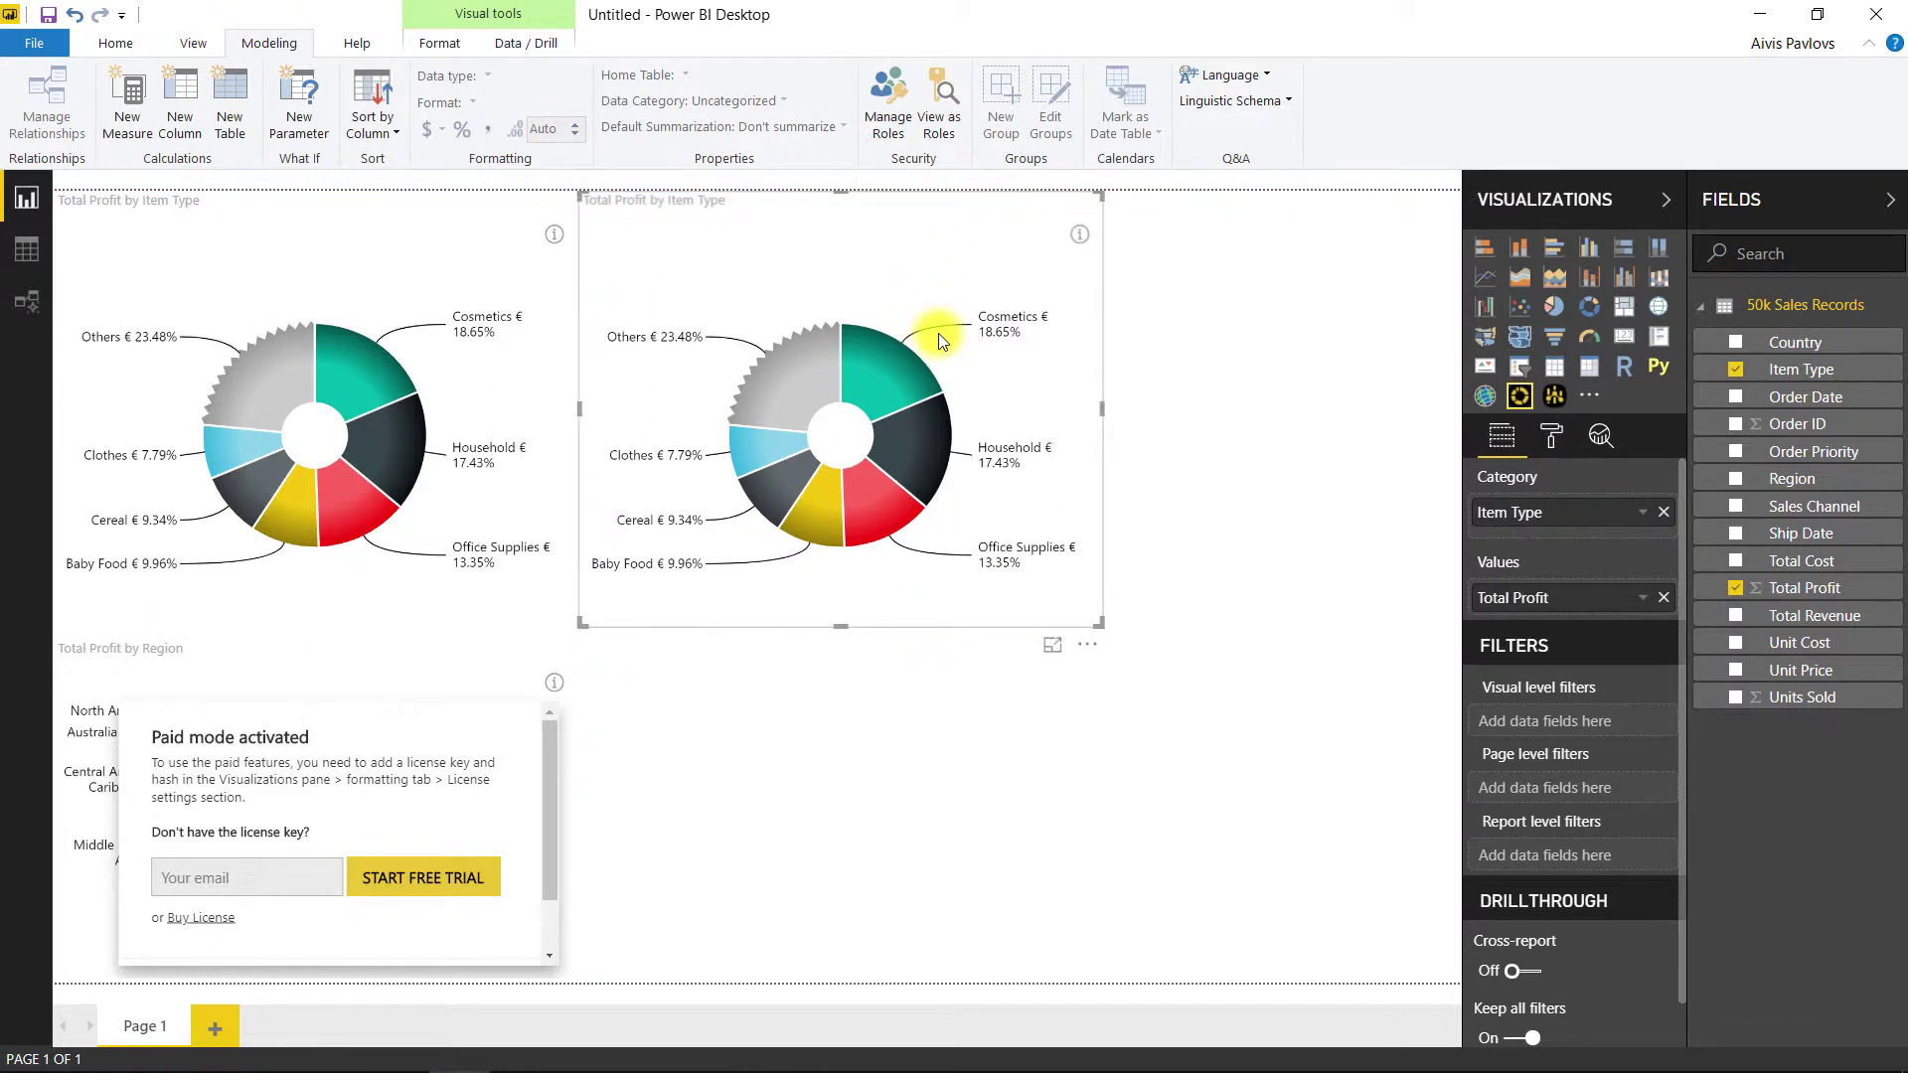
- Check the License Key and License Hash in the duplicated donut's License Settings
left_click(1551, 435)
left_click(1560, 574)
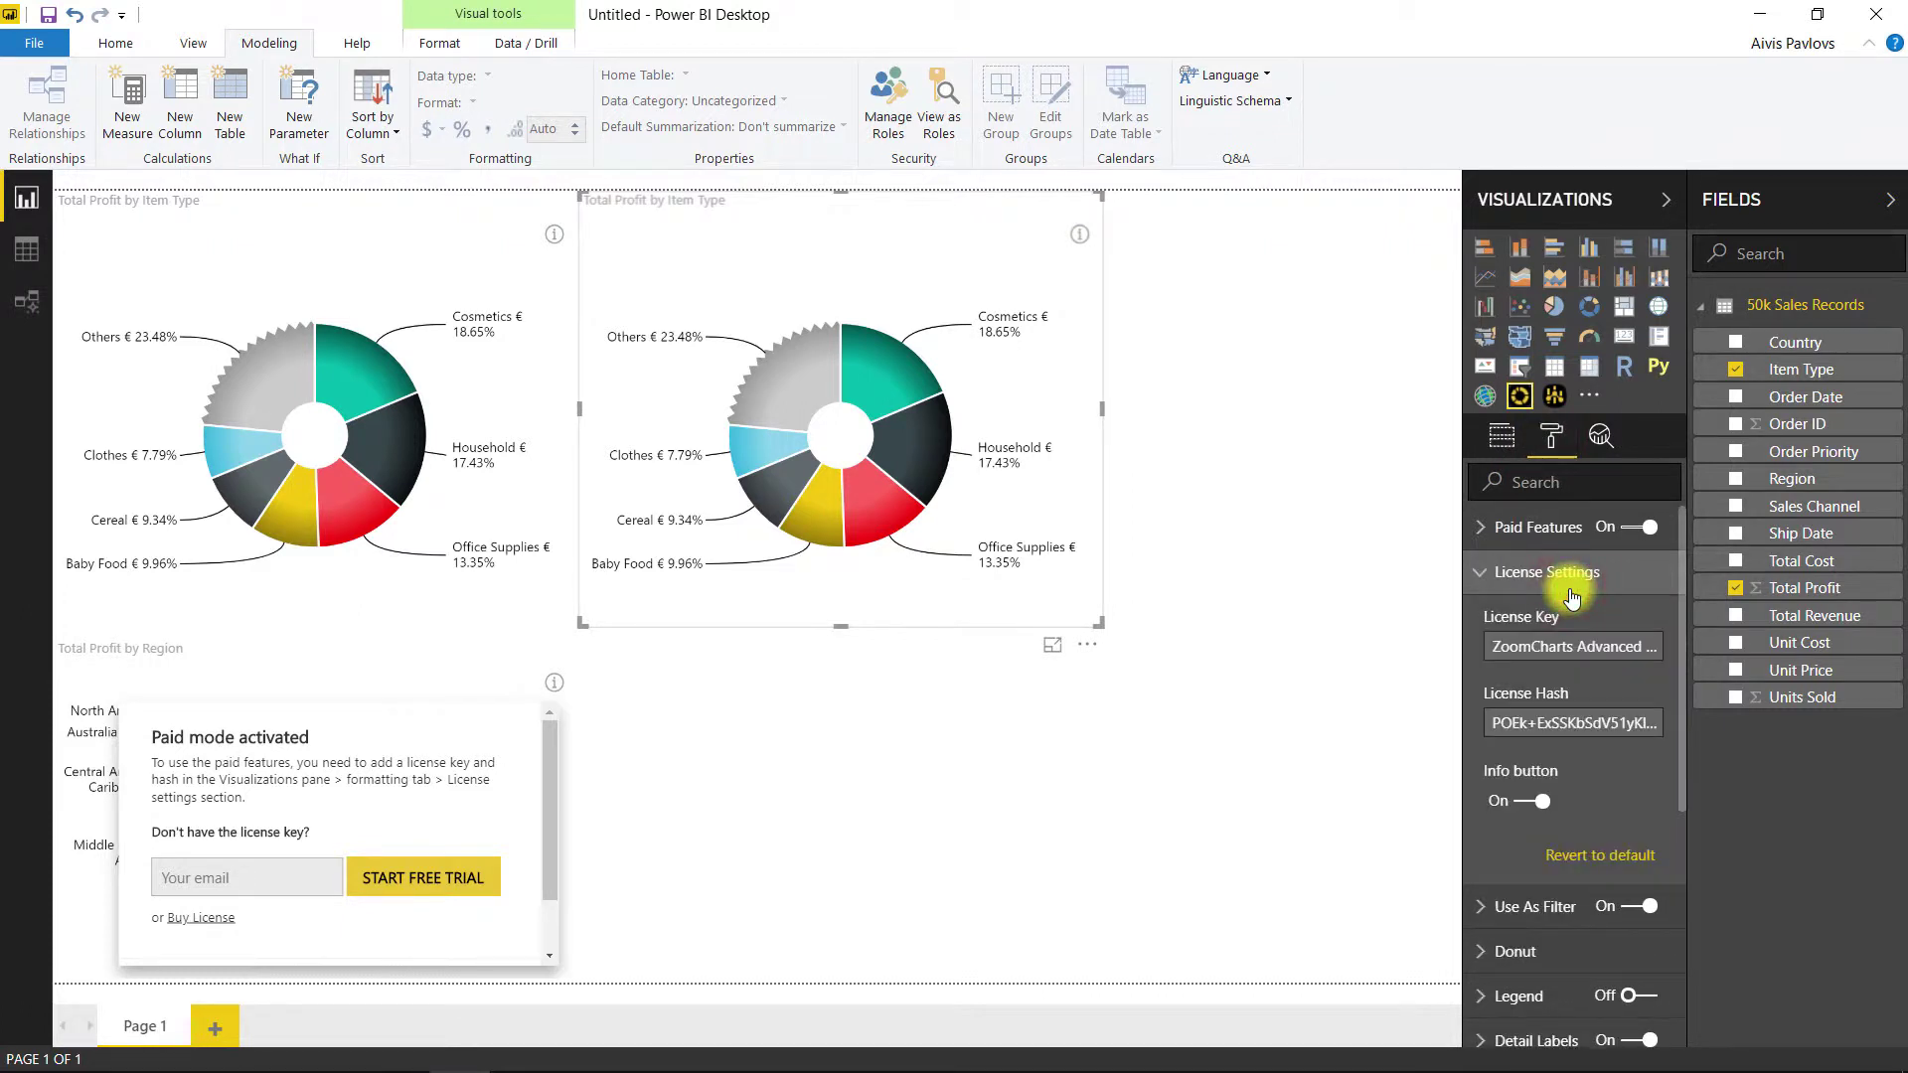
left_click(1513, 574)
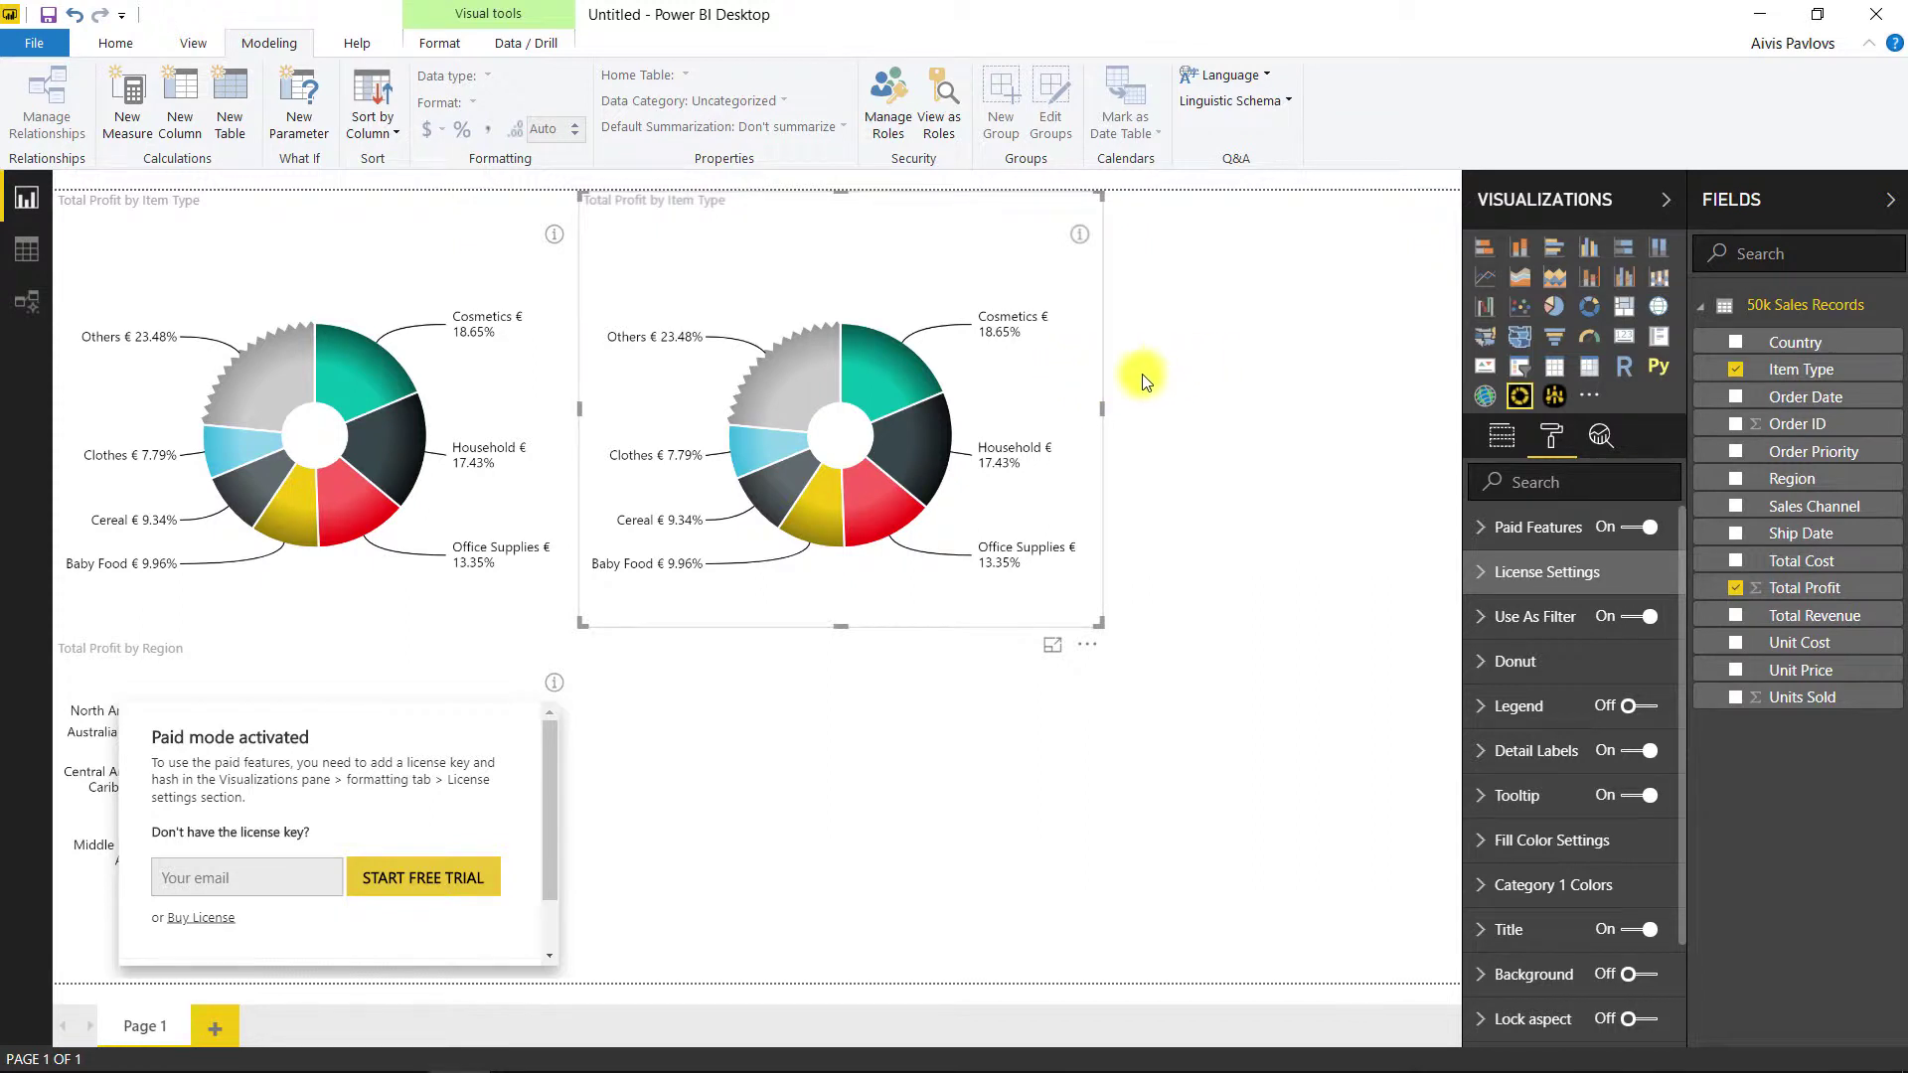
- Convert the duplicated donut into the Advanced Combo visual
left_click(1053, 385)
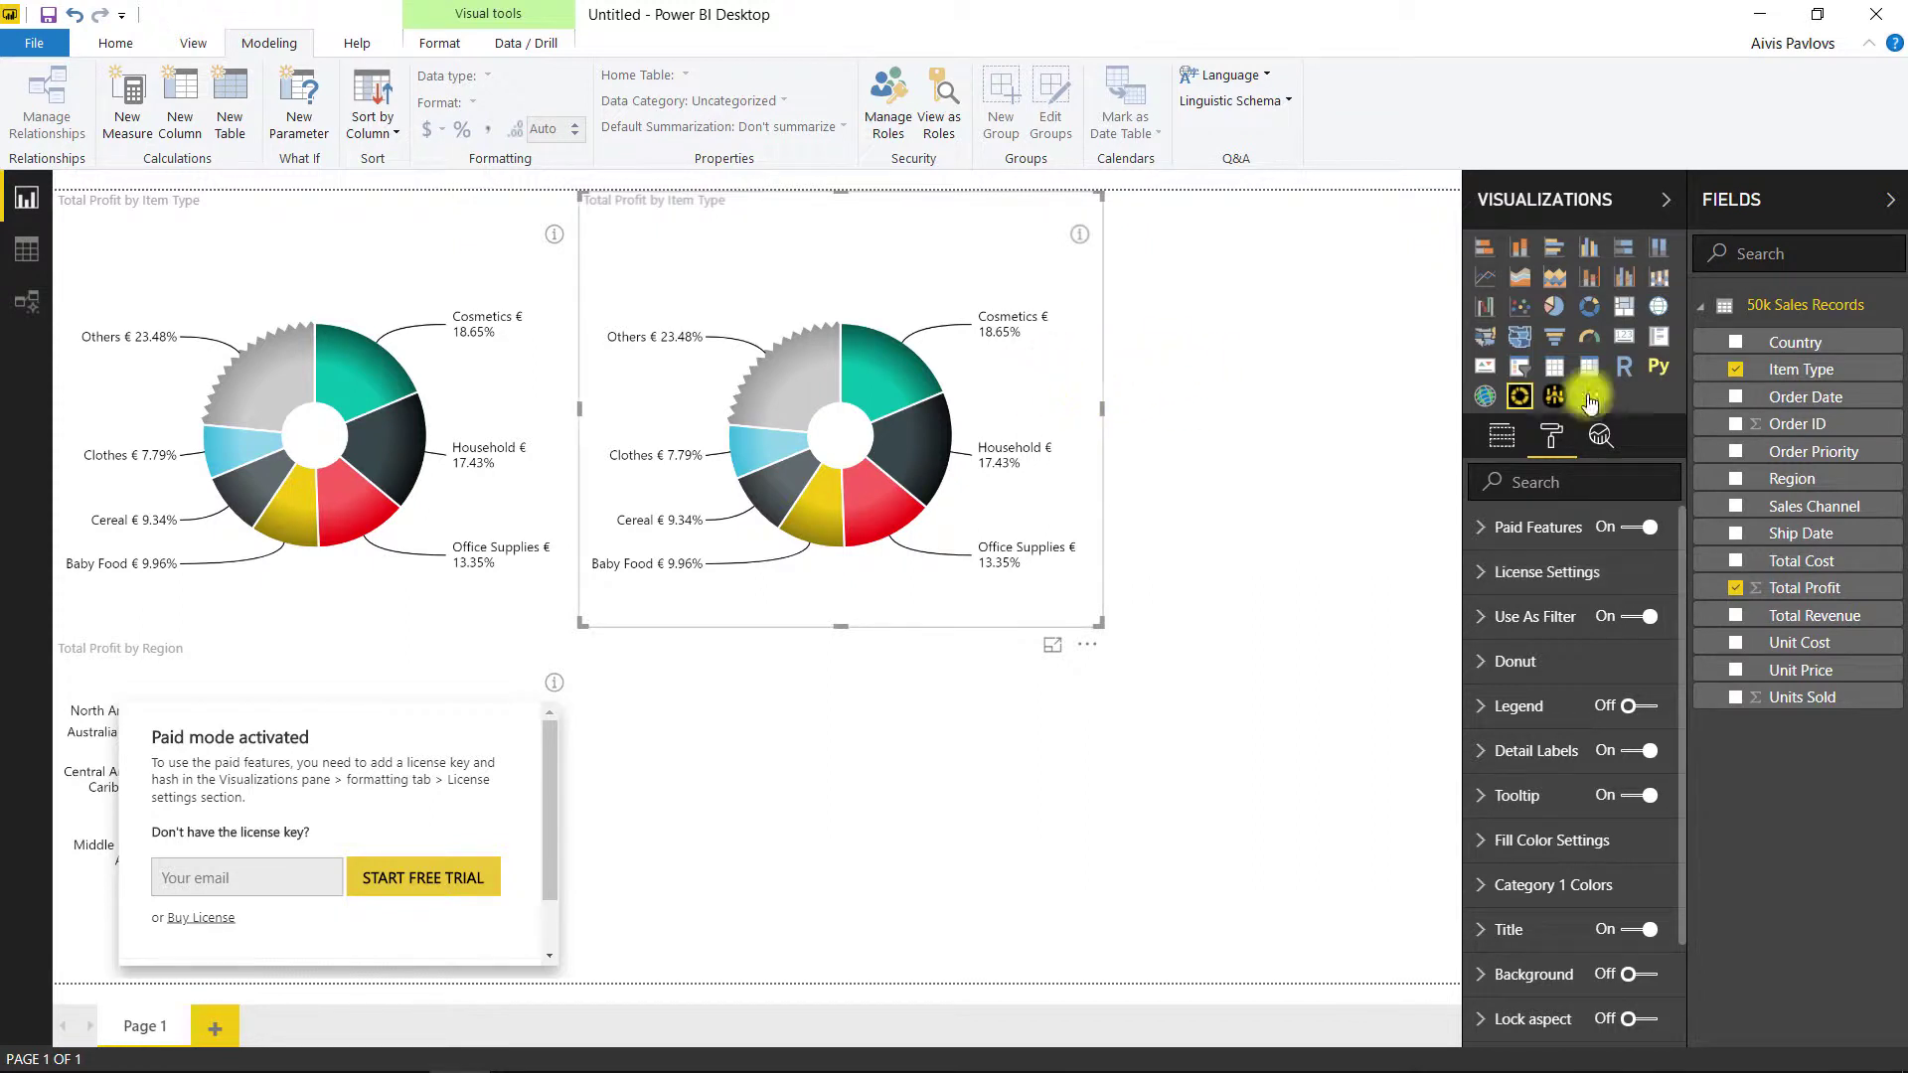
left_click(1551, 402)
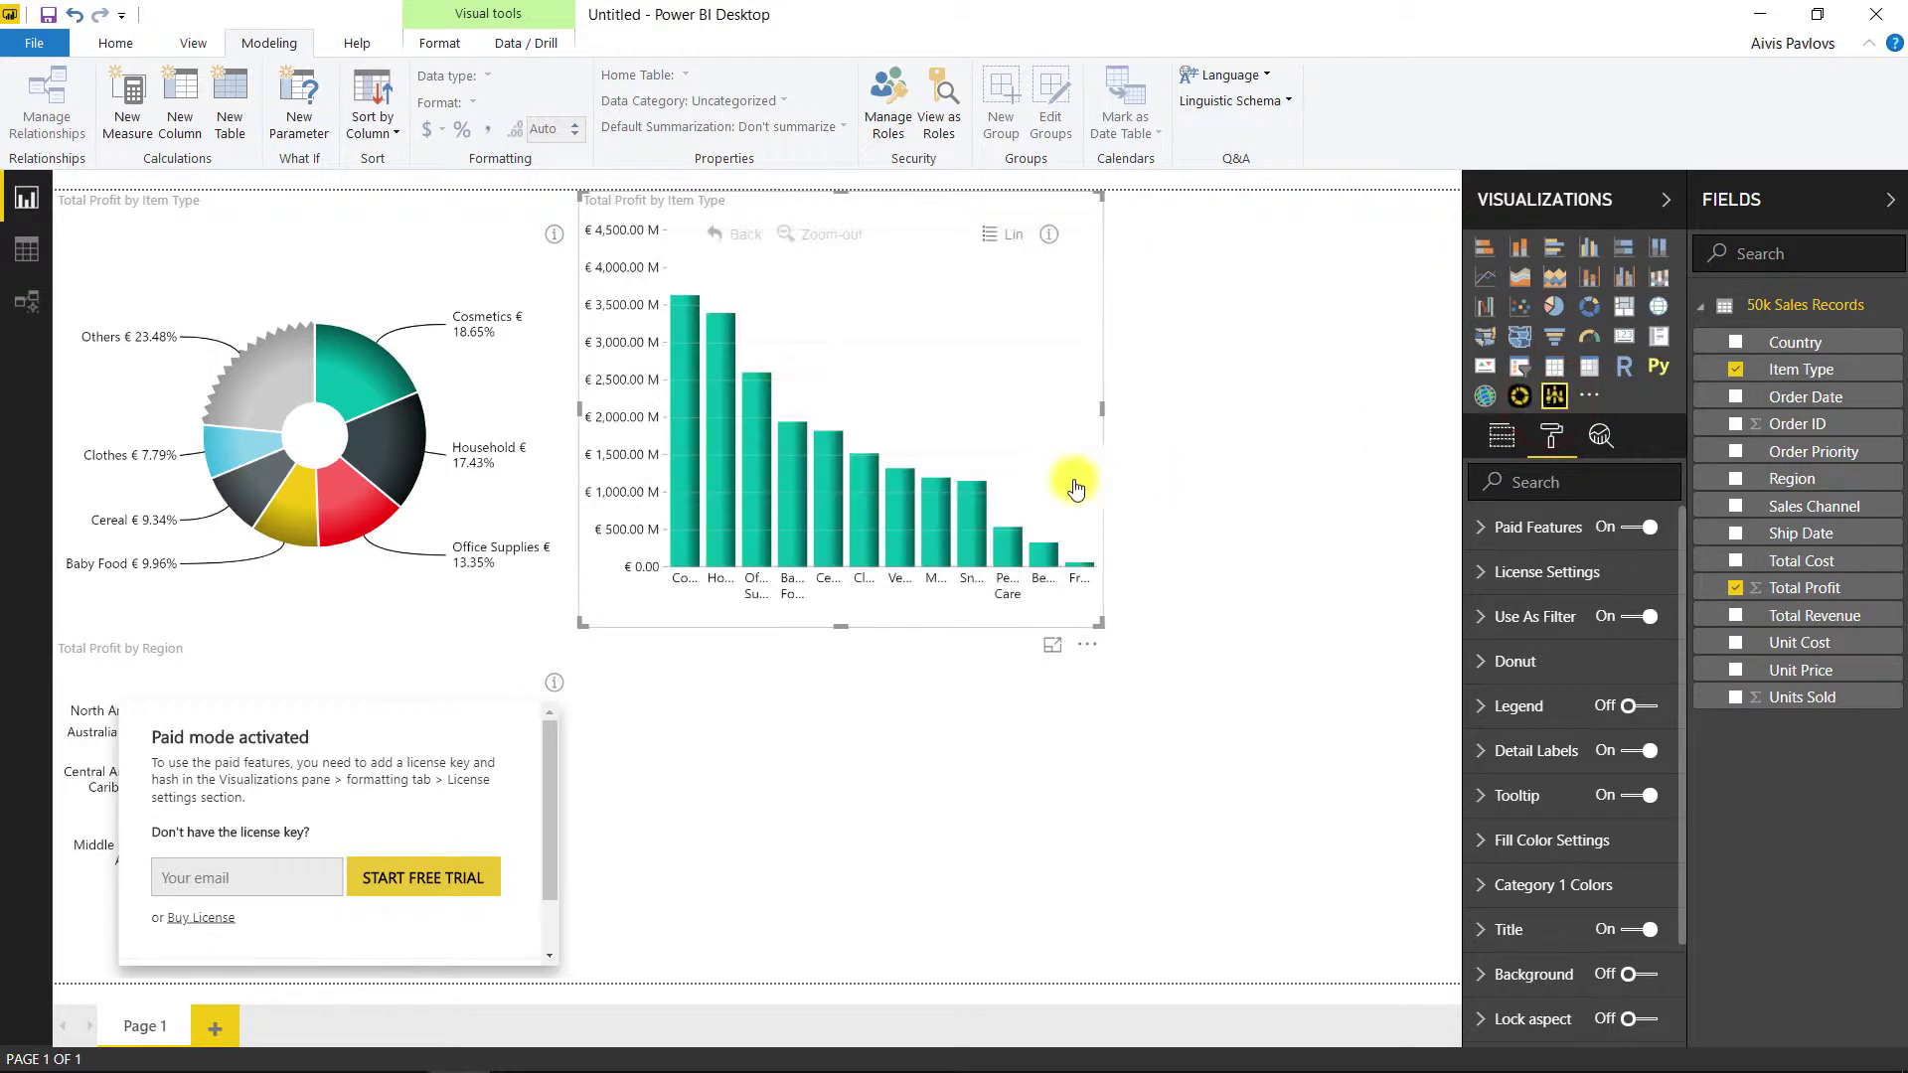
- Check the License Key and License Hash in the Advanced Combo visual's License Settings, then deselect the visual
left_click(1556, 572)
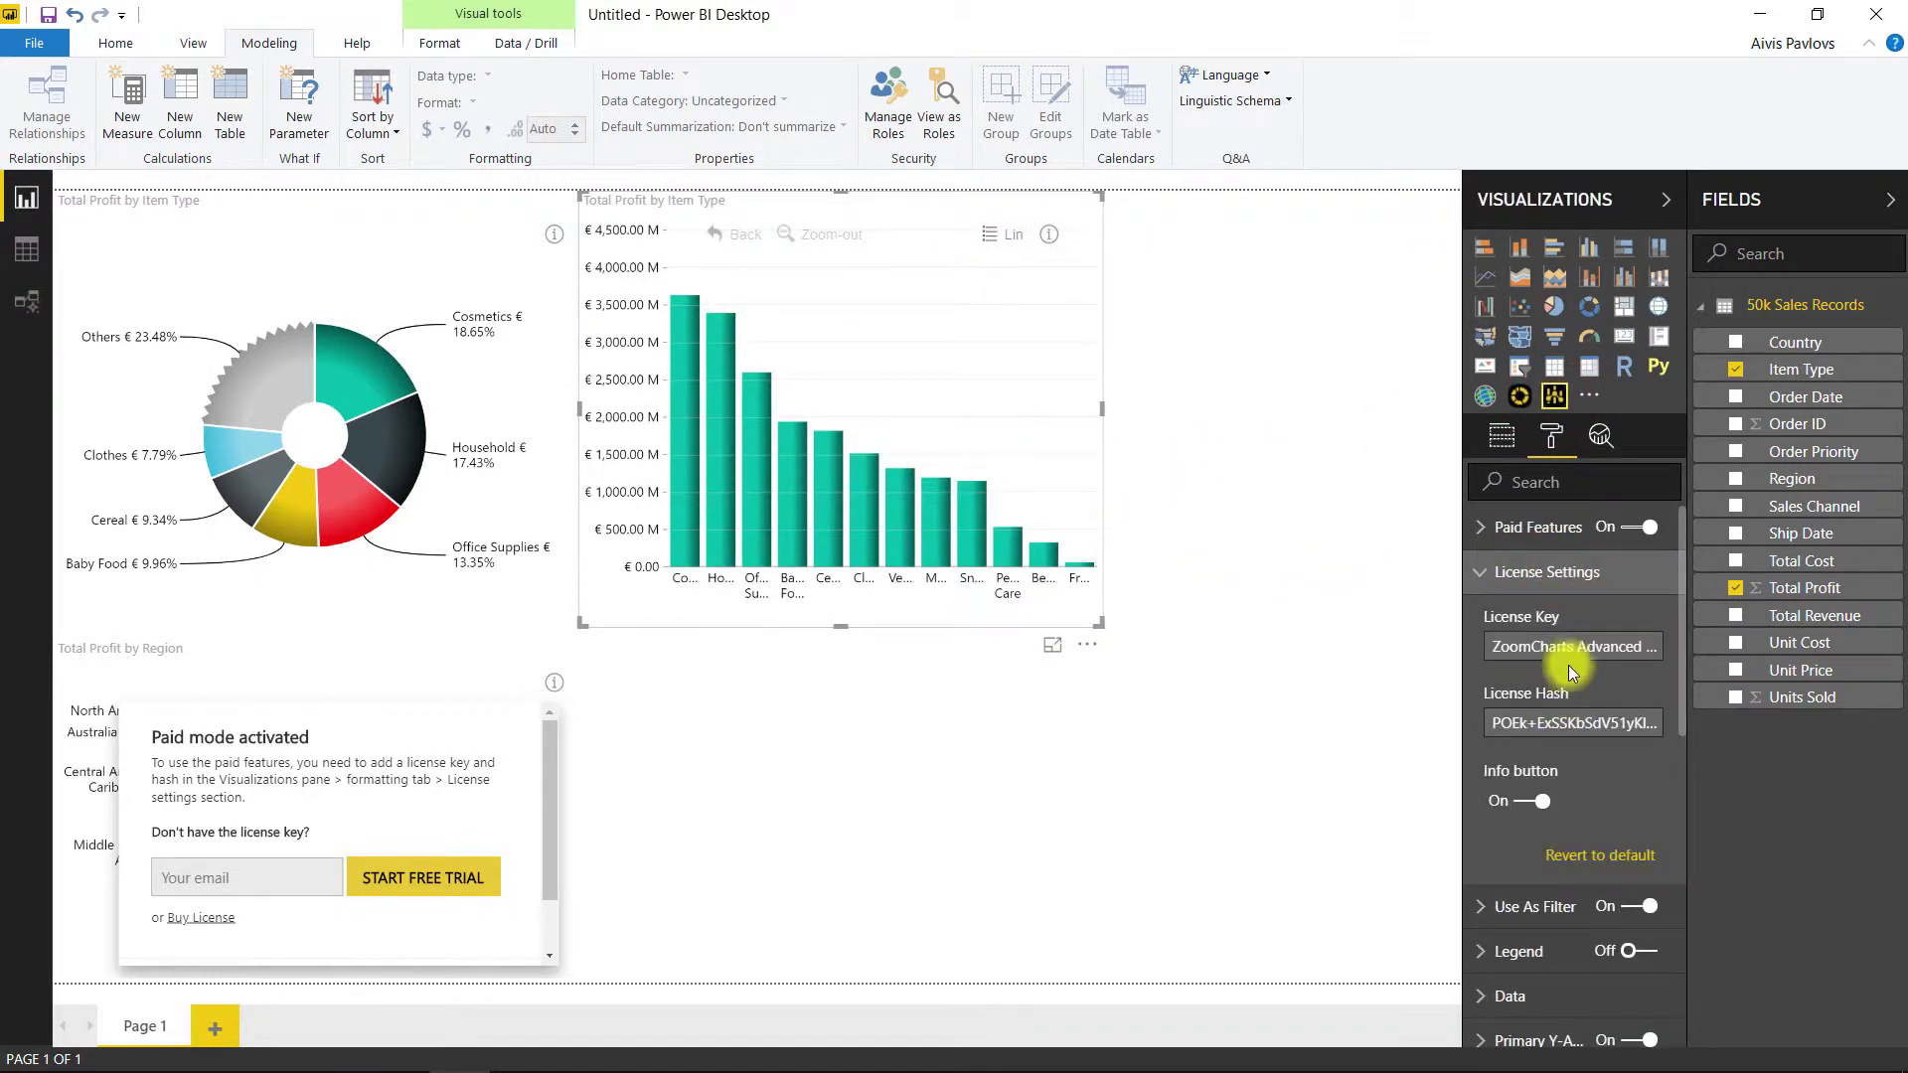
left_click(1530, 572)
left_click(962, 735)
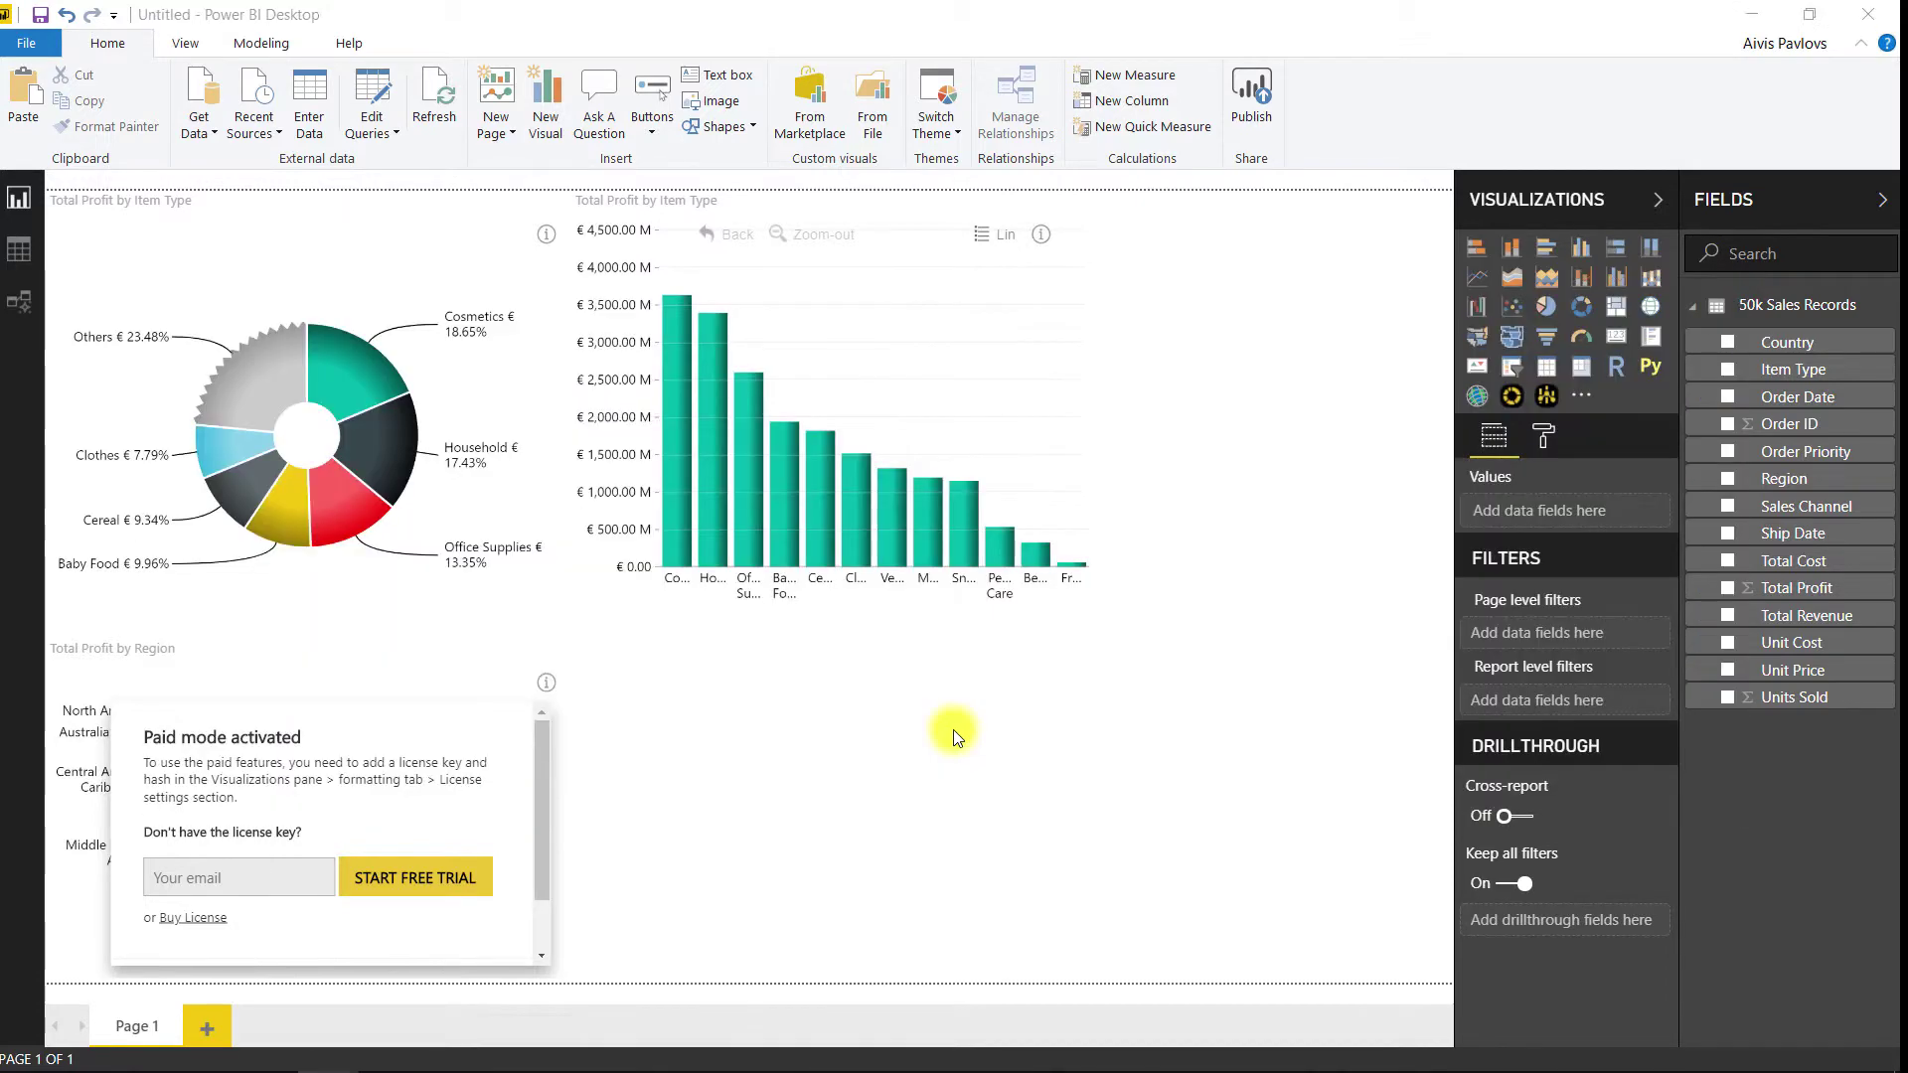
- Switch to the ZoomCharts account page in the browser and download the license theme file from zoomcharts.com/en/account/dashboard/pbi/download?theme
key("alt+Tab")
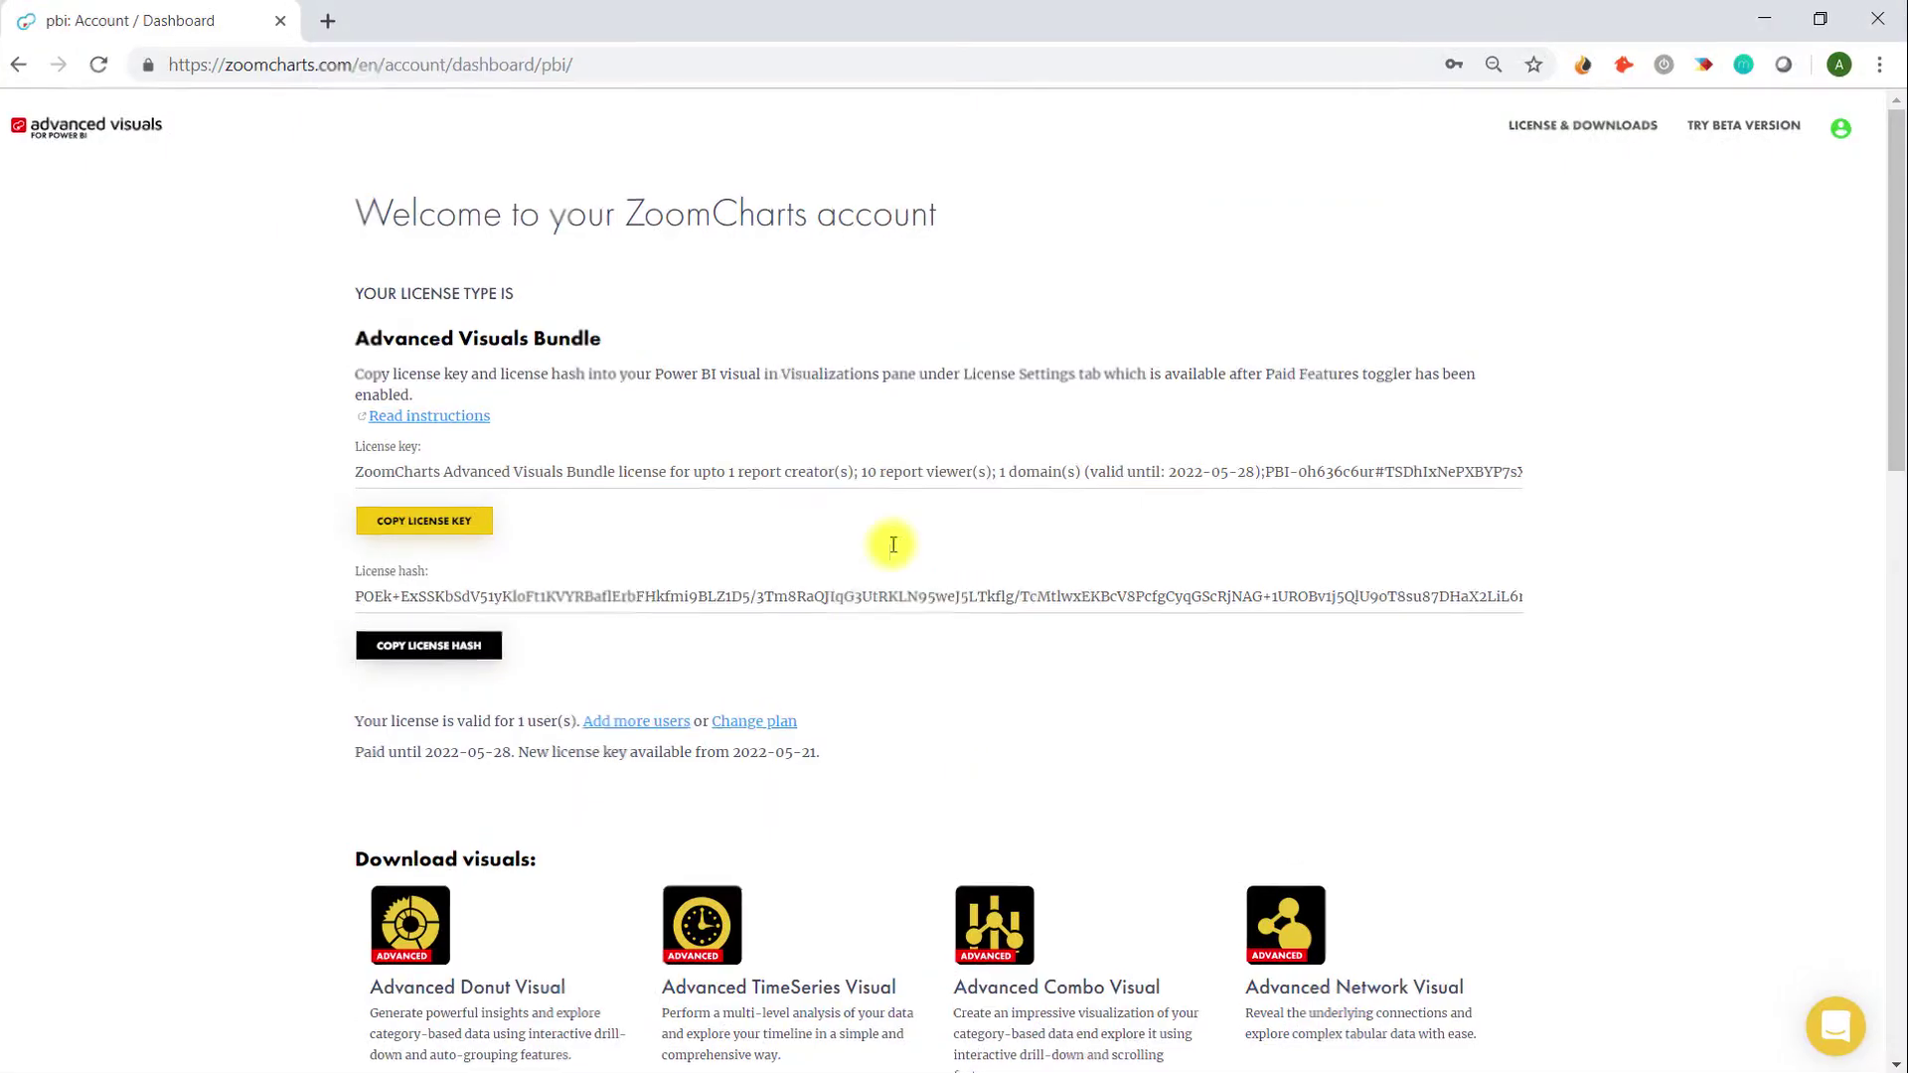
left_click(983, 147)
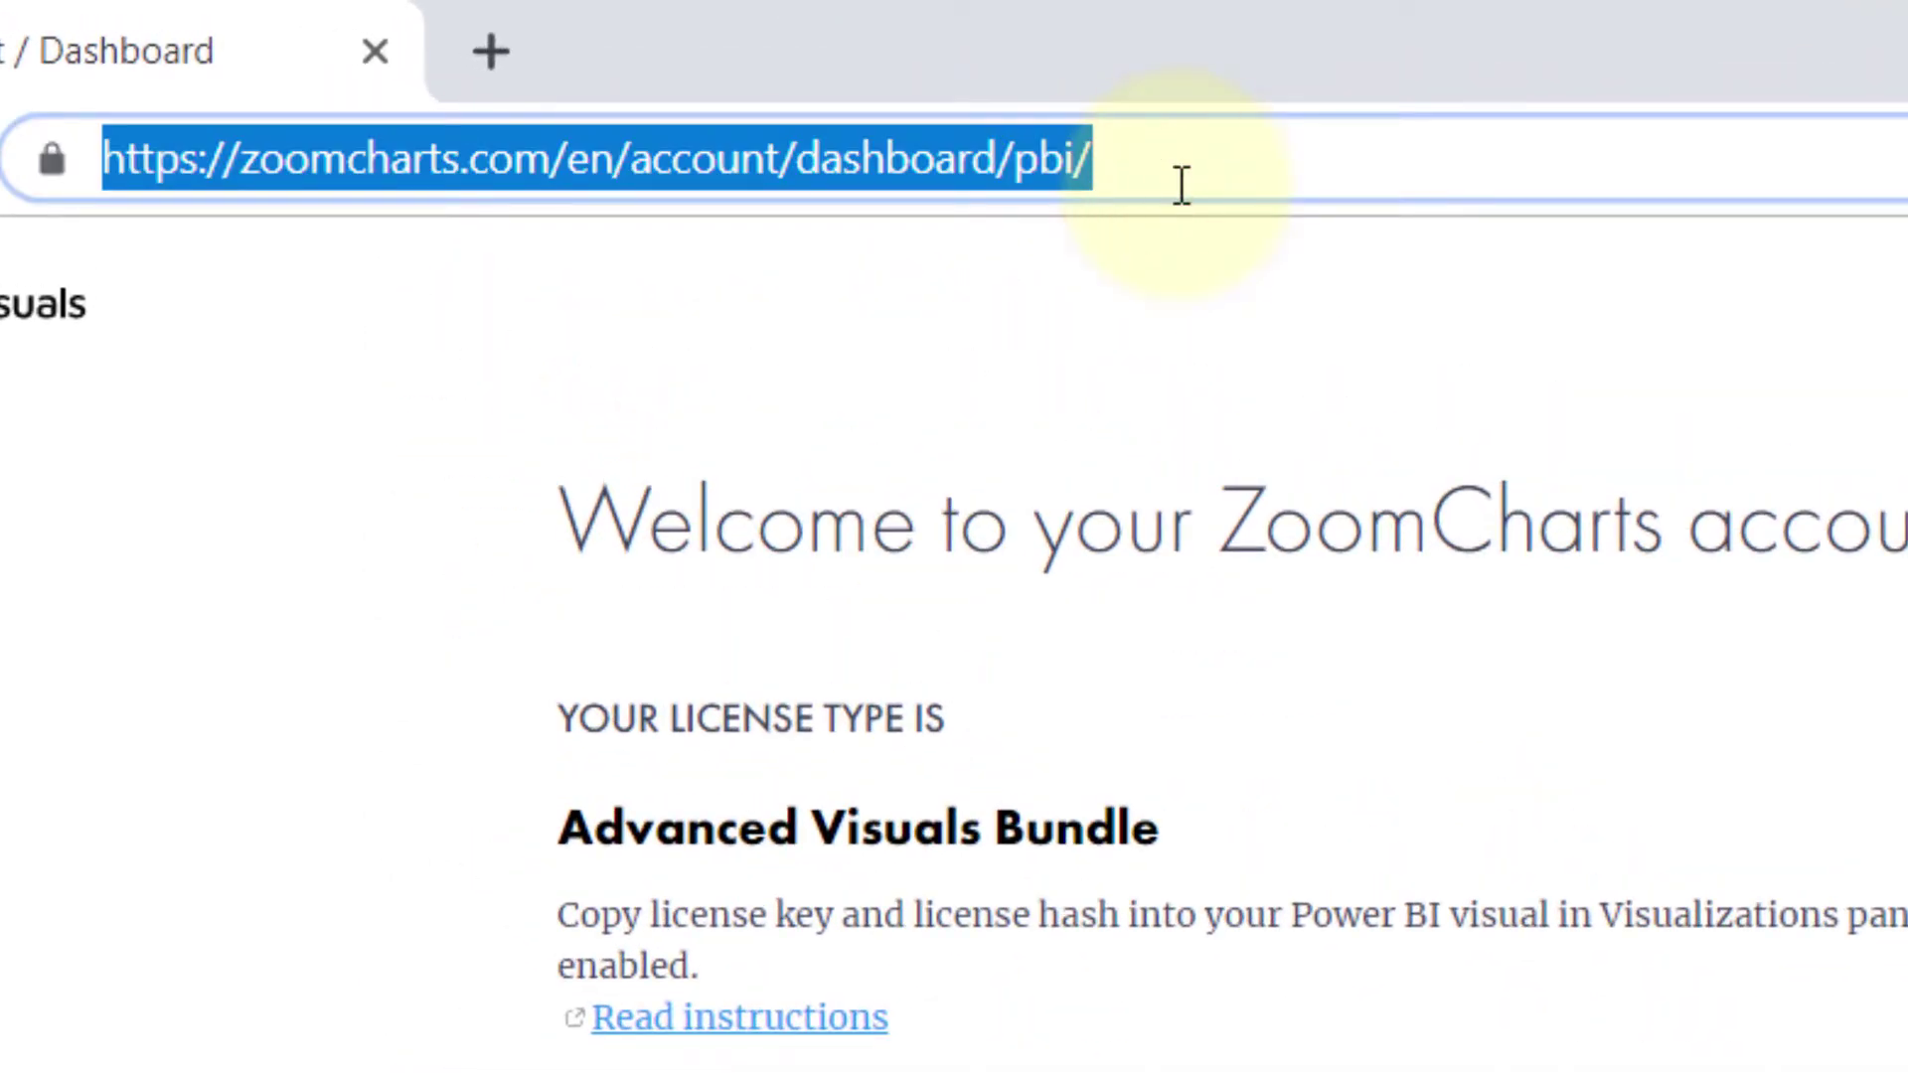
left_click(986, 147)
type("do")
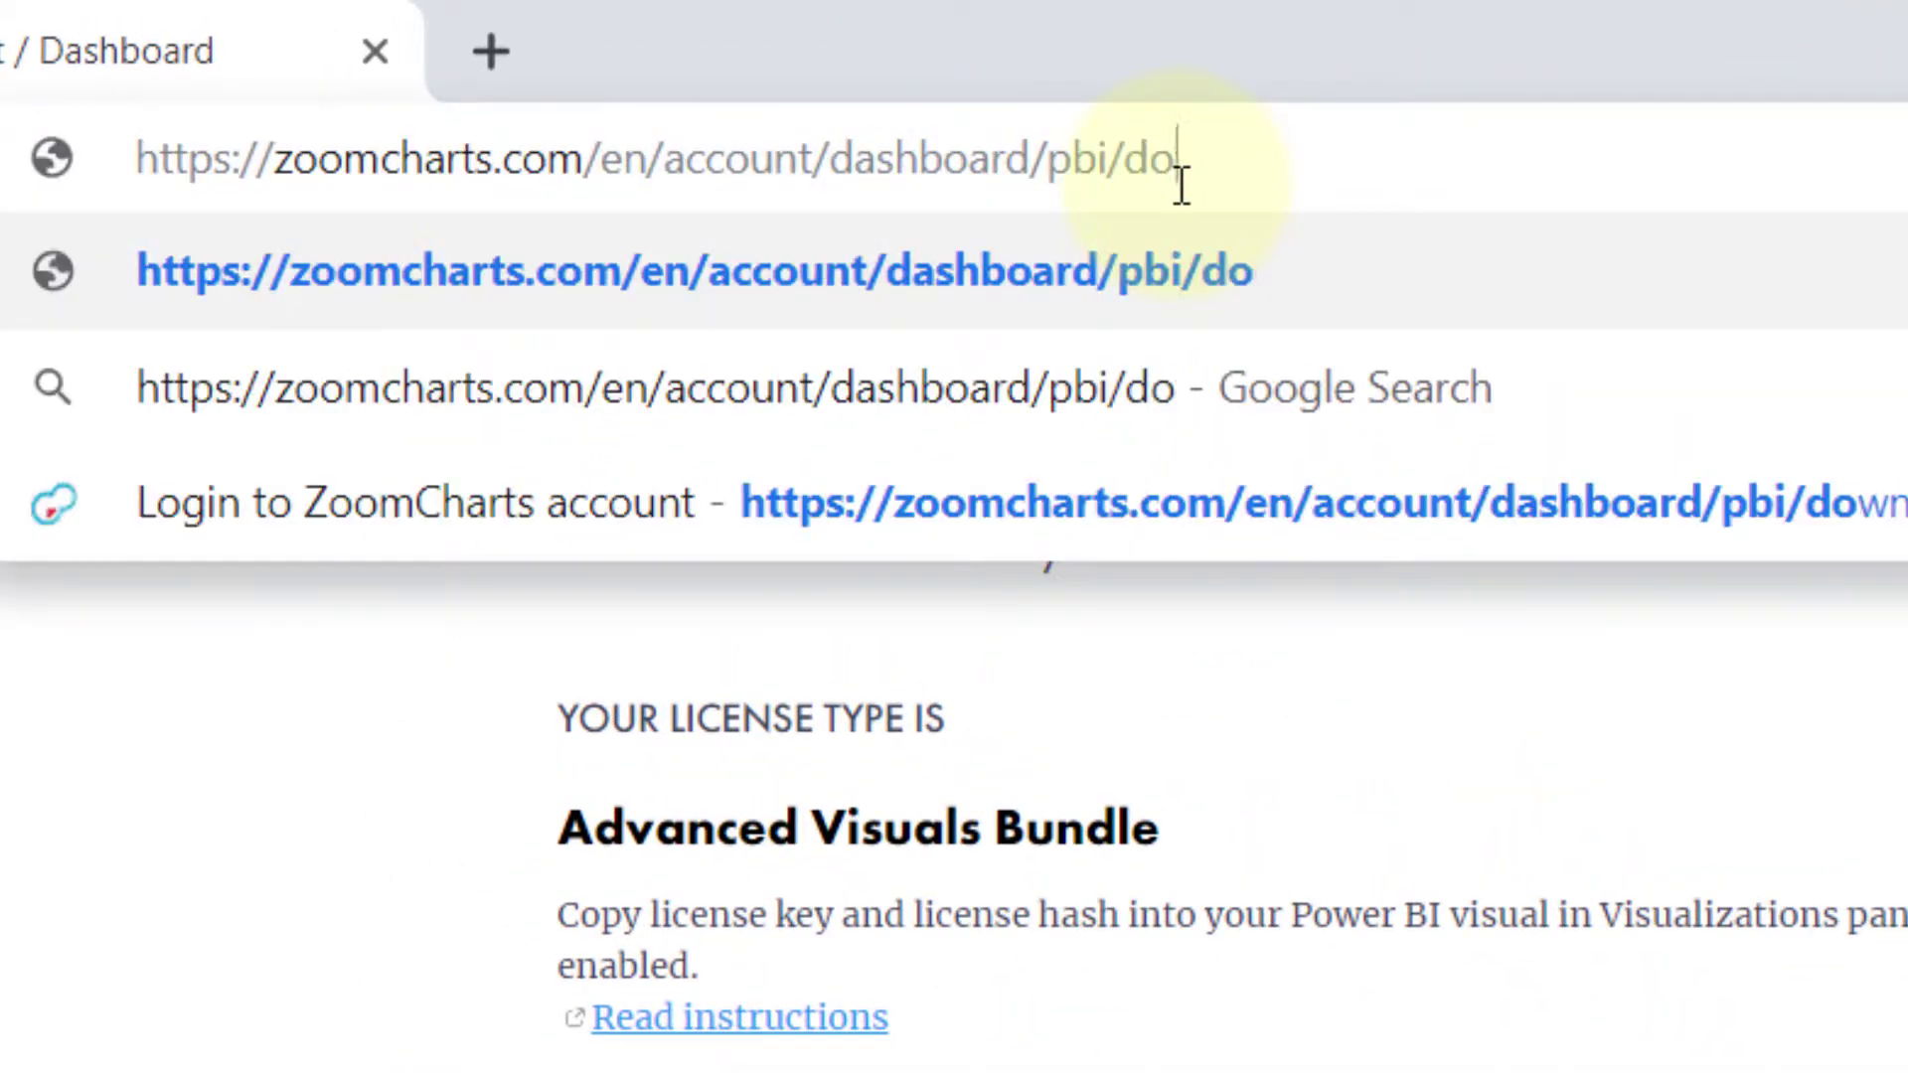
type("wnload?")
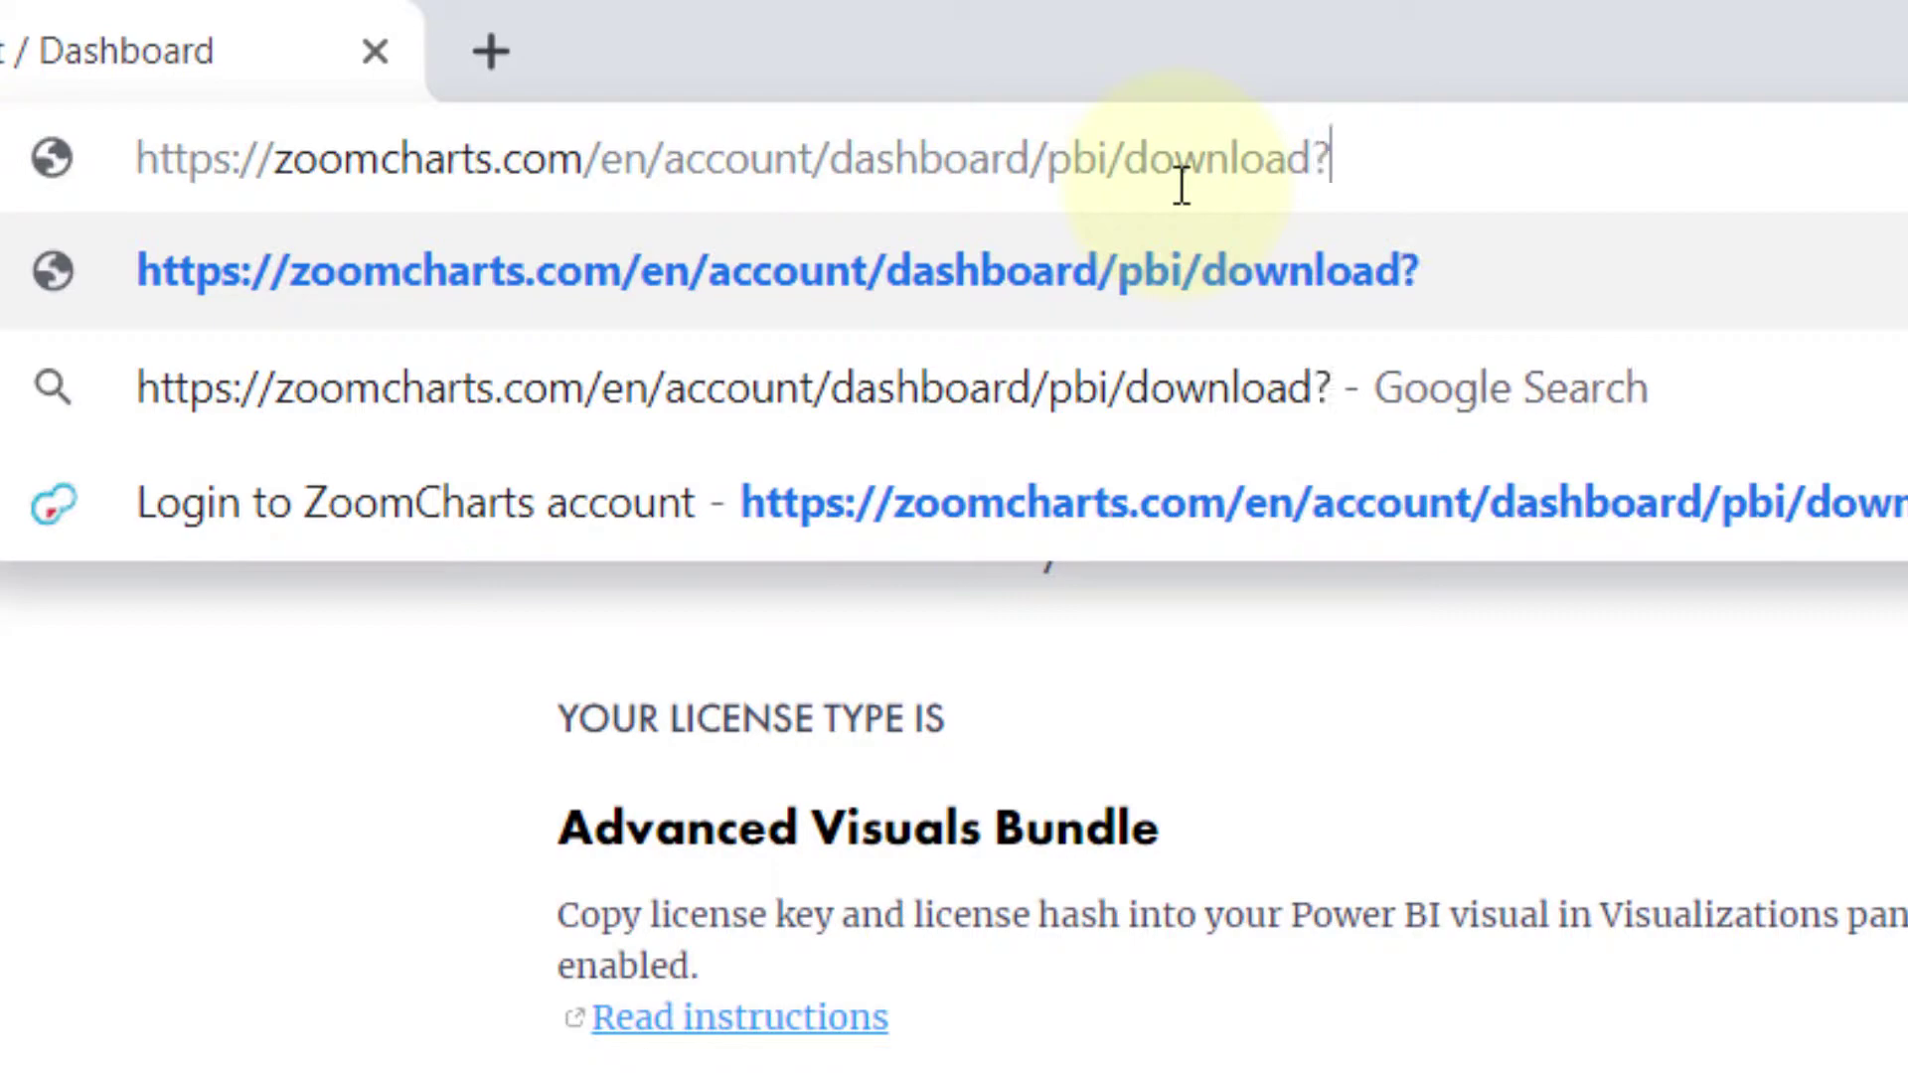
type("theme")
key("Return")
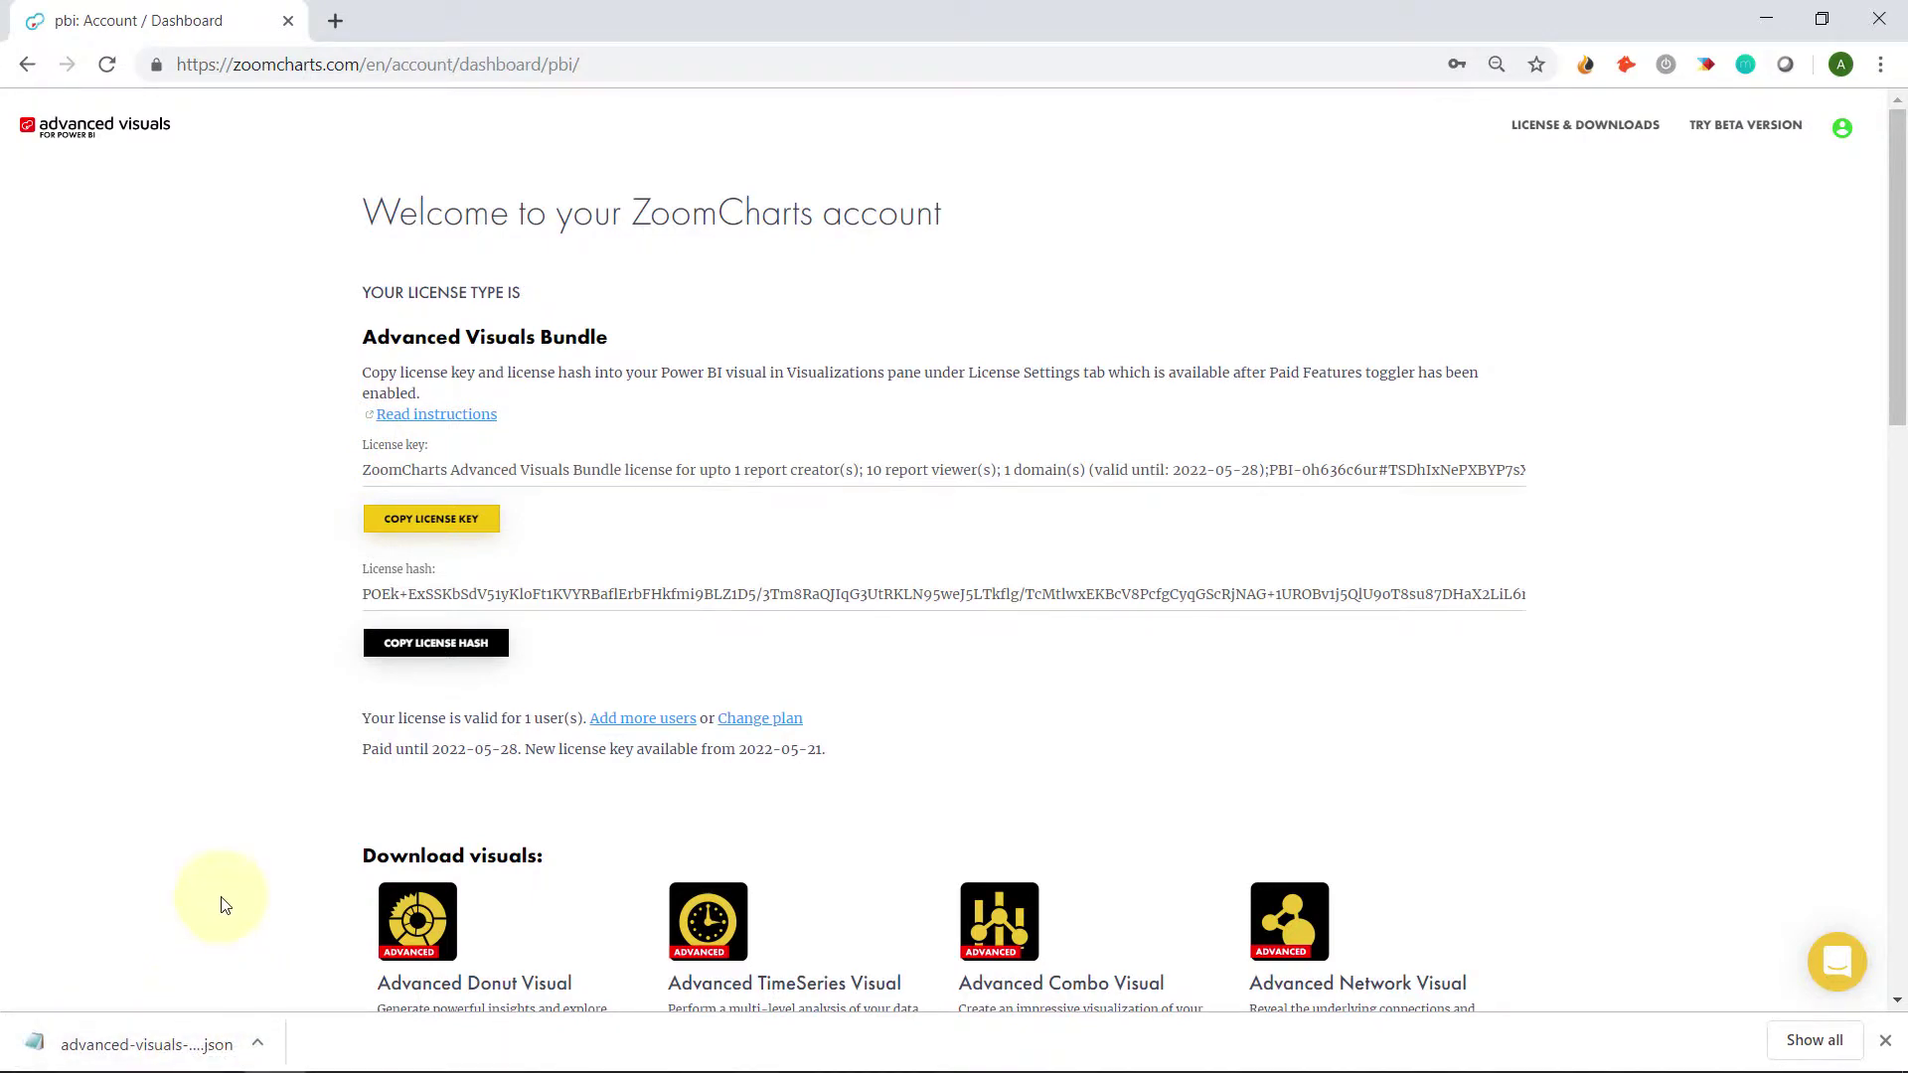
- Return to Power BI Desktop and import the report theme advanced-visuals-theme-with-license-key (1) from the Downloads folder
key("alt+Tab")
key("alt+Tab")
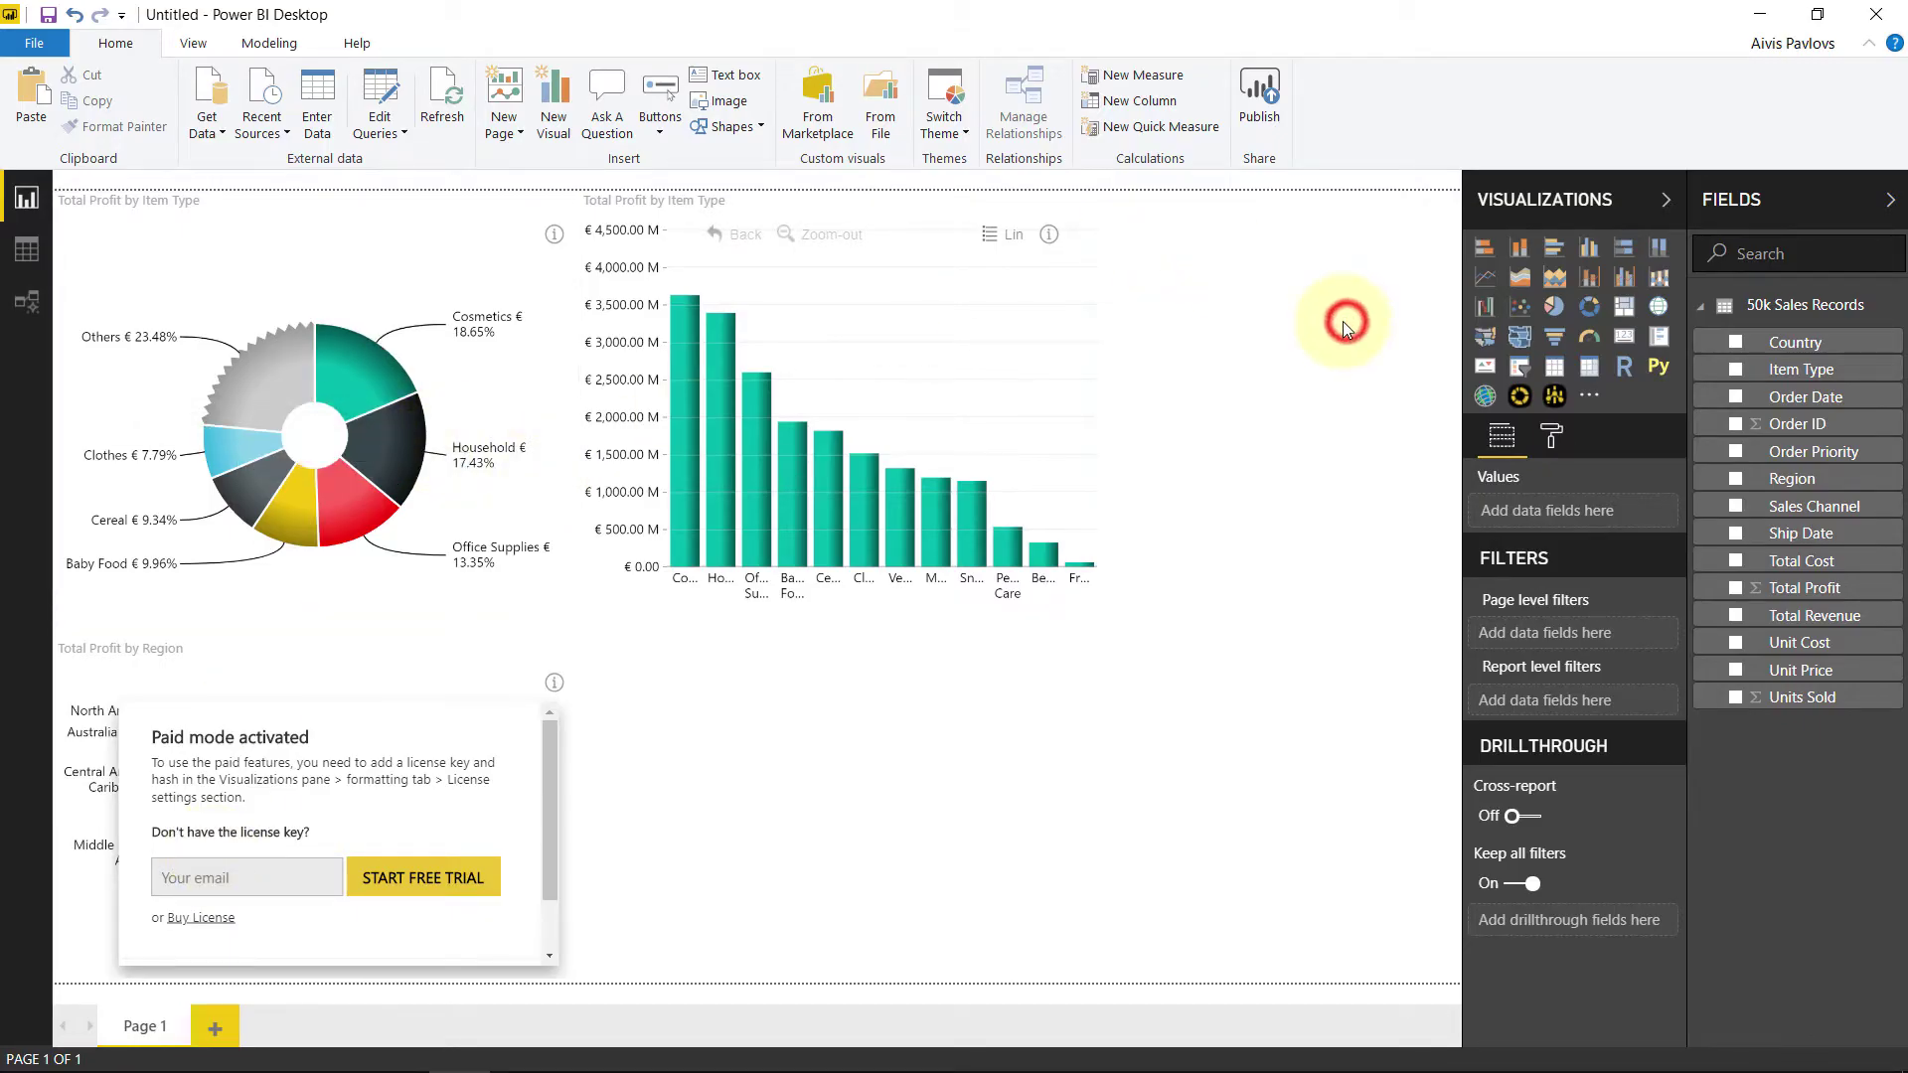
left_click(943, 121)
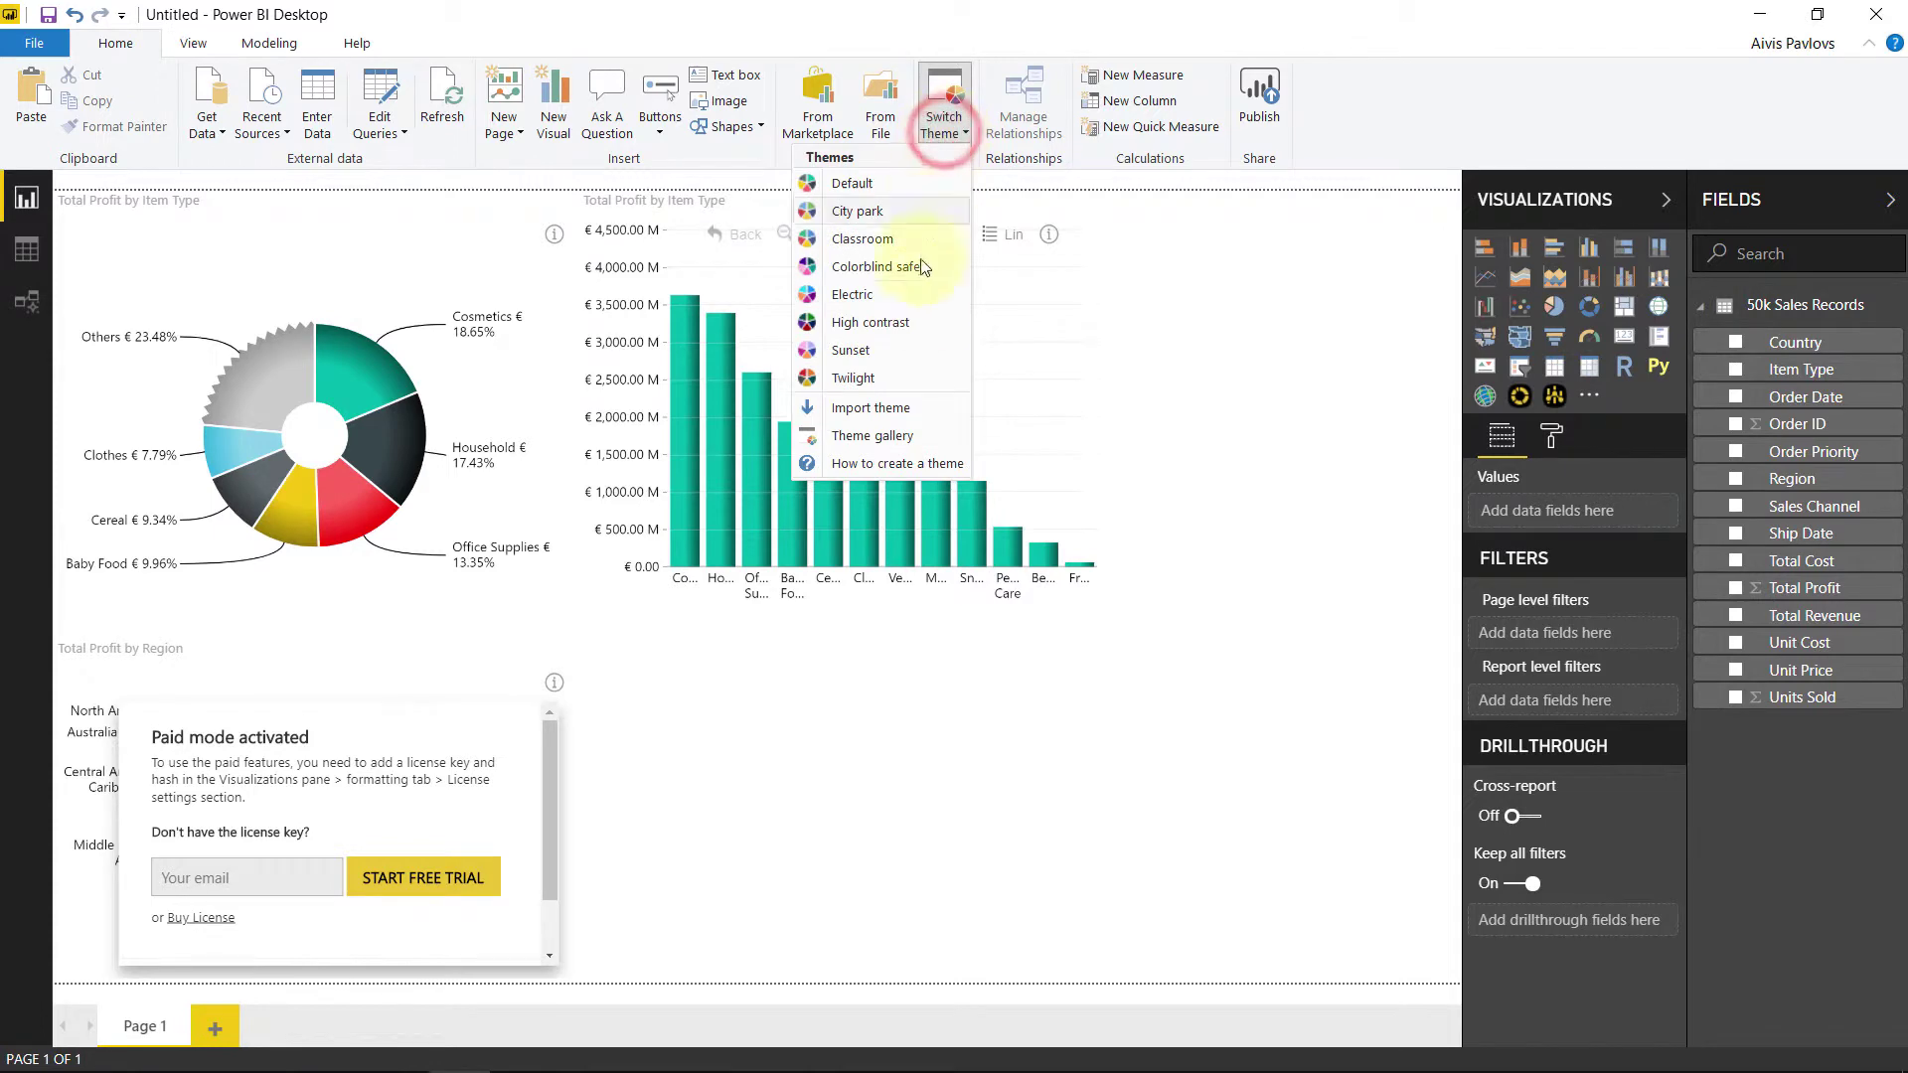
left_click(926, 409)
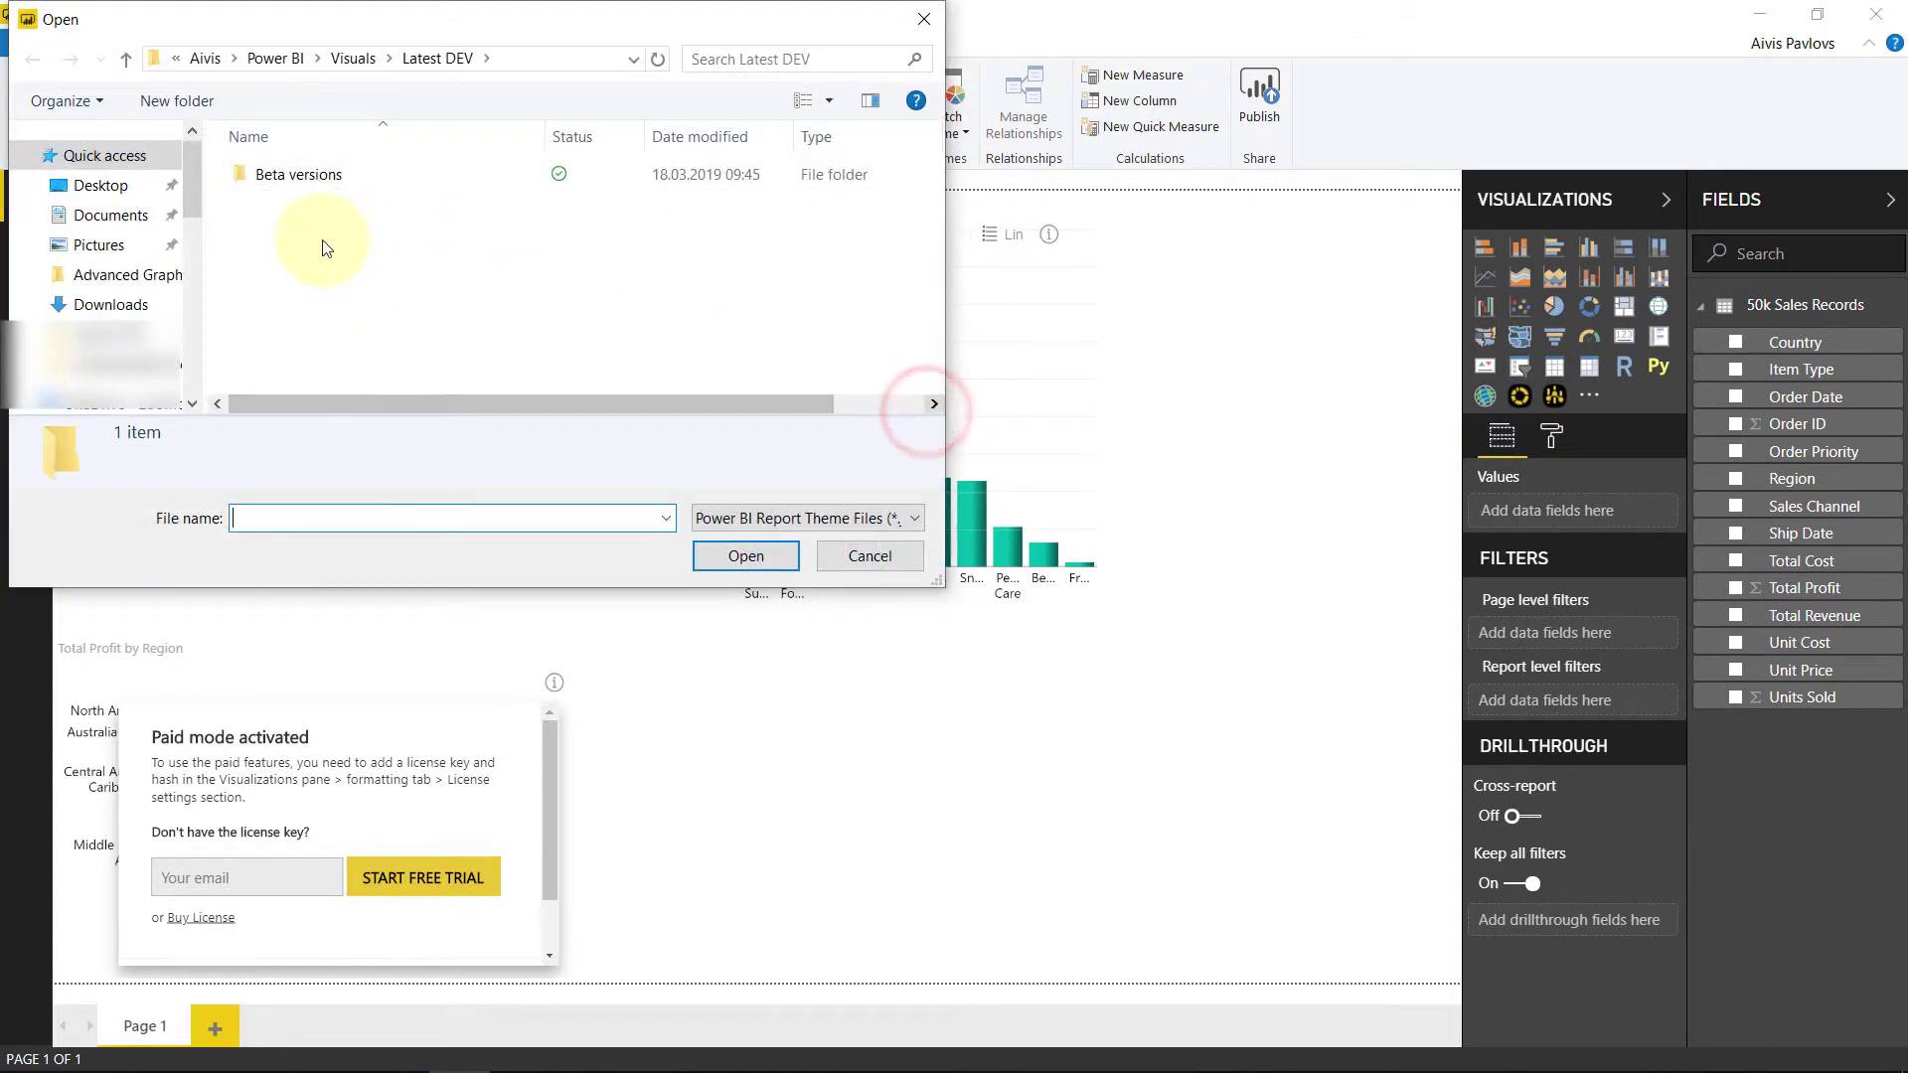
left_click(111, 305)
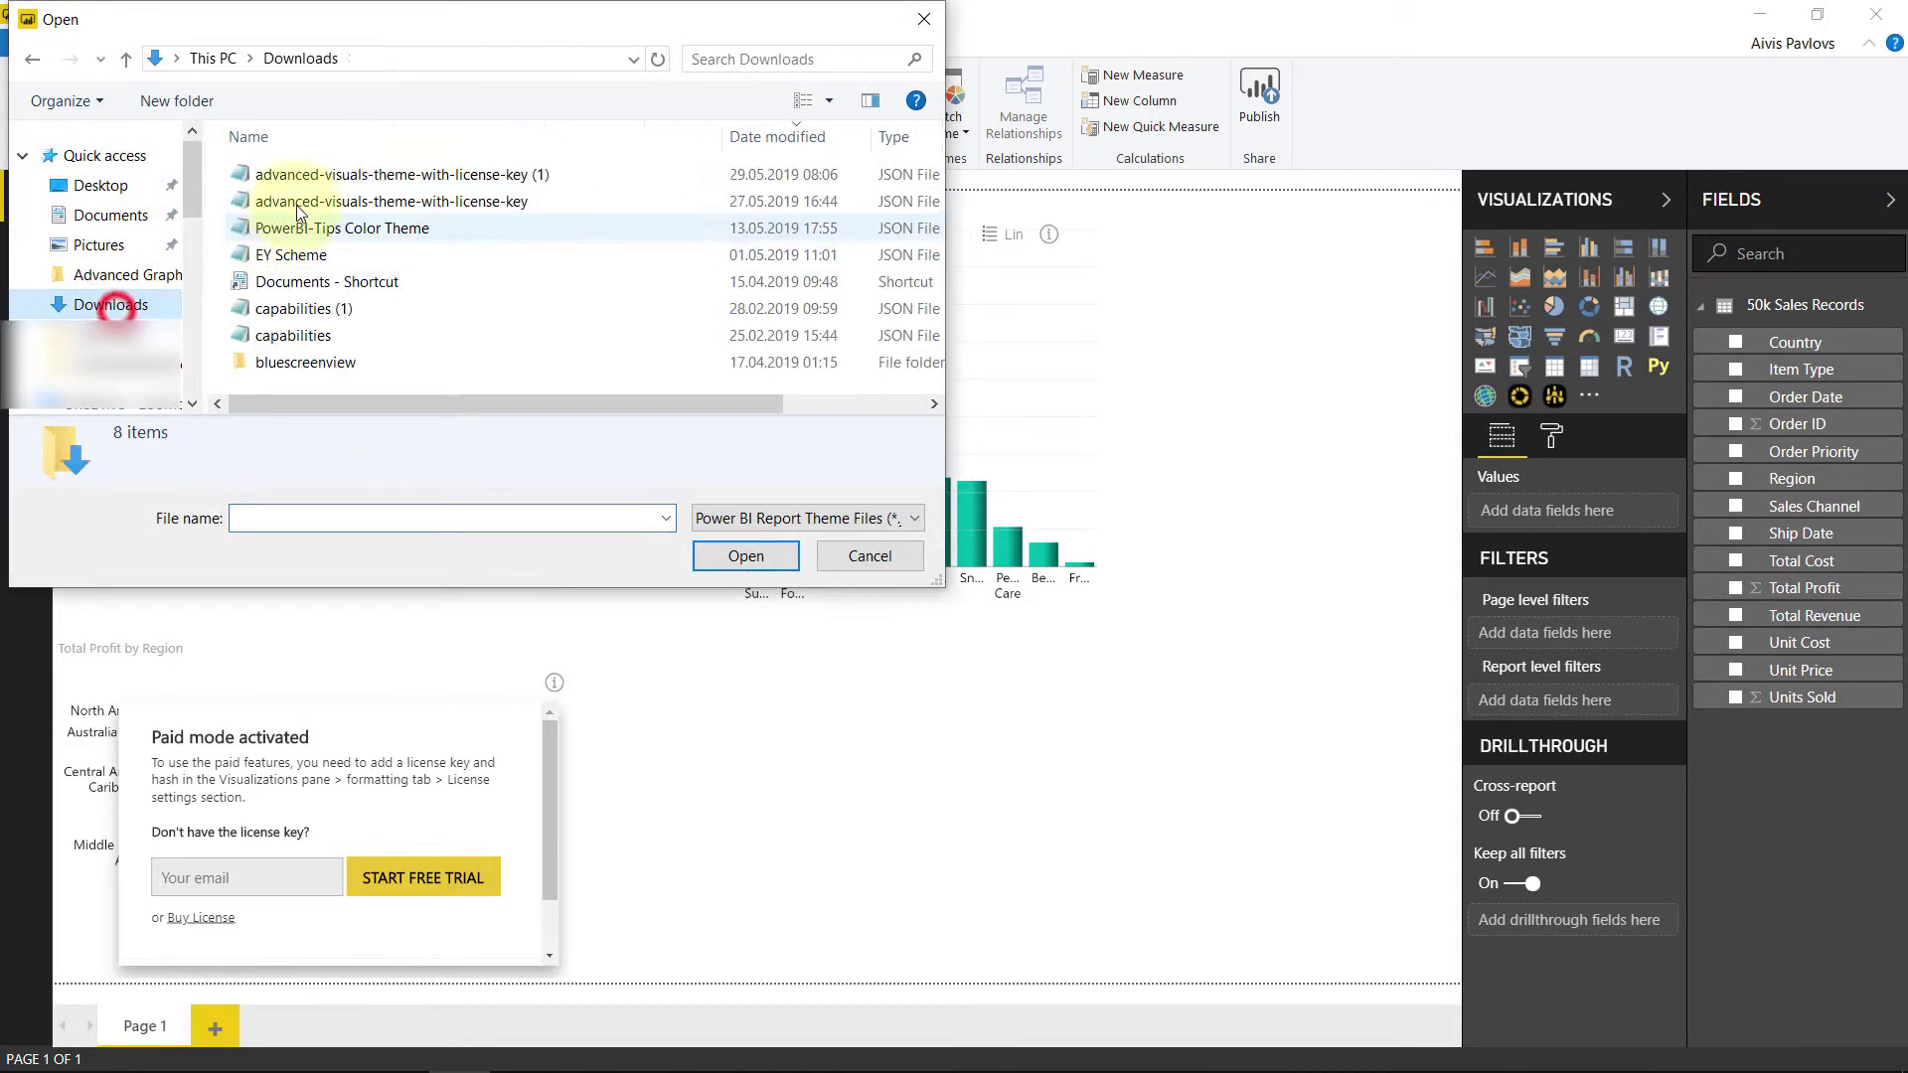
left_click(343, 175)
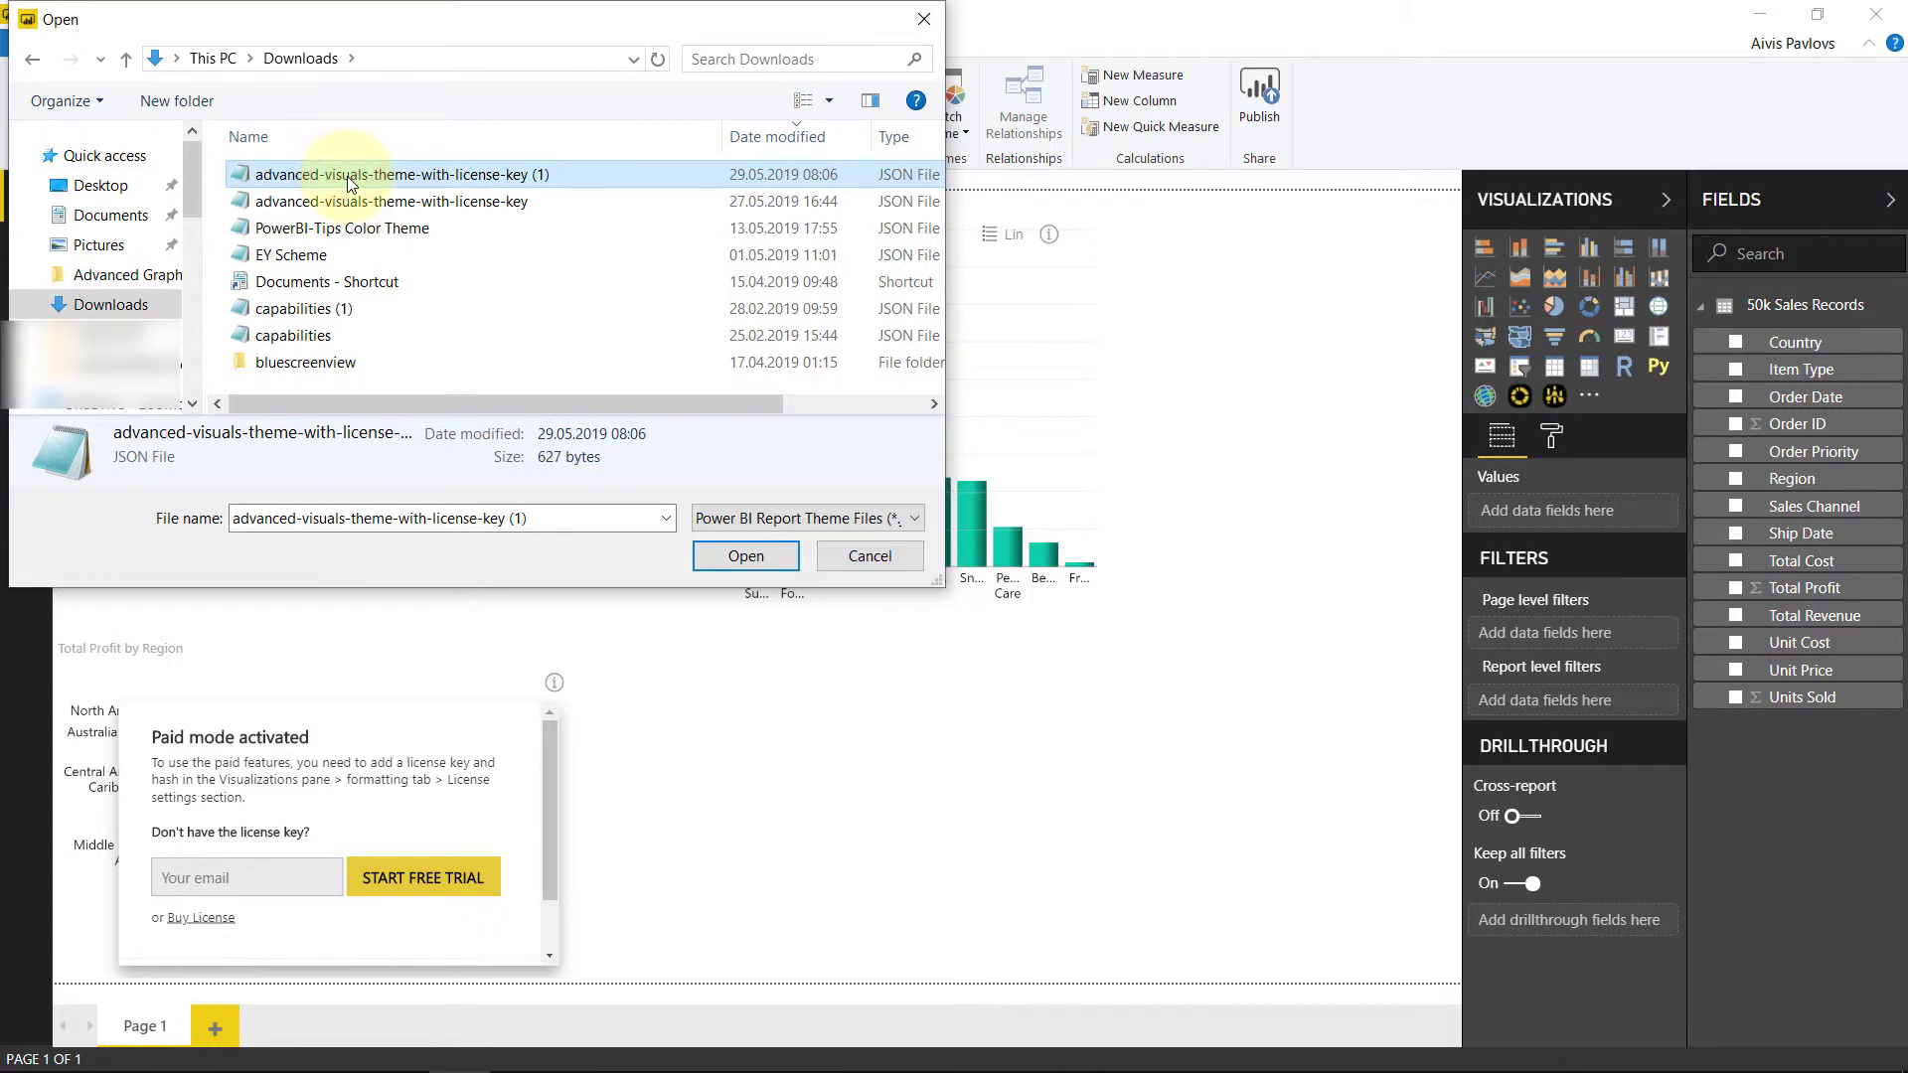
double_click(348, 177)
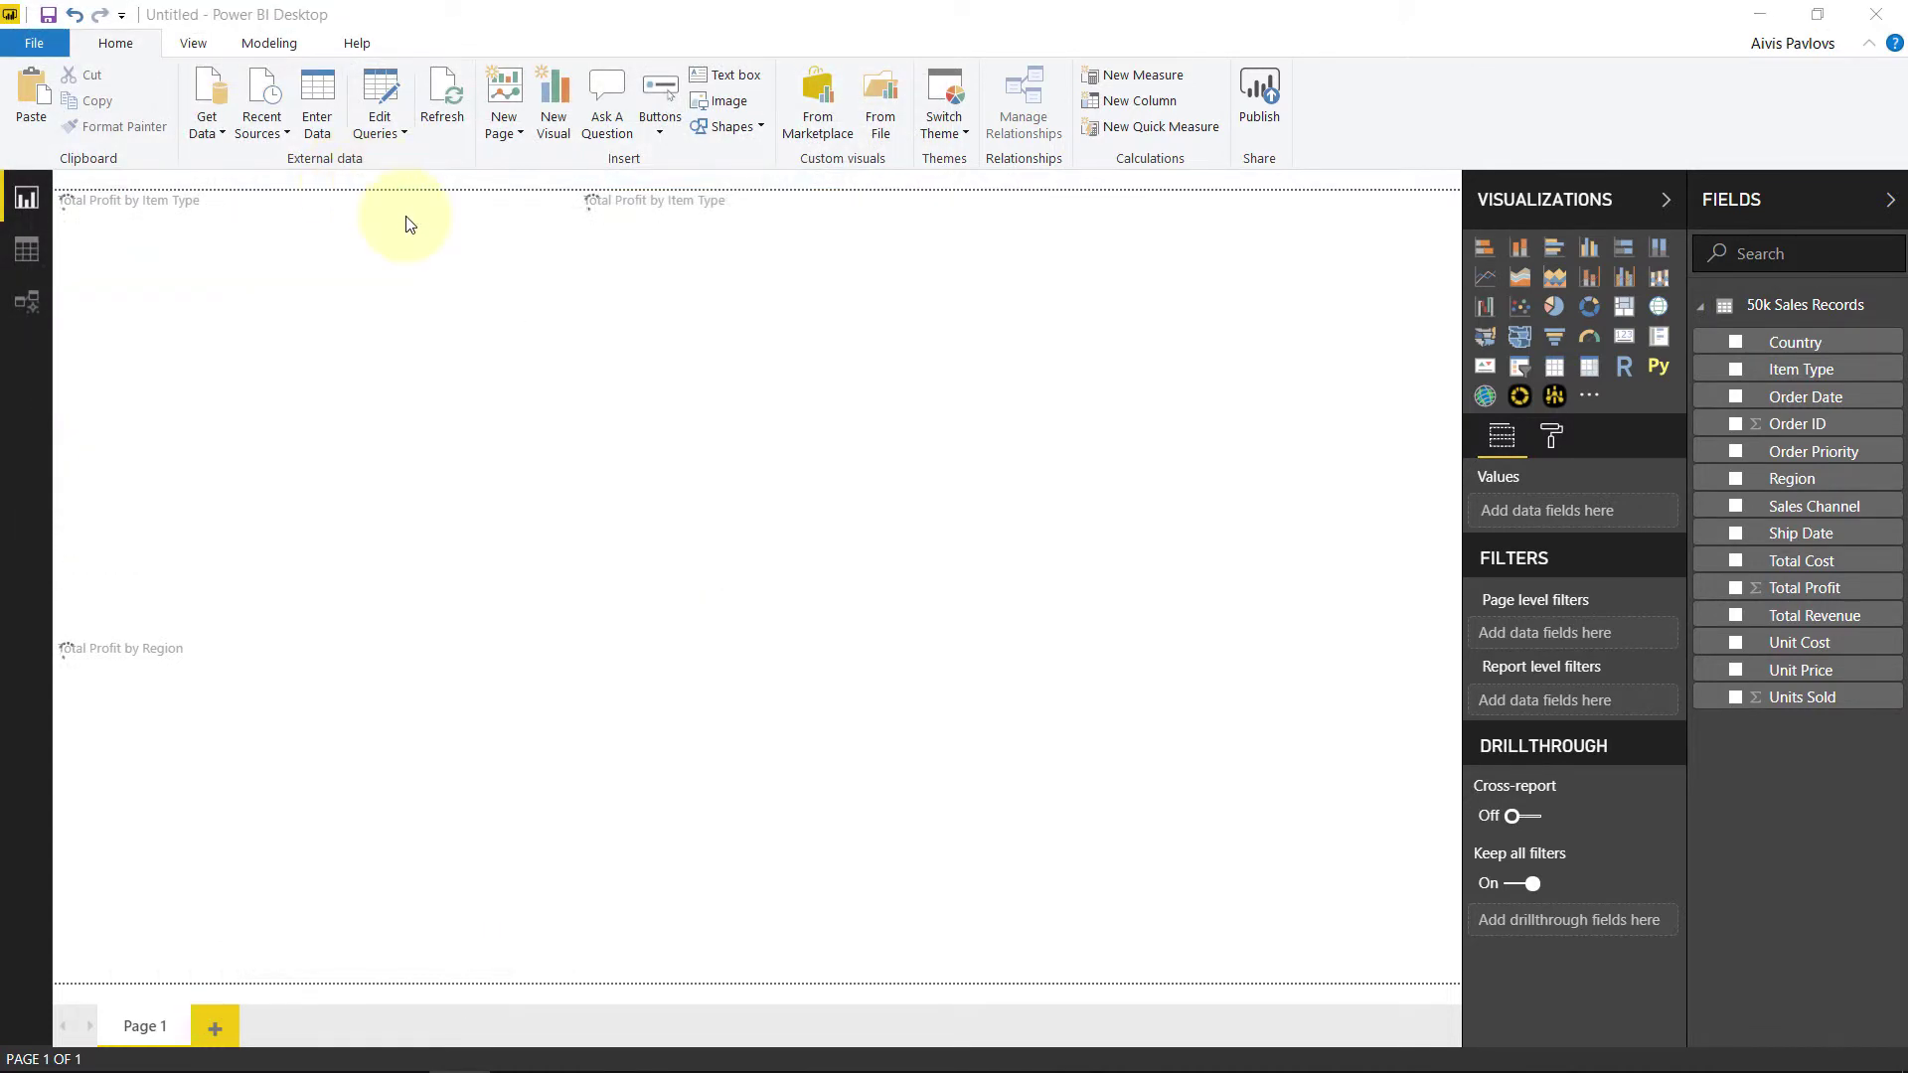
left_click(1159, 610)
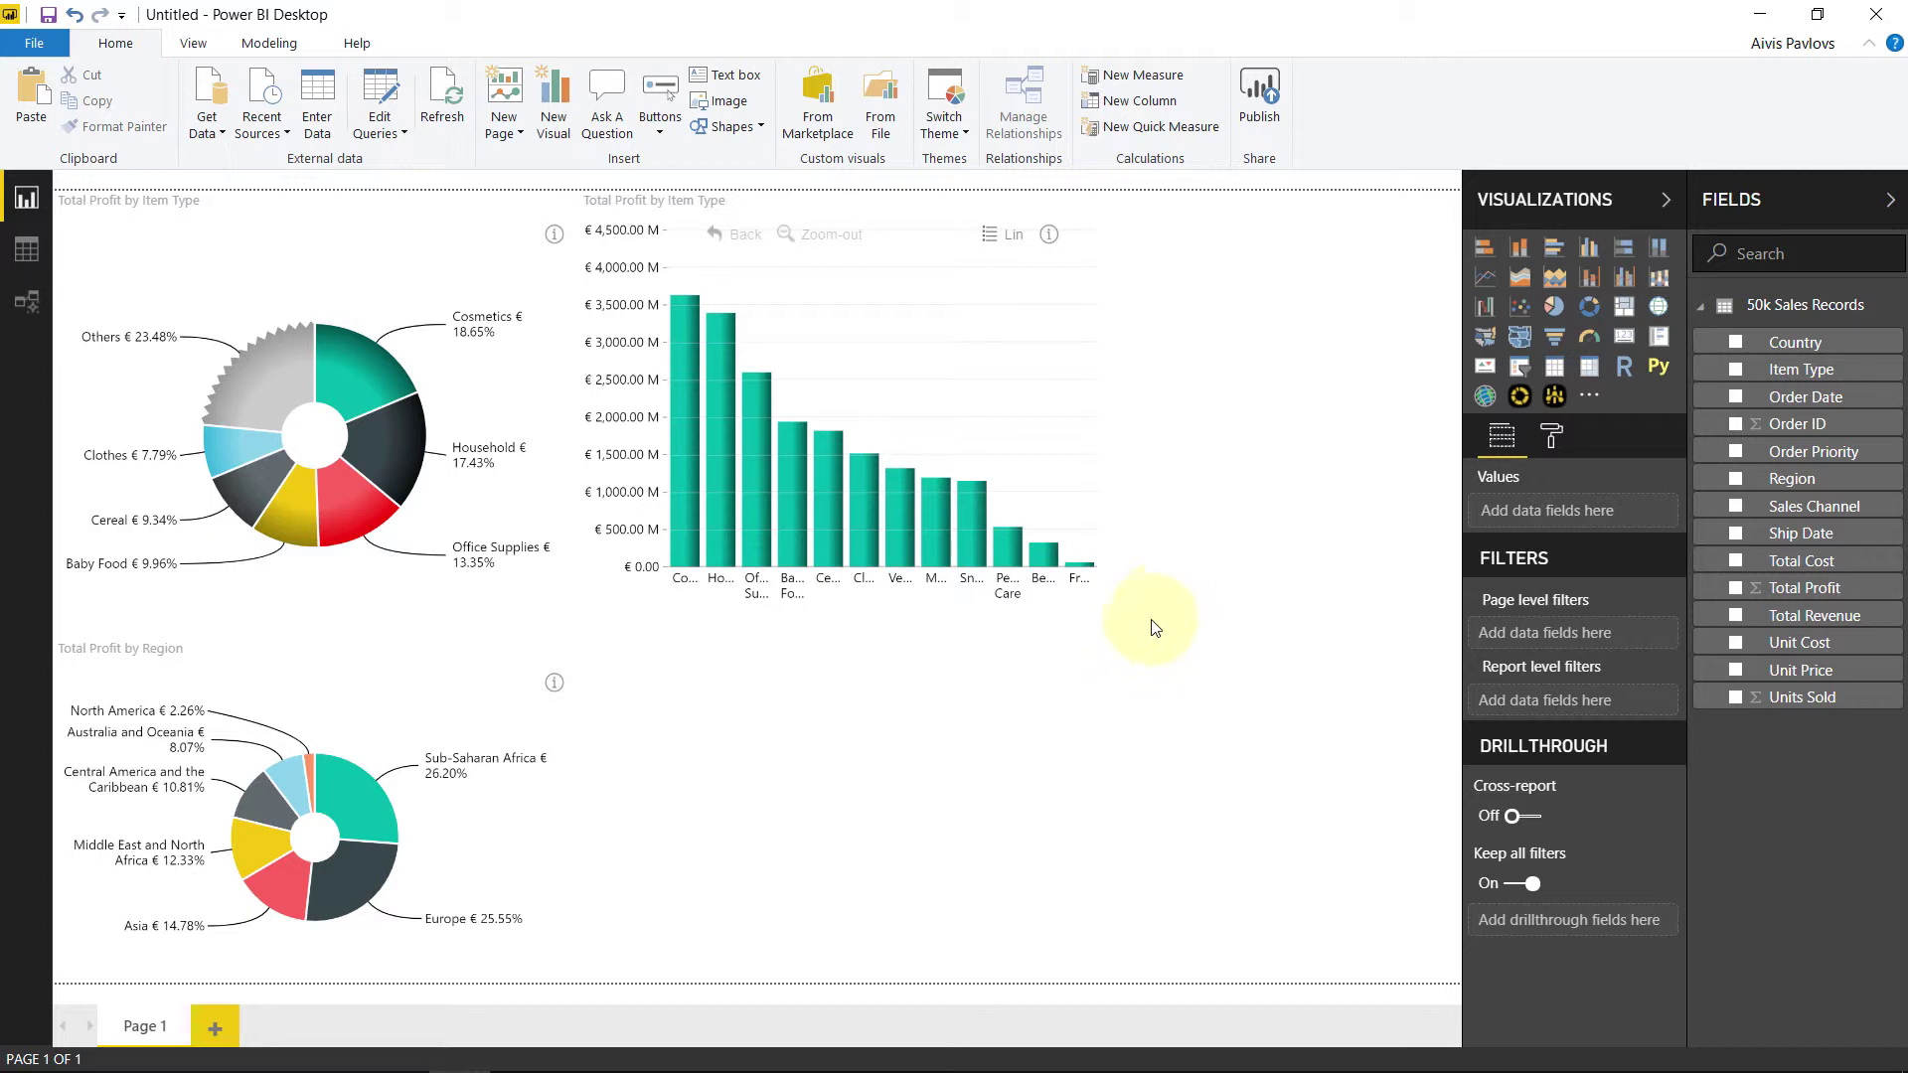
- Add a ZoomCharts Advanced Donut visual below the combo chart with Sales Channel as Category and Total Profit as Values
left_click(1143, 713)
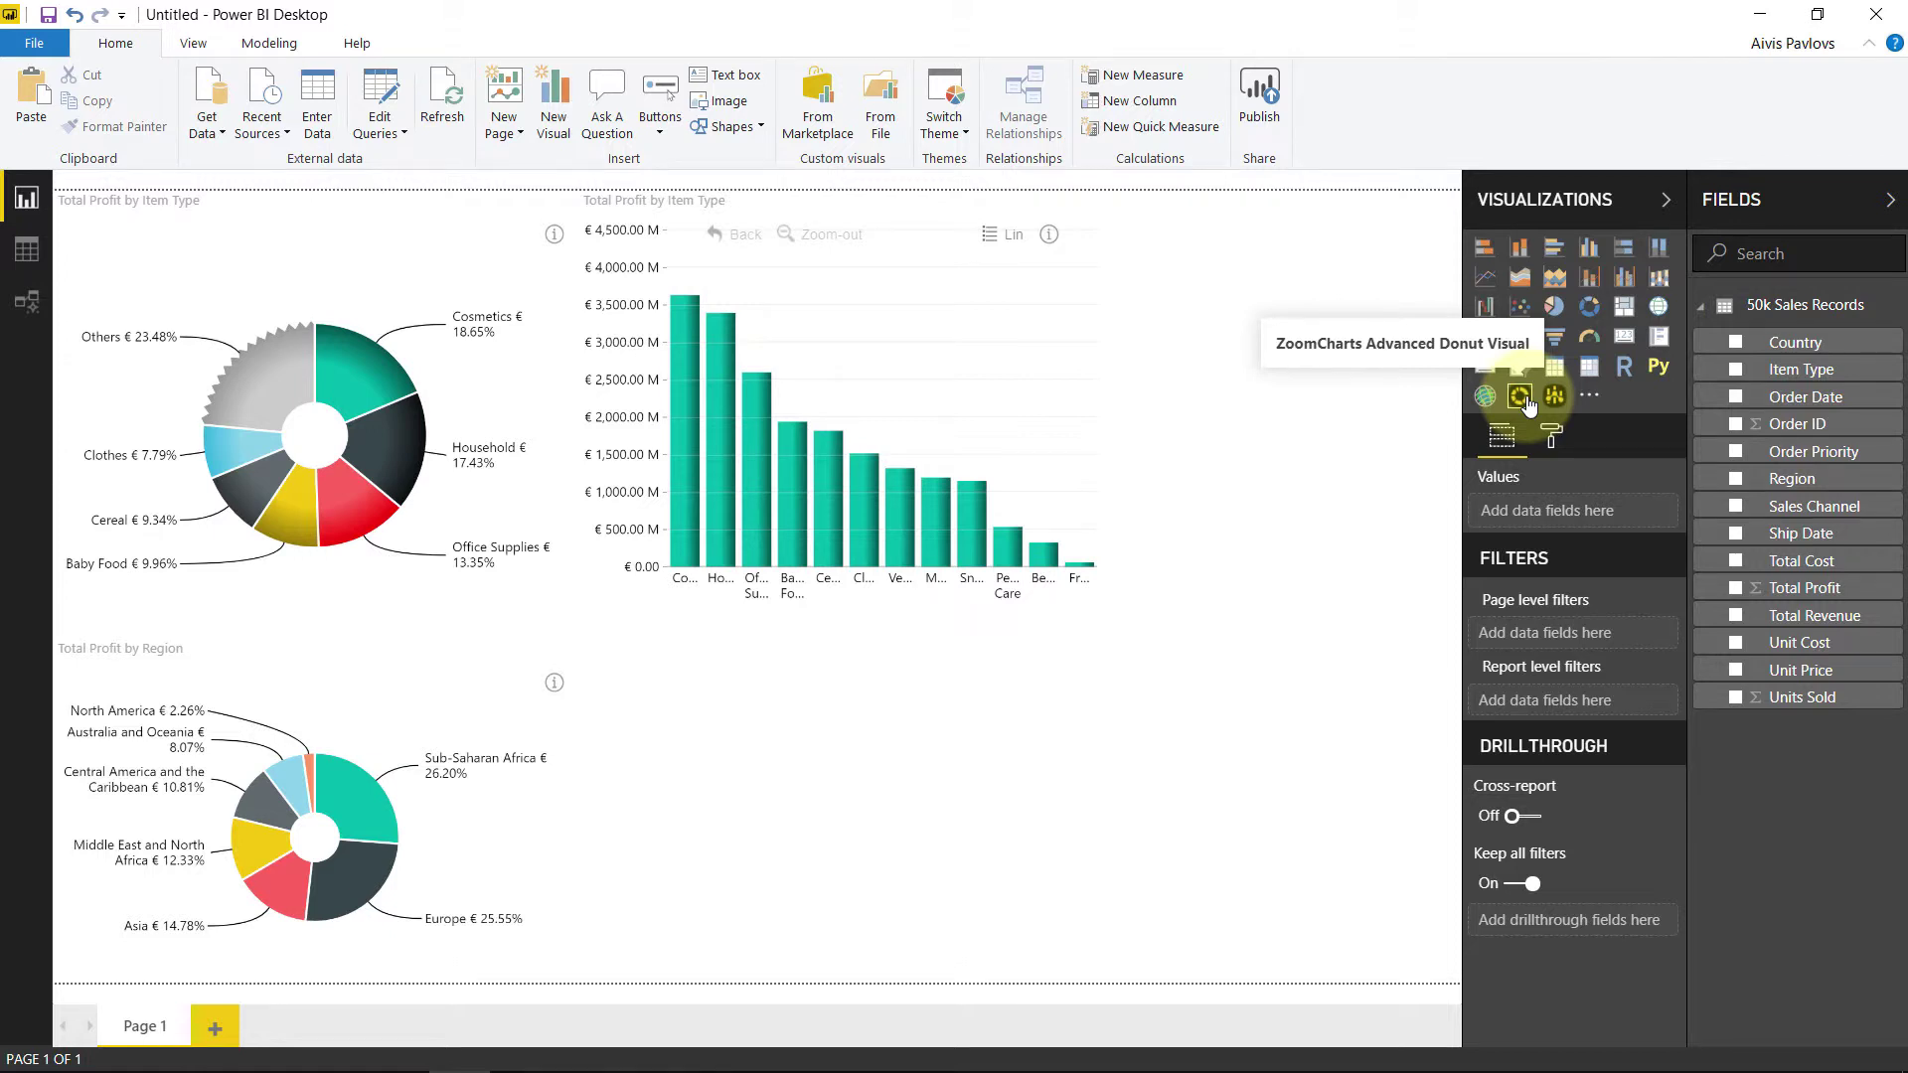
left_click(1064, 745)
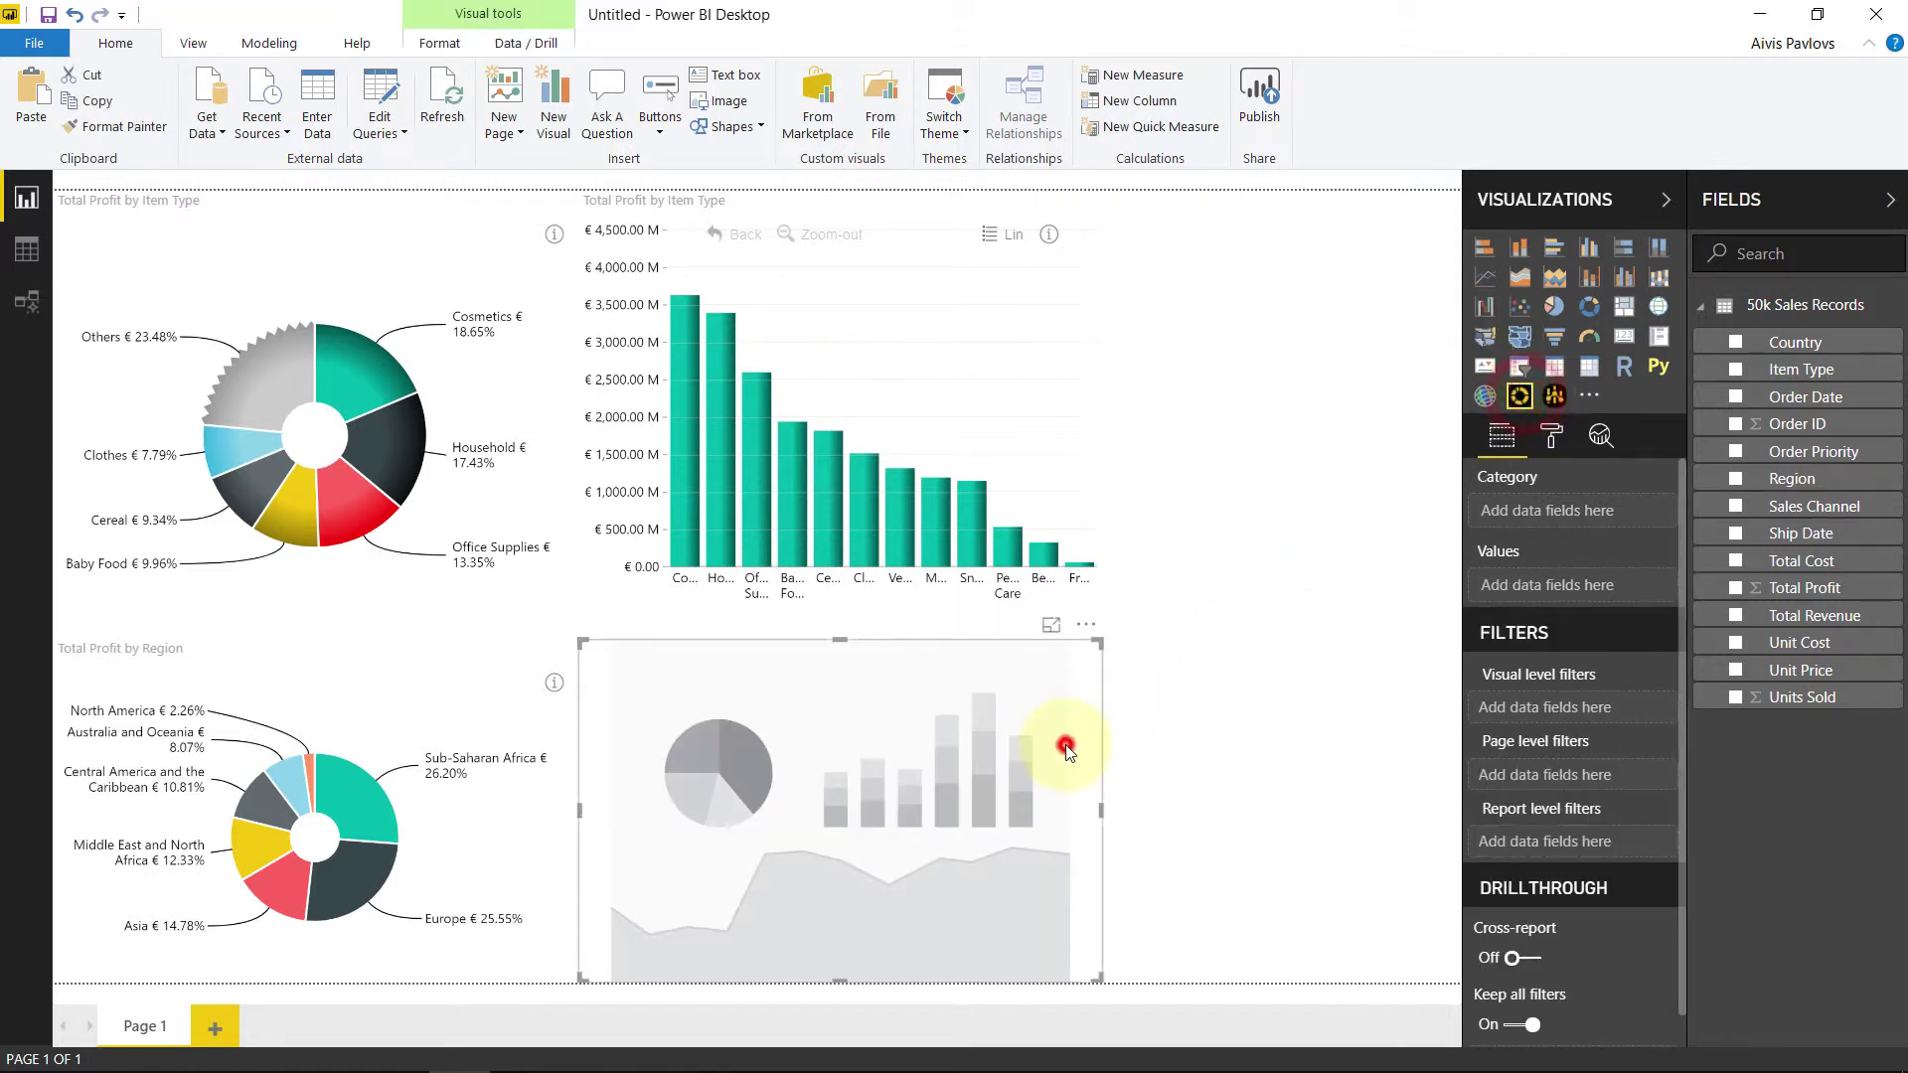
left_click_drag(1730, 510, 1555, 512)
left_click_drag(1758, 587, 1580, 594)
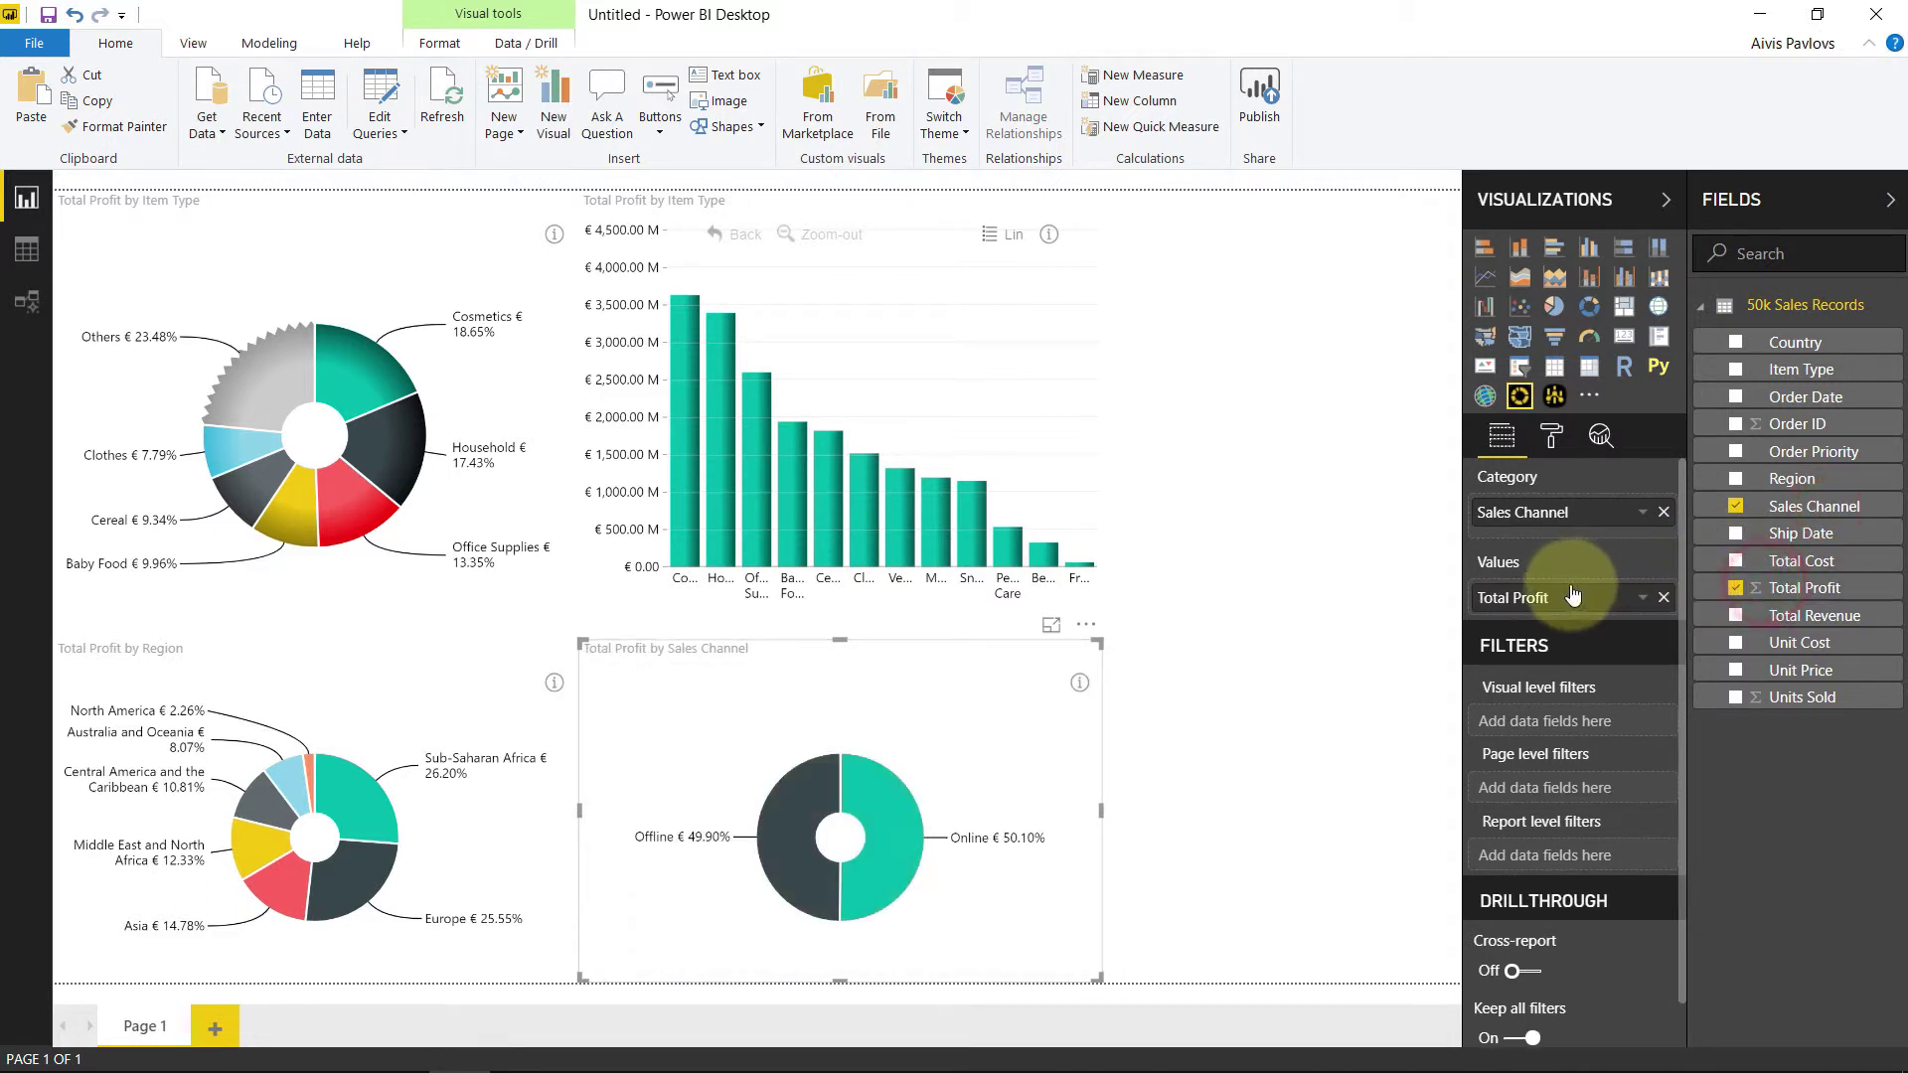
- Check the License Key and License Hash in the License Settings of the Total Profit by Sales Channel donut
left_click(1551, 437)
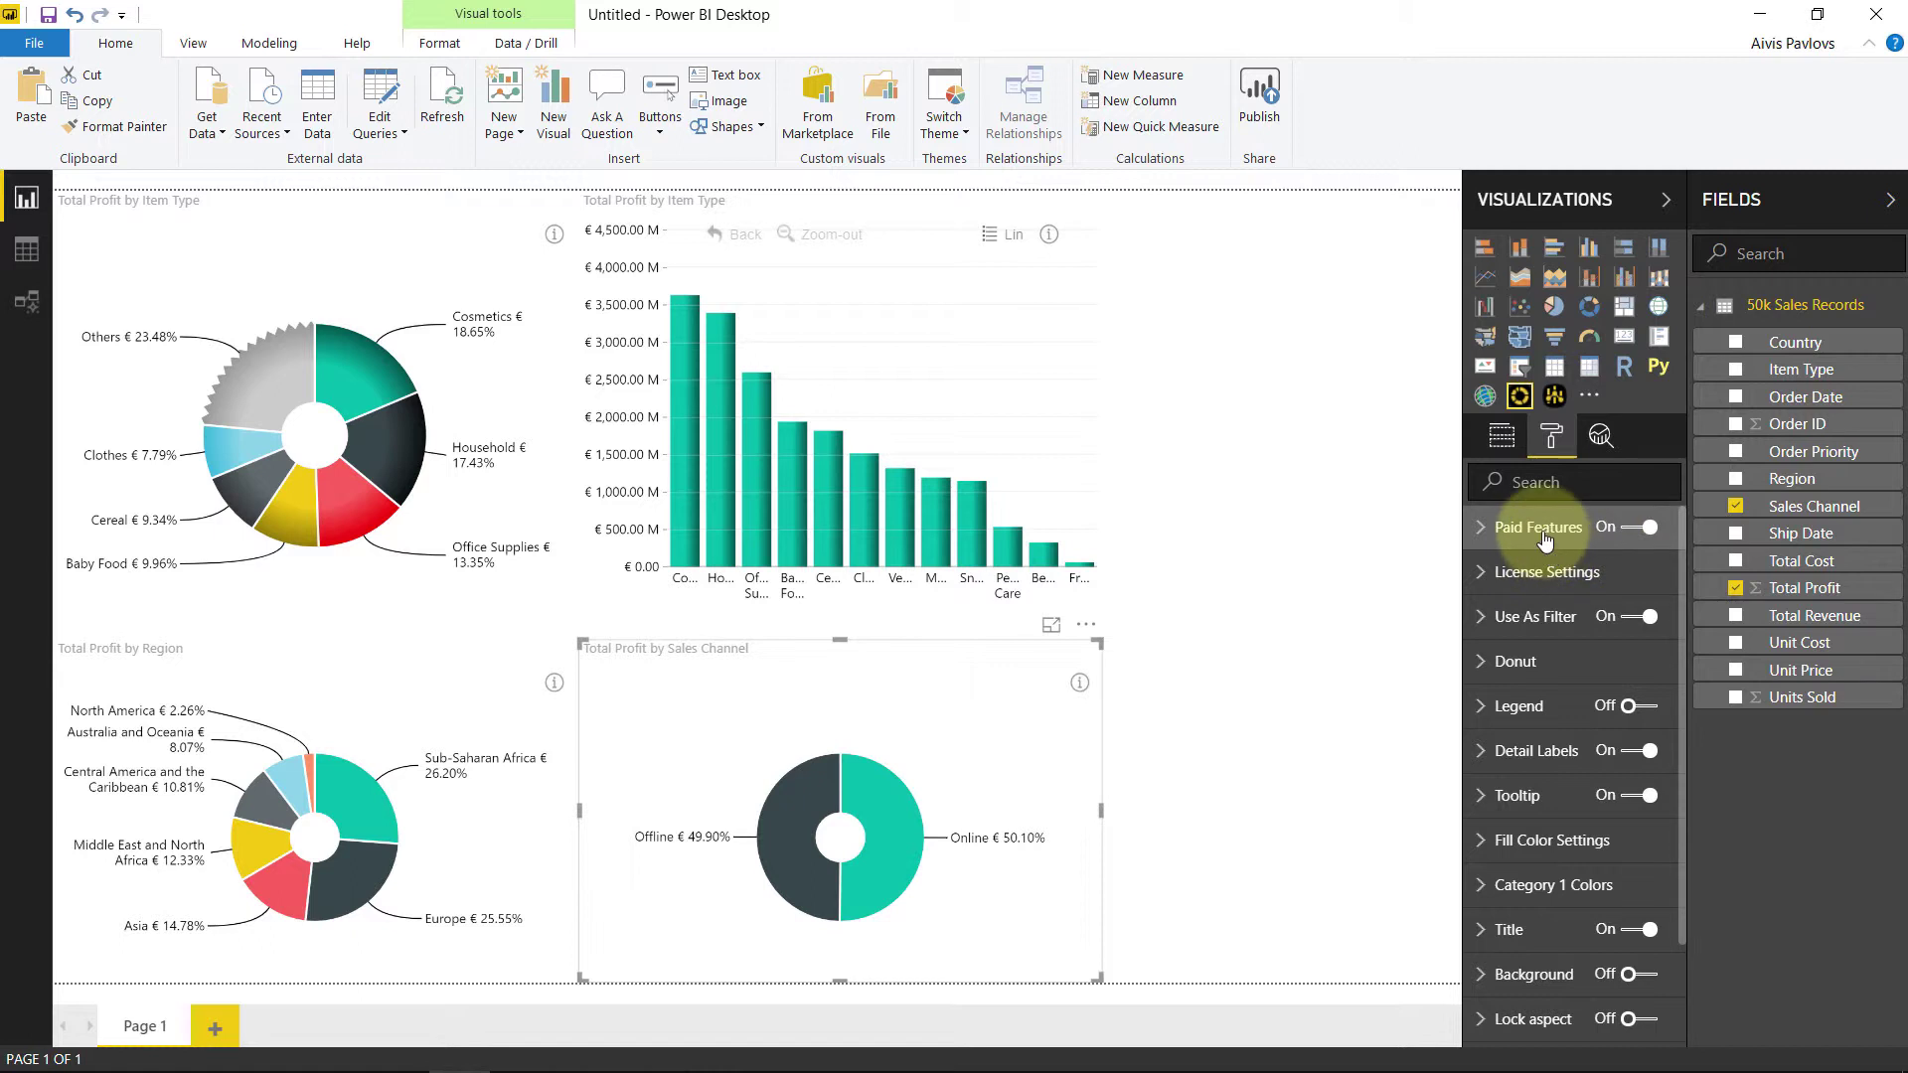
left_click(1614, 570)
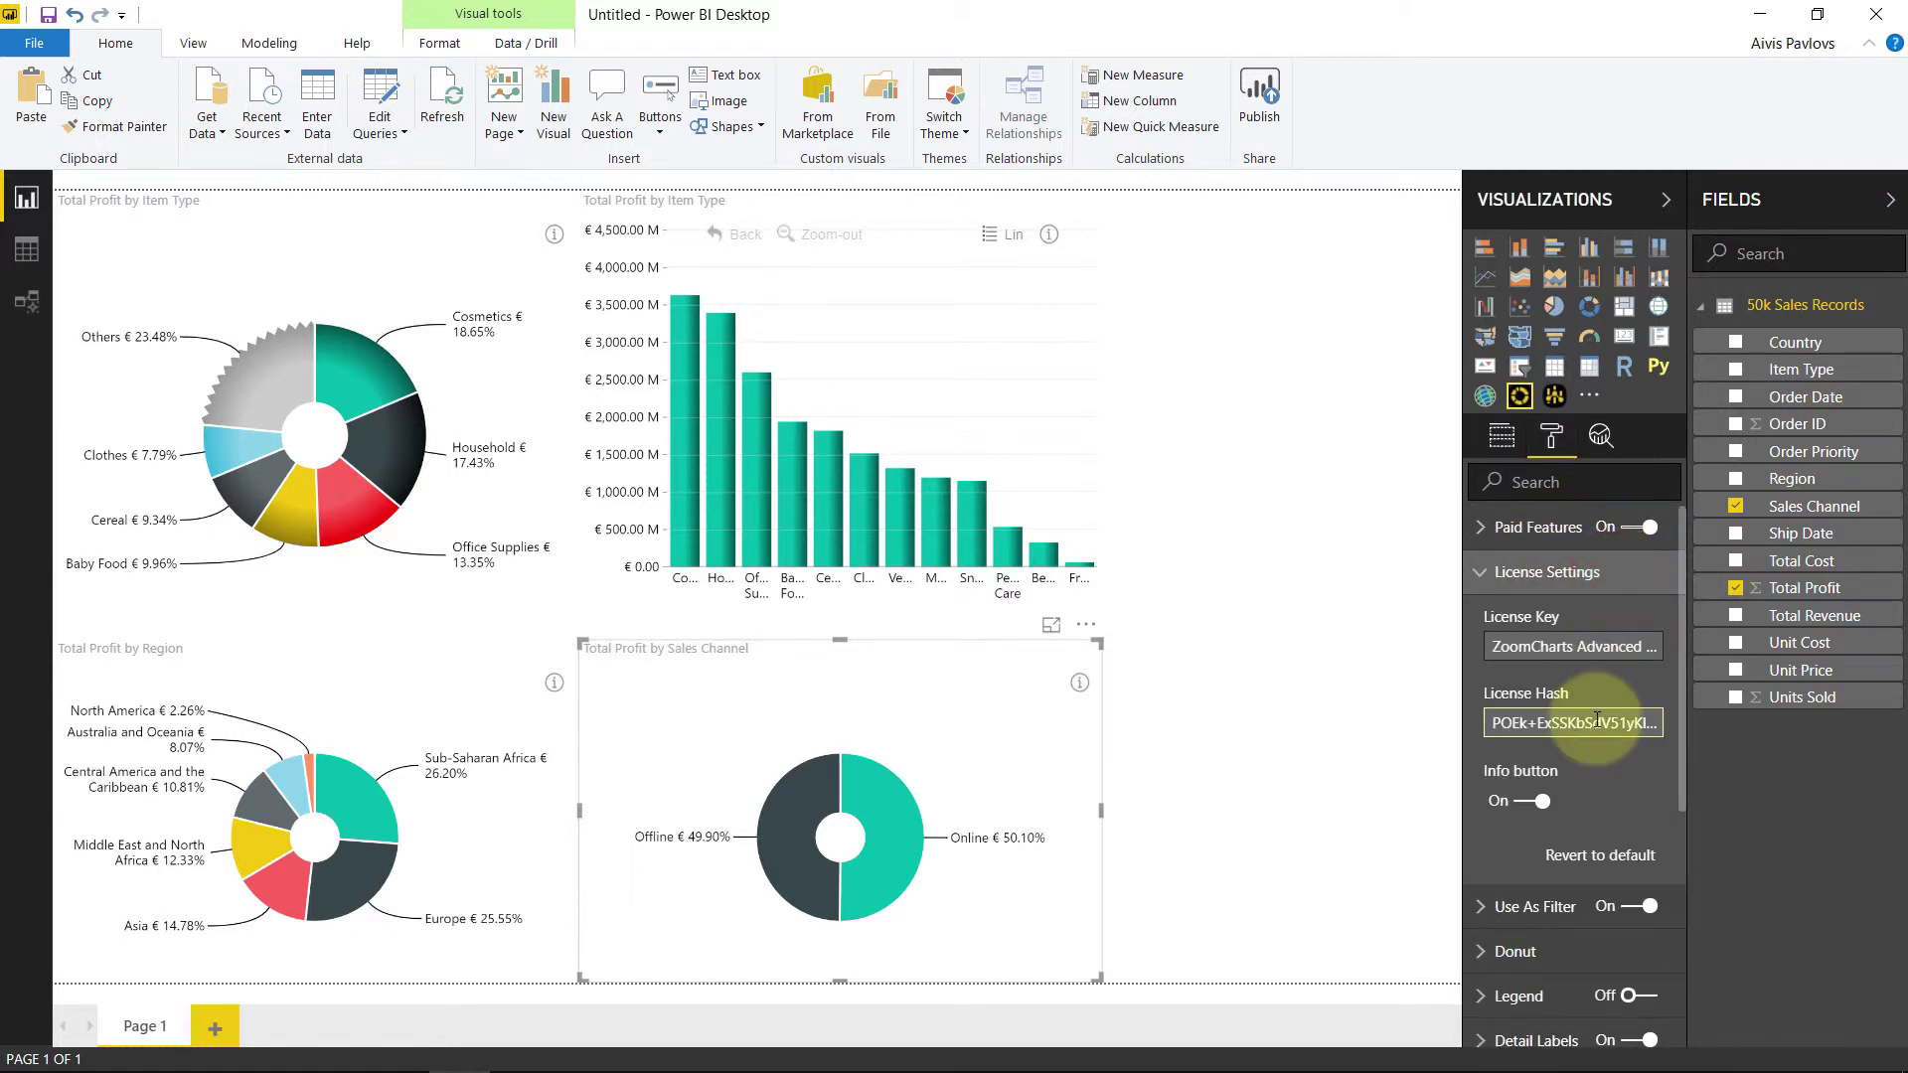